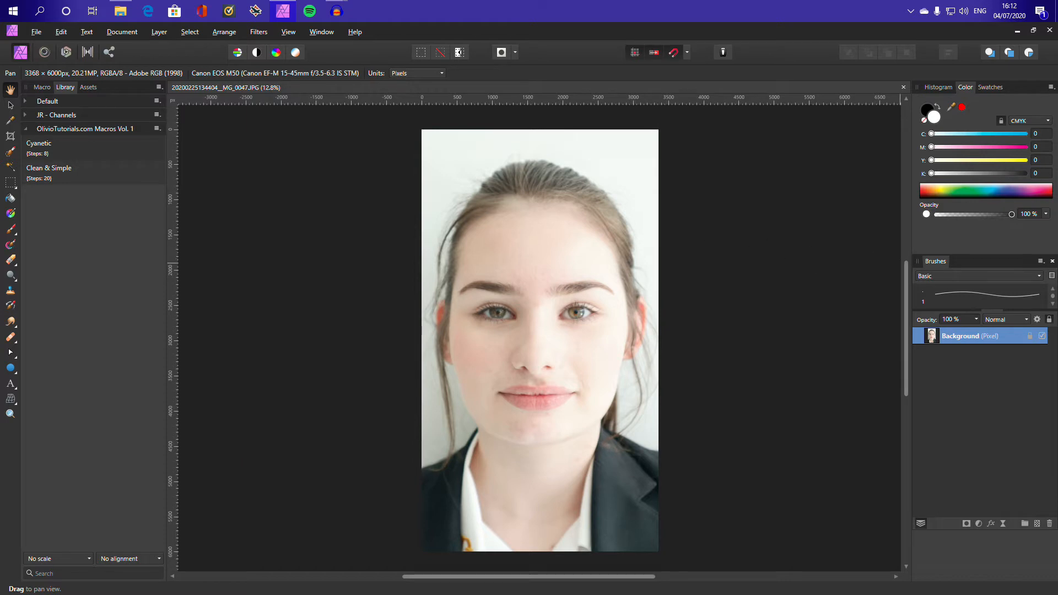
# - Unlock the Background layer and add a live Clarity filter to it
pyautogui.click(1030, 335)
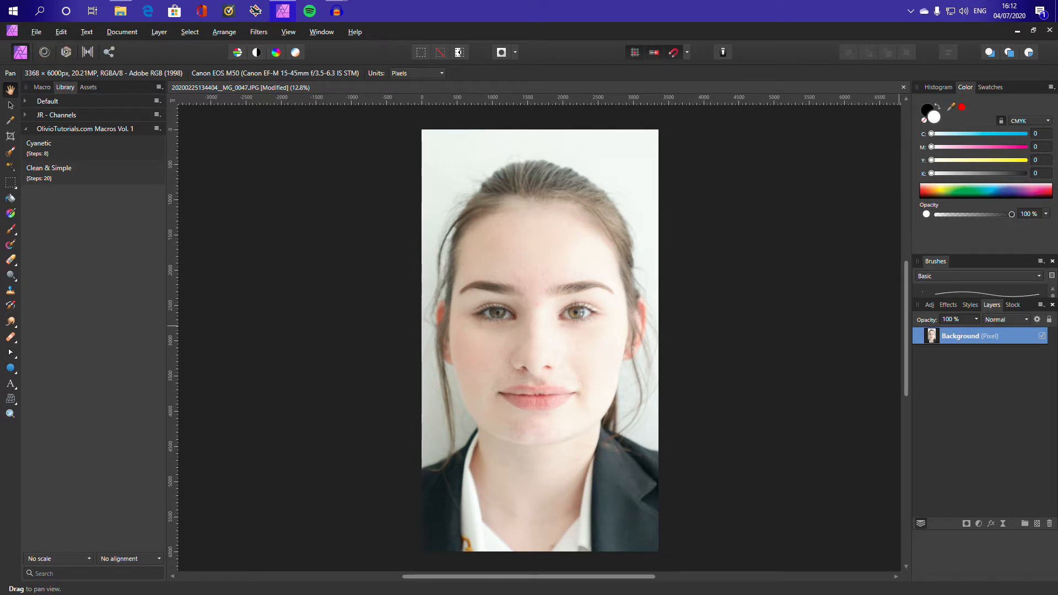
pyautogui.click(1003, 524)
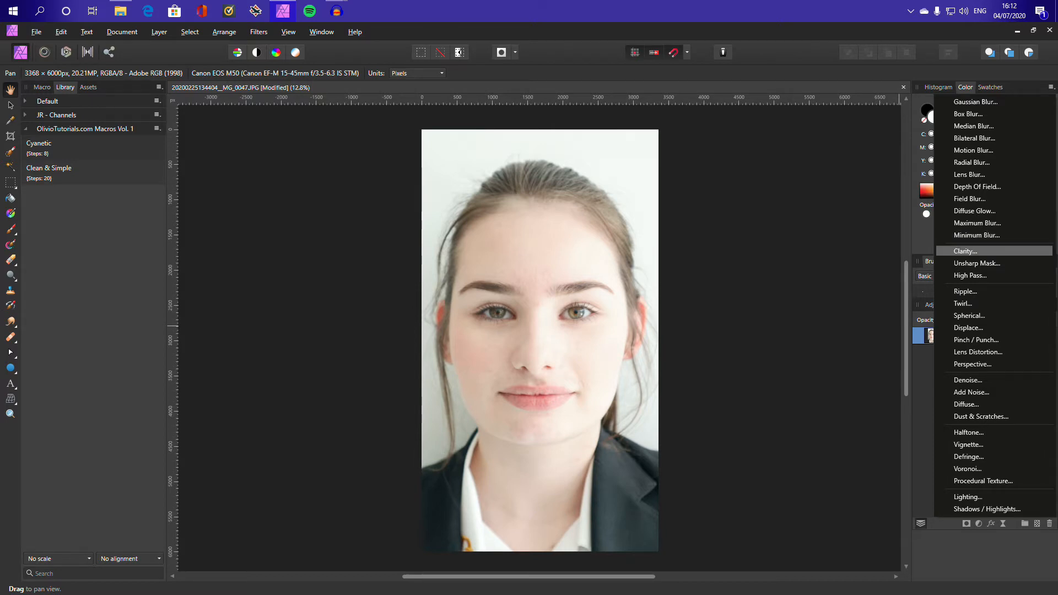
pyautogui.click(976, 250)
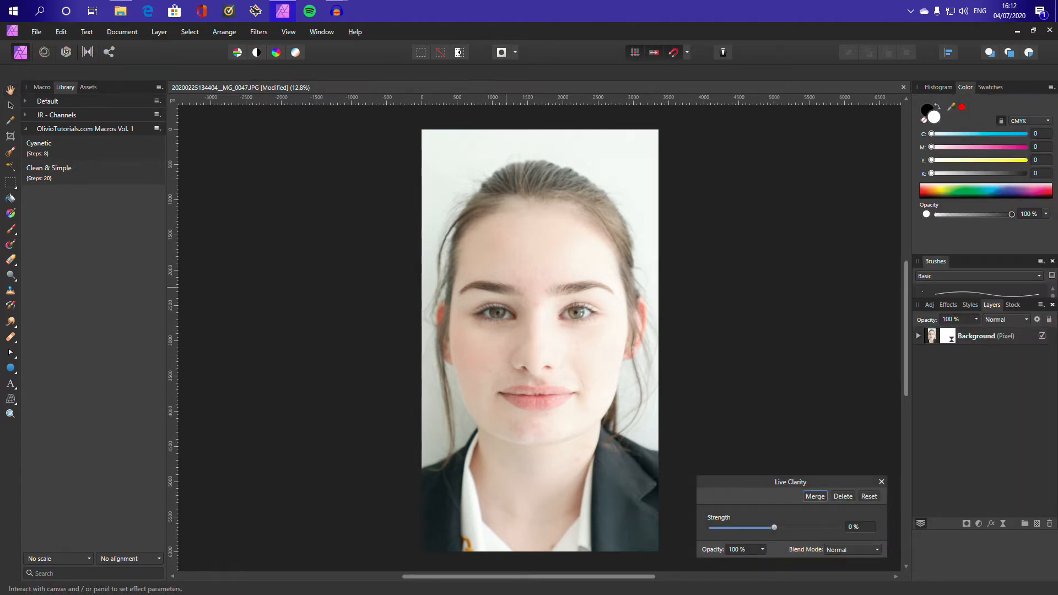
# - Try the Clarity filter at 100 % strength and examine its effect on the skin across the face
pyautogui.scroll(6, 575, 347)
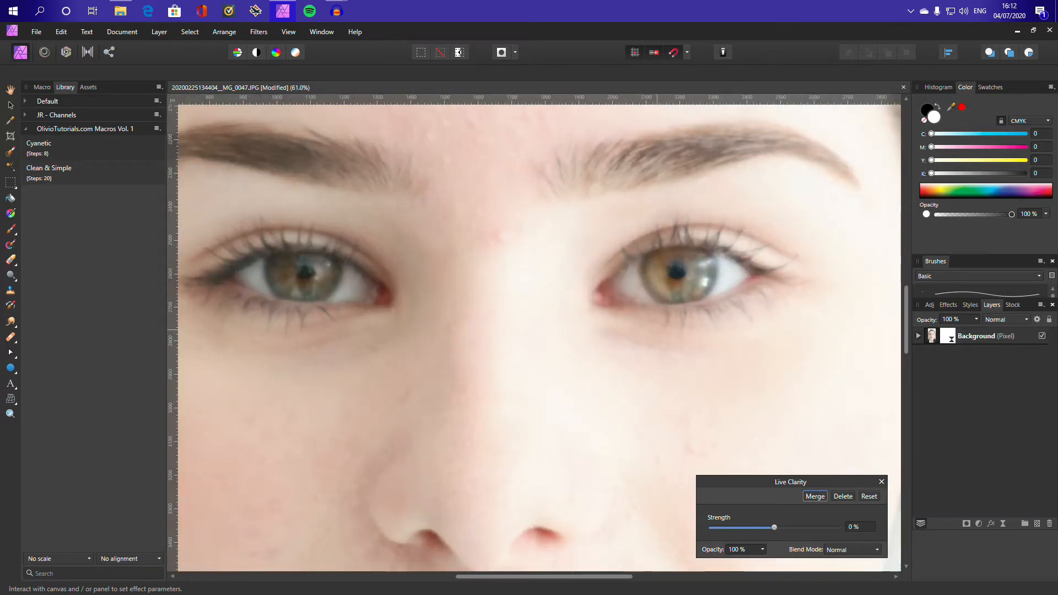
pyautogui.scroll(2, 584, 352)
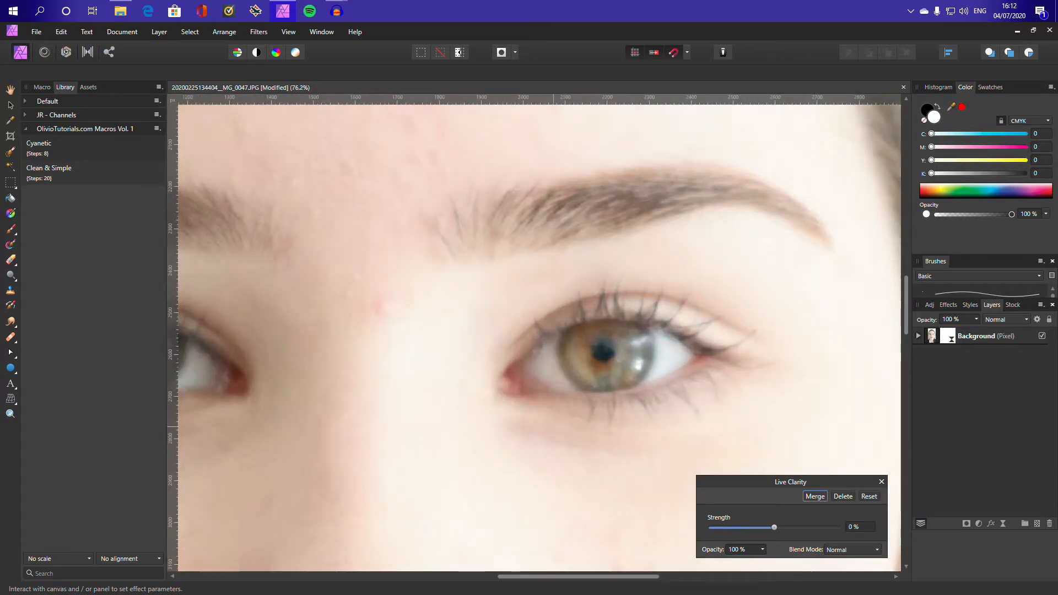
pyautogui.scroll(-5, 606, 369)
pyautogui.scroll(-2, 584, 314)
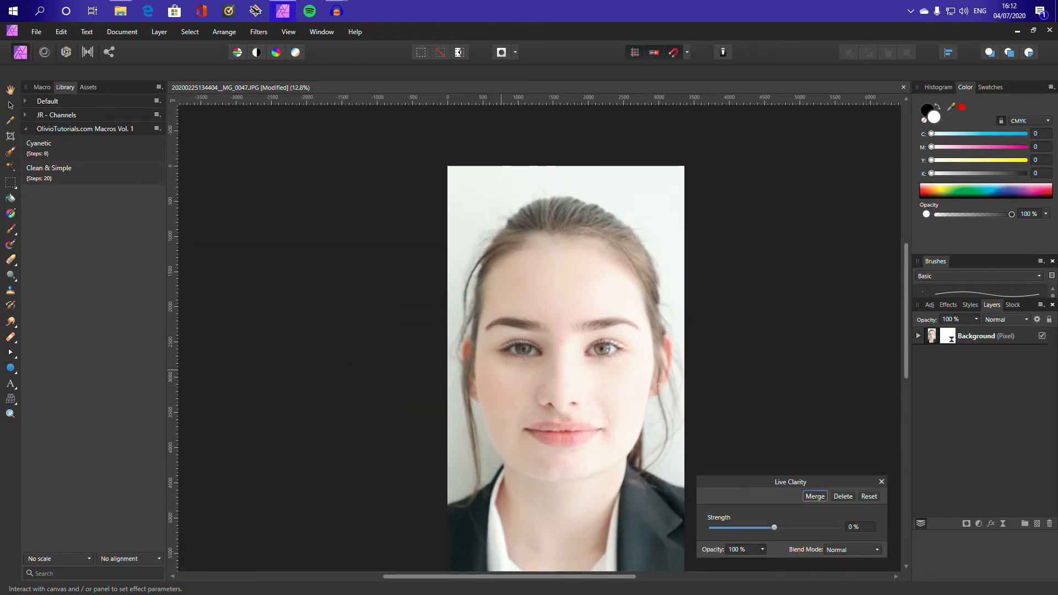
pyautogui.scroll(-1, 552, 331)
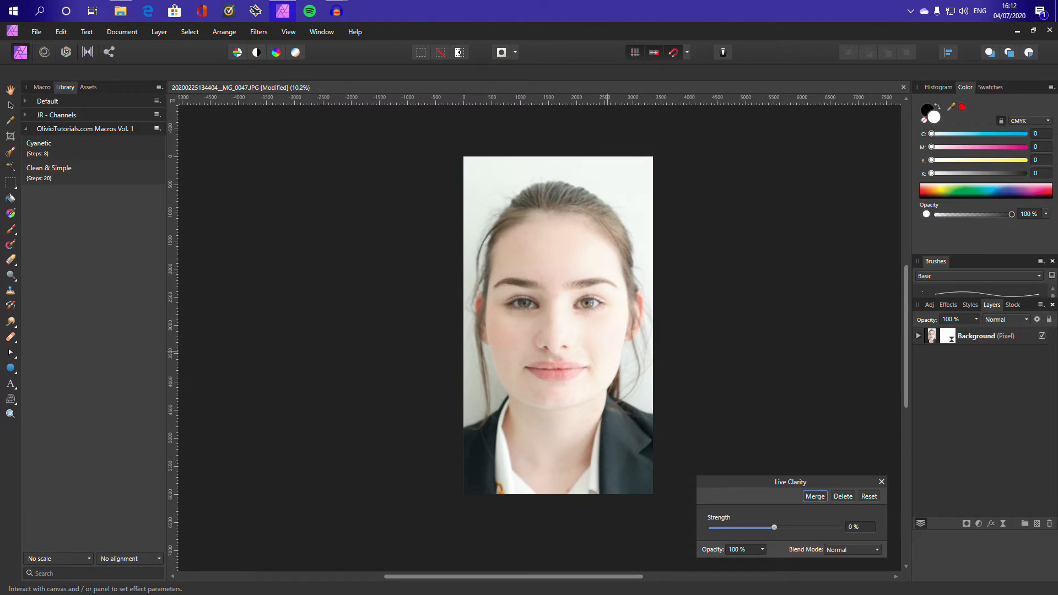
pyautogui.scroll(3, 606, 353)
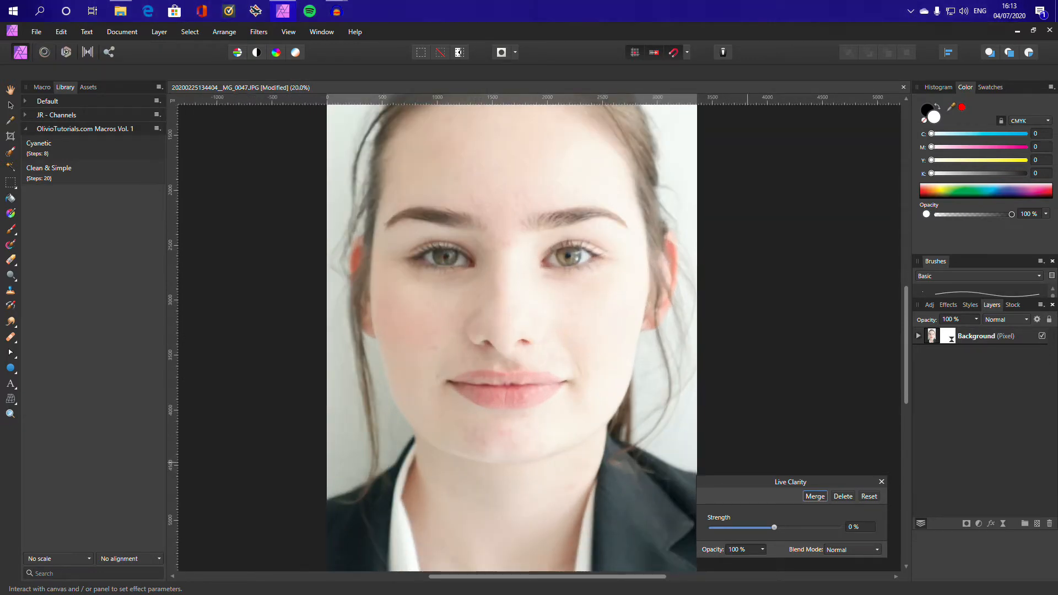
pyautogui.moveTo(775, 528); pyautogui.dragTo(837, 528)
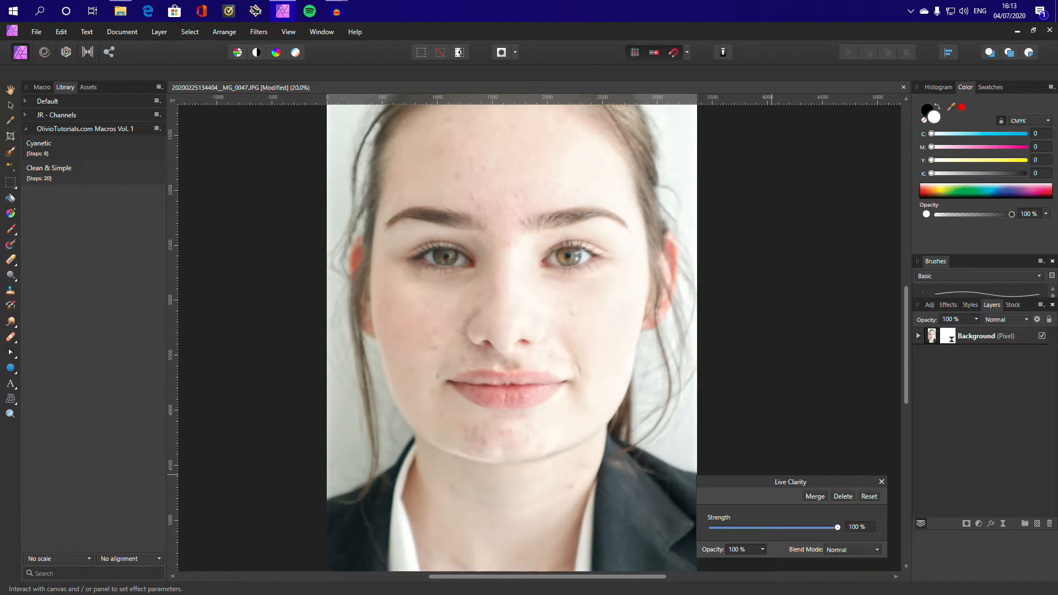
pyautogui.scroll(-1, 603, 394)
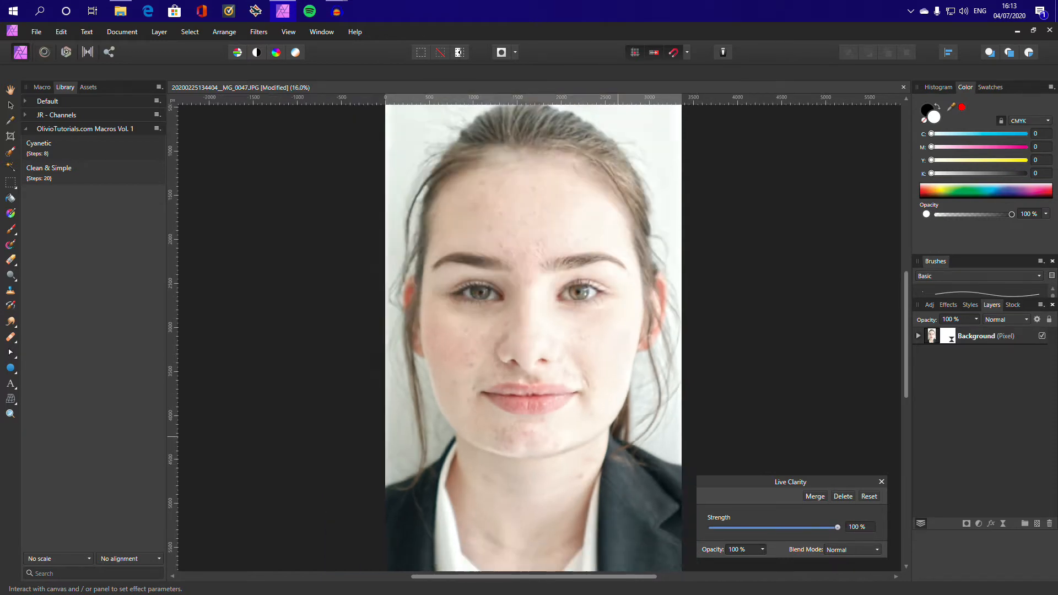
pyautogui.scroll(-2, 603, 394)
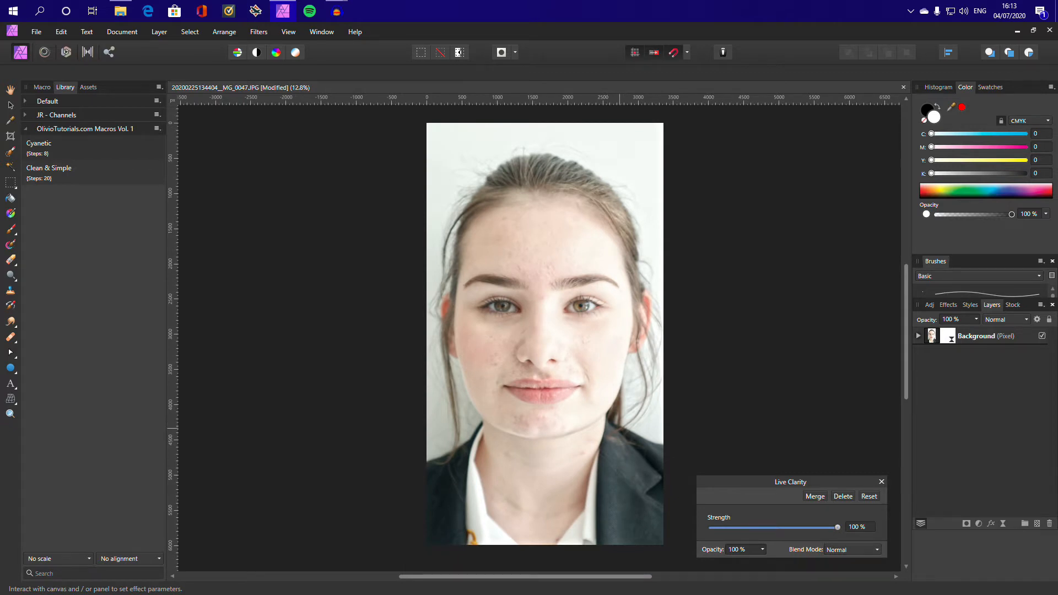
pyautogui.scroll(3, 554, 416)
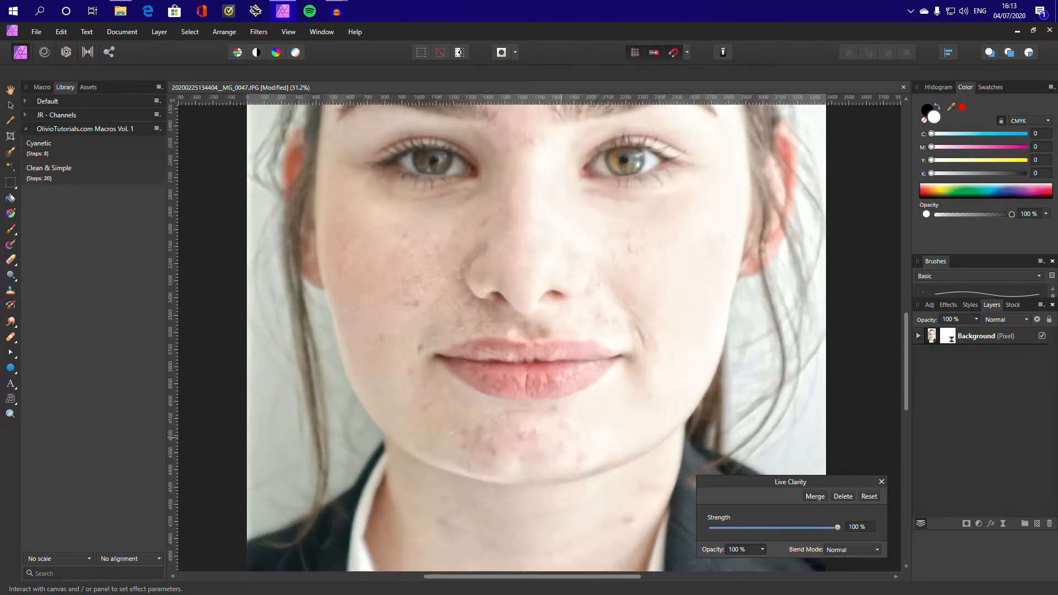
pyautogui.scroll(2, 553, 416)
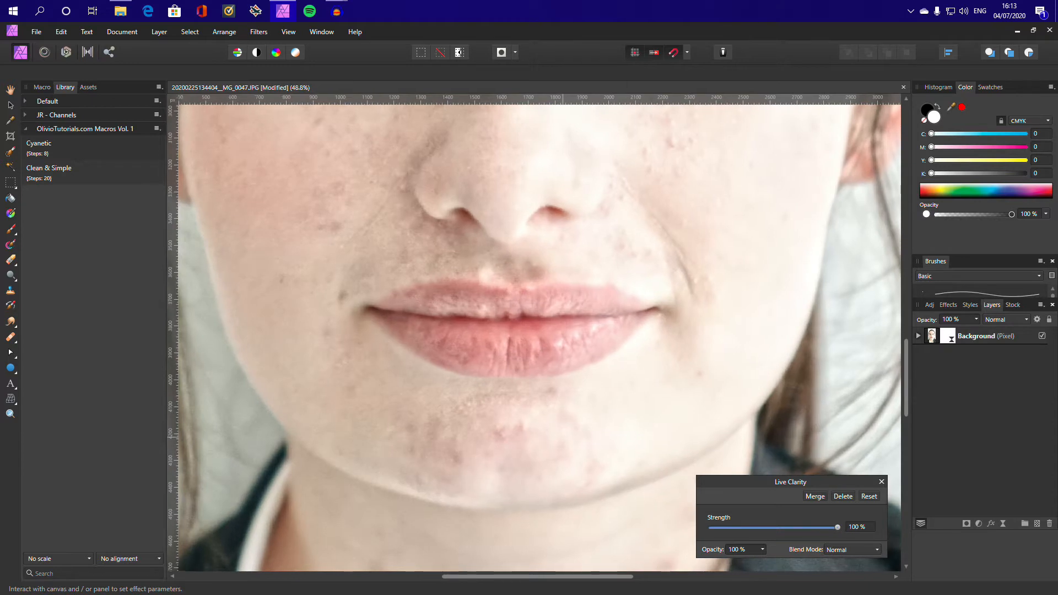
pyautogui.scroll(-4, 554, 416)
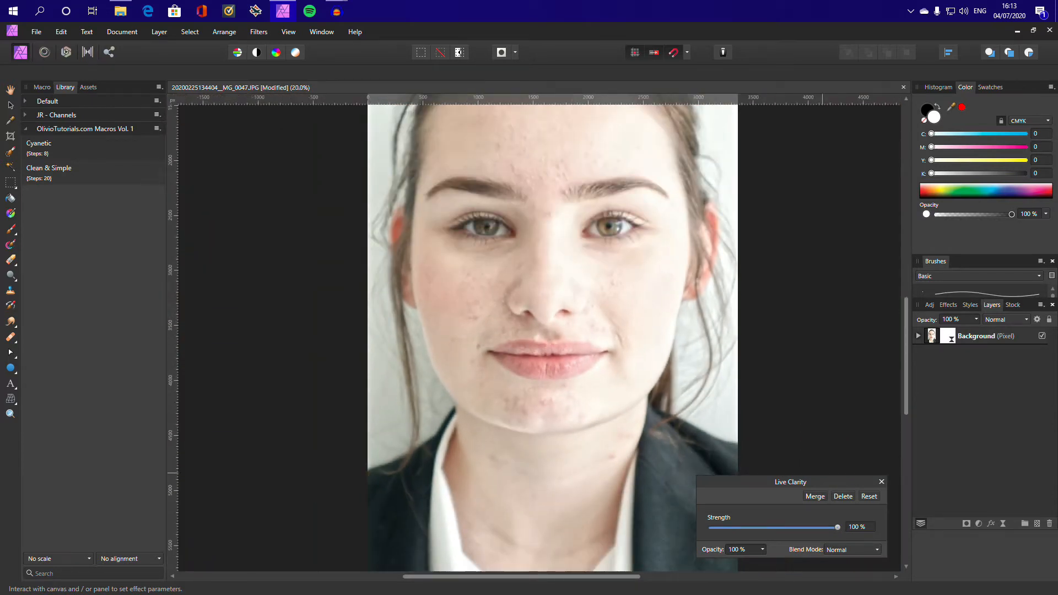
pyautogui.scroll(-1, 589, 450)
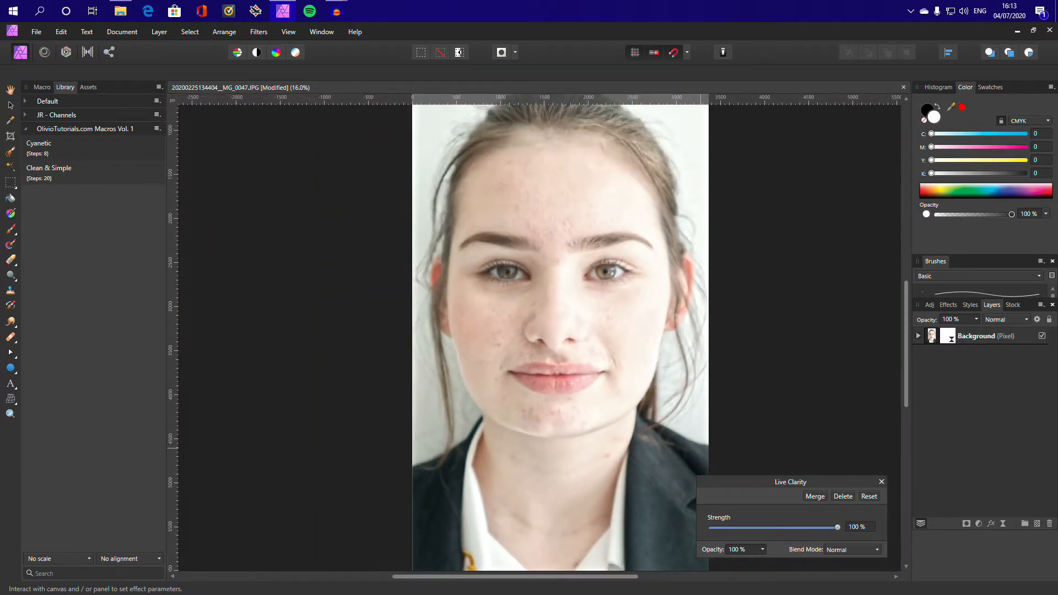
# - Set the Clarity filter's strength to -24 % to soften the skin and close its settings
pyautogui.moveTo(837, 527); pyautogui.dragTo(759, 527)
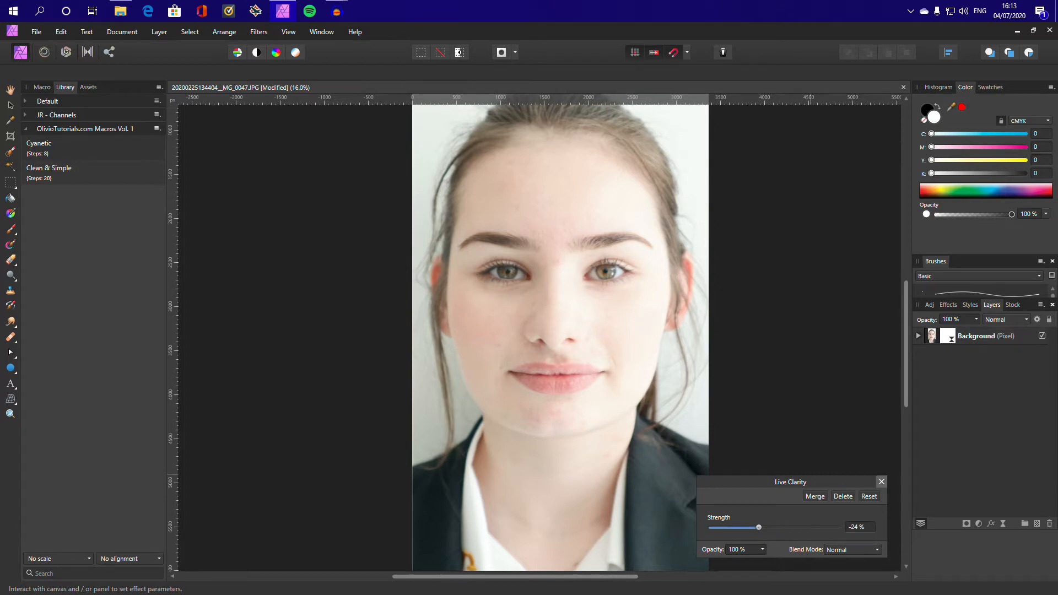
pyautogui.click(882, 482)
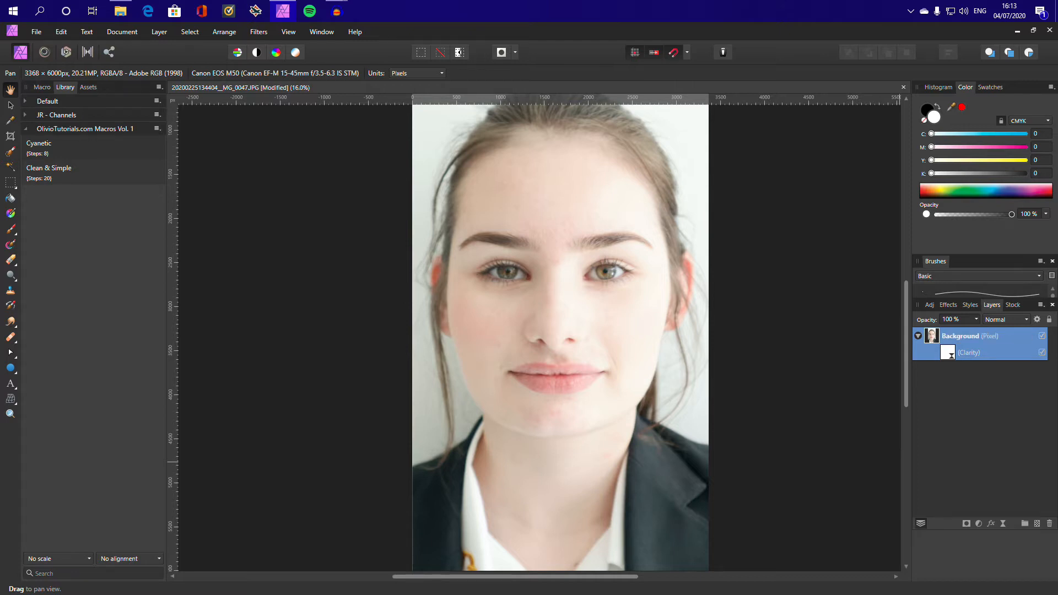
# - Duplicate the Background layer and delete the Clarity filter from the upper copy
pyautogui.hotkey('ctrl', 'j')
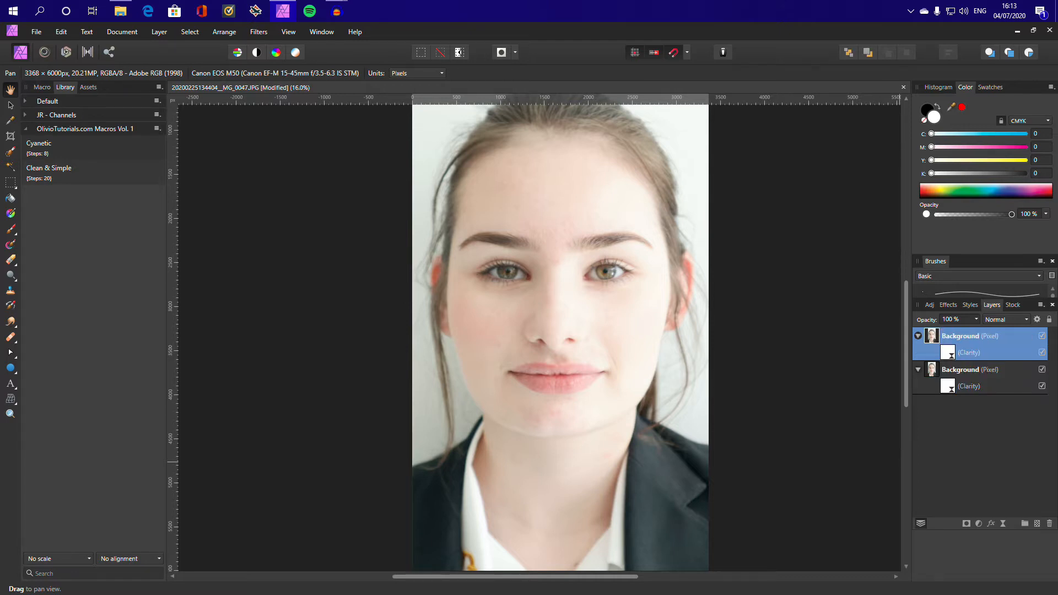
pyautogui.click(969, 352)
pyautogui.press('Delete')
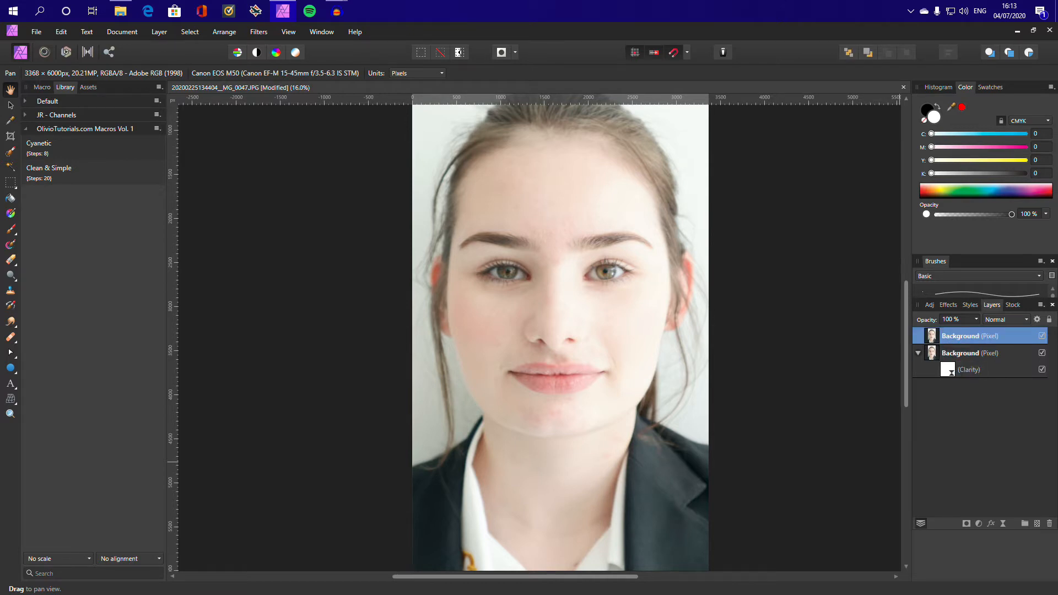
# - Compare the portrait with and without the Clarity filter by toggling the upper Background copy, checking the eyes and skin up close
pyautogui.click(1042, 335)
pyautogui.click(1042, 336)
pyautogui.click(1042, 336)
pyautogui.click(1042, 336)
pyautogui.click(1042, 335)
pyautogui.click(1042, 335)
pyautogui.moveTo(625, 409); pyautogui.dragTo(700, 526)
pyautogui.scroll(1, 700, 526)
pyautogui.scroll(2, 700, 527)
pyautogui.moveTo(574, 233); pyautogui.dragTo(642, 363)
pyautogui.scroll(4, 636, 359)
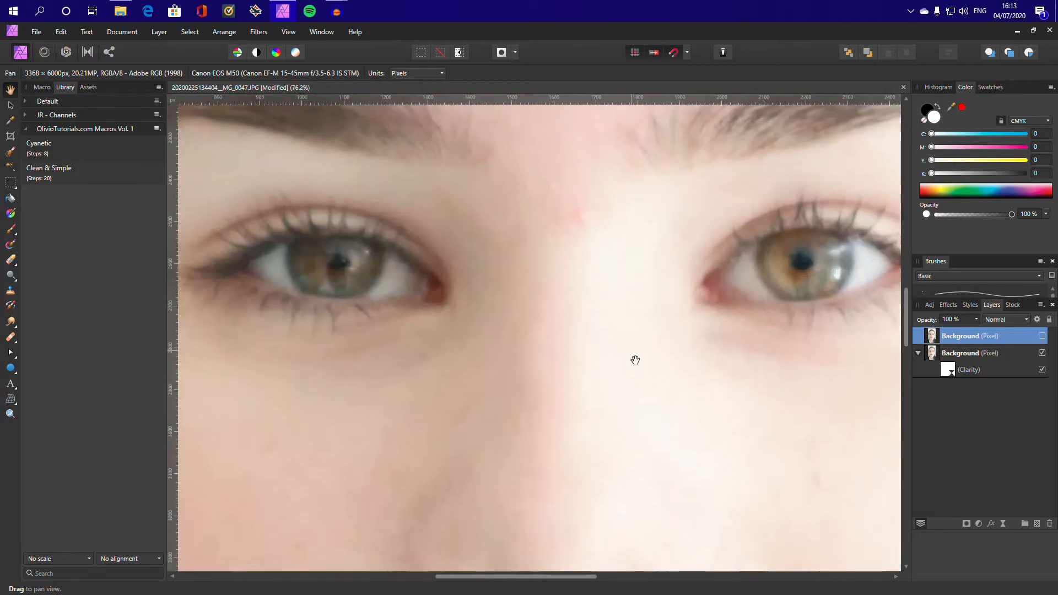
pyautogui.moveTo(814, 310); pyautogui.dragTo(732, 317)
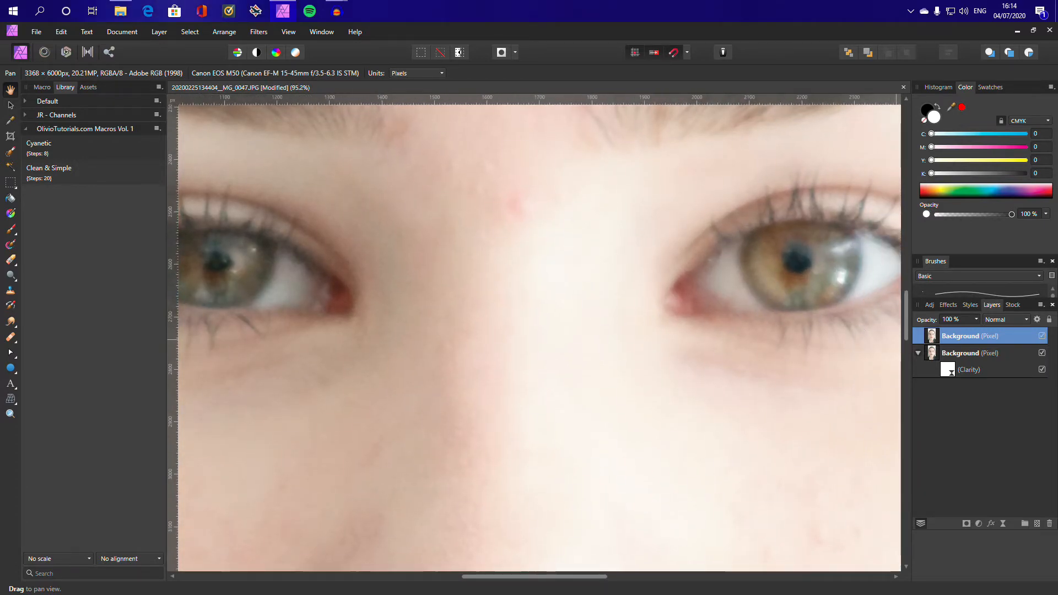
pyautogui.click(1042, 335)
pyautogui.click(1042, 336)
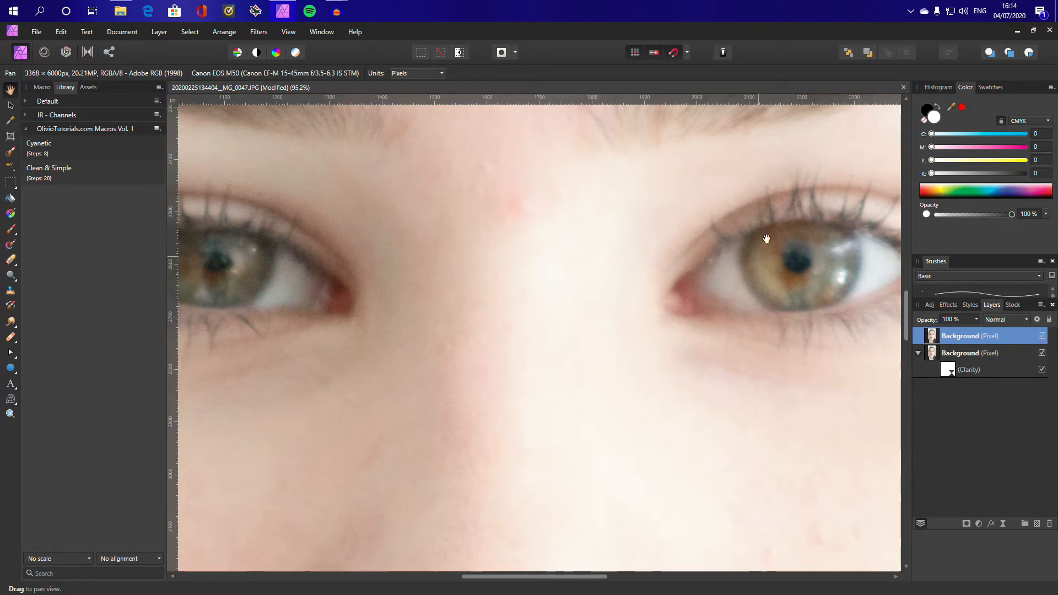
pyautogui.scroll(-6, 675, 258)
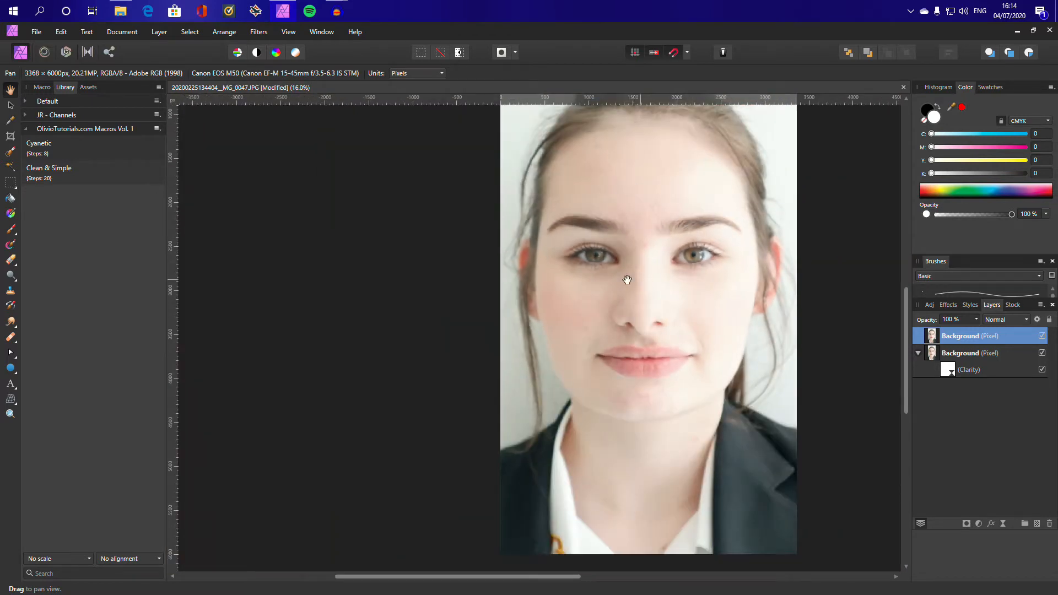
pyautogui.hscroll(2, 633, 276)
# - Hide the upper Background copy and add a Brightness / Contrast adjustment above the filtered Background layer
pyautogui.click(1042, 336)
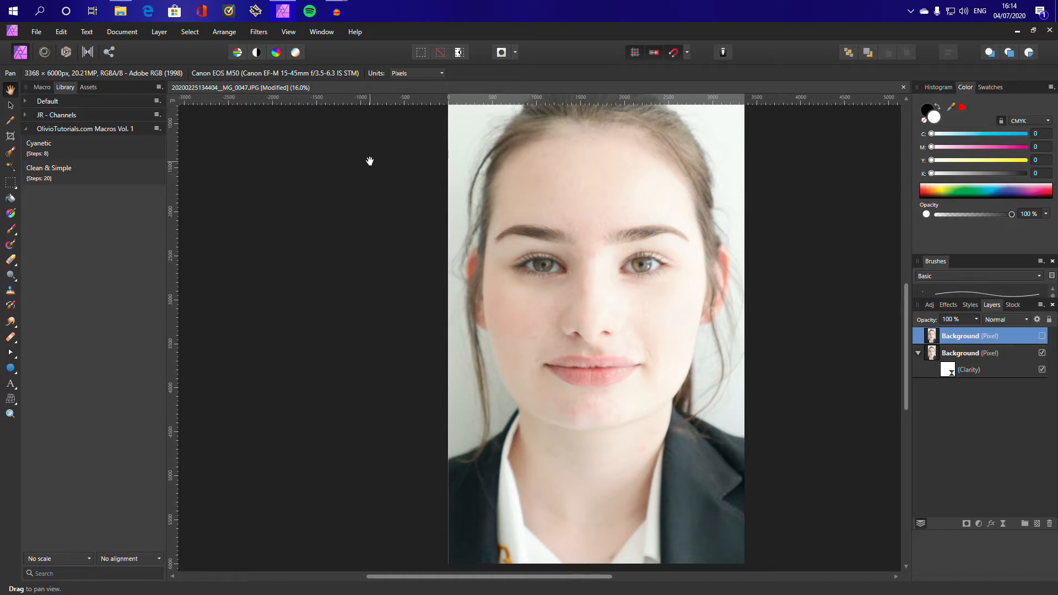
pyautogui.click(987, 354)
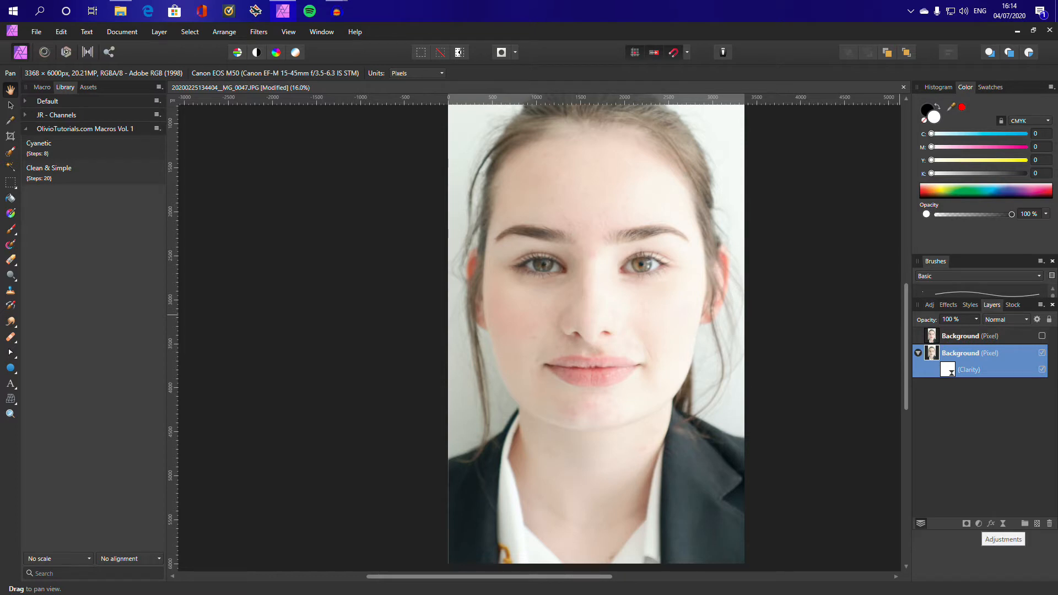
pyautogui.click(979, 523)
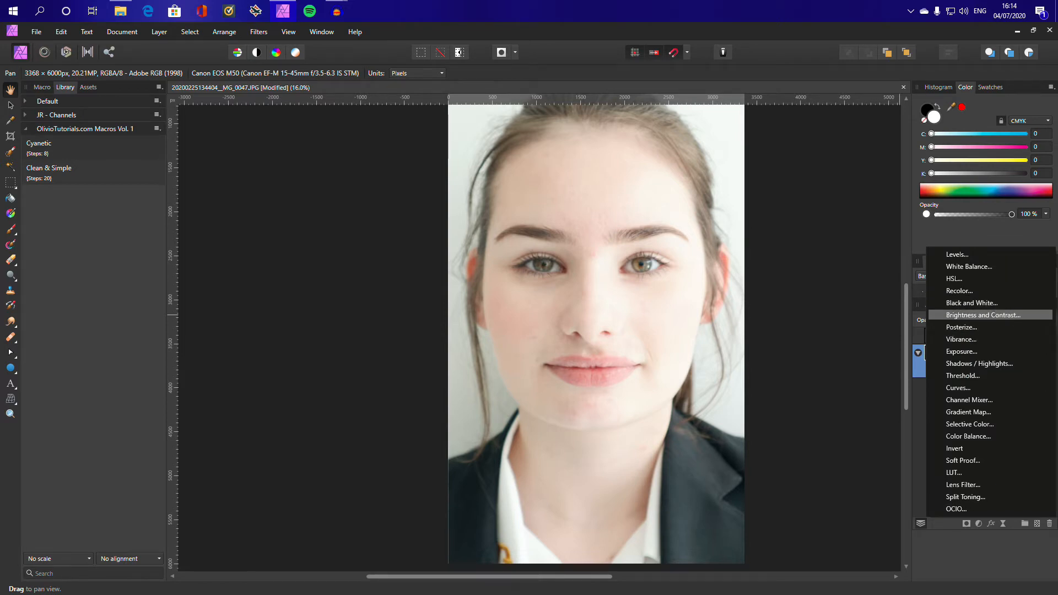
pyautogui.click(983, 314)
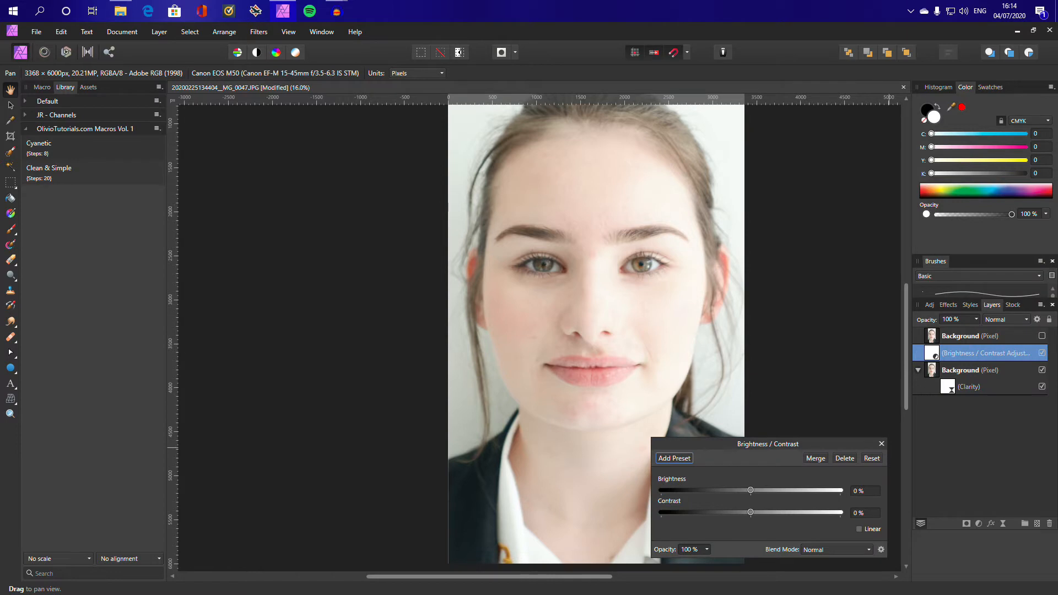
# - Darken the portrait by setting the adjustment's brightness to -22 %, and adjust its contrast
pyautogui.moveTo(750, 490); pyautogui.dragTo(731, 490)
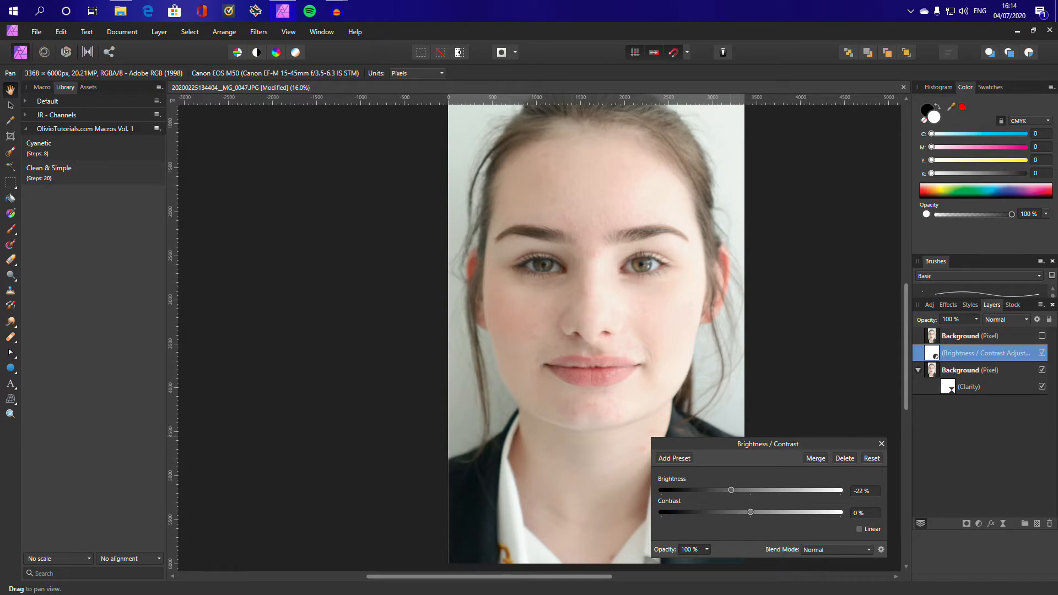
pyautogui.moveTo(750, 512); pyautogui.dragTo(718, 490)
pyautogui.click(881, 444)
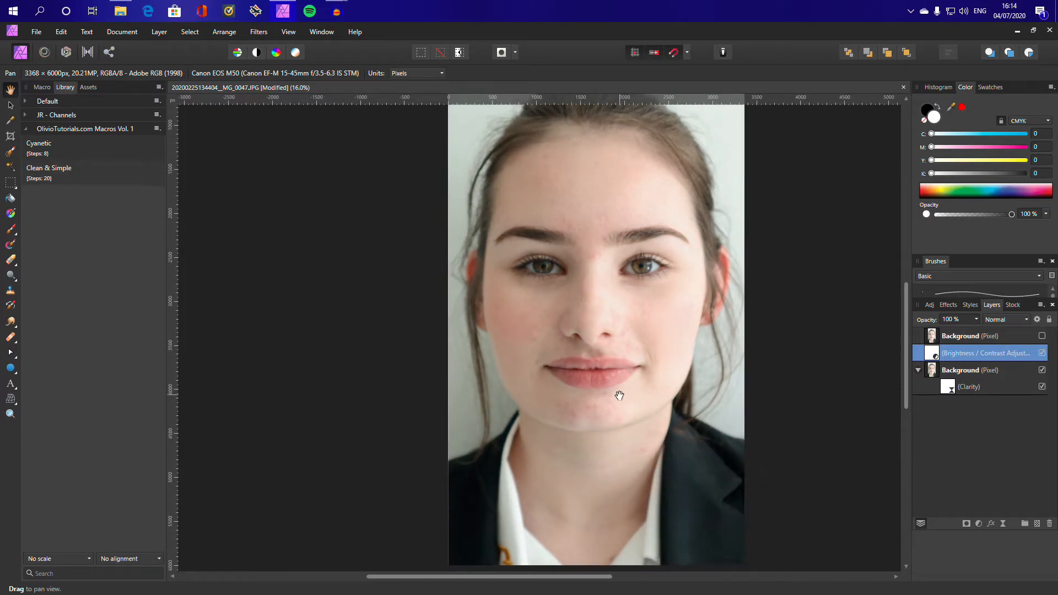
pyautogui.moveTo(619, 397); pyautogui.dragTo(624, 415)
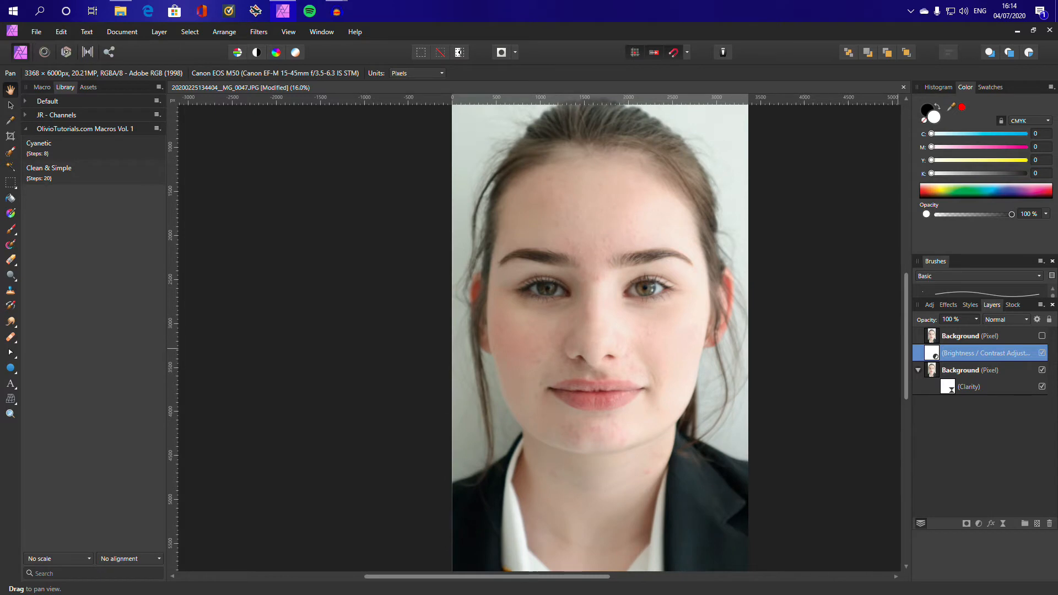
pyautogui.click(1041, 336)
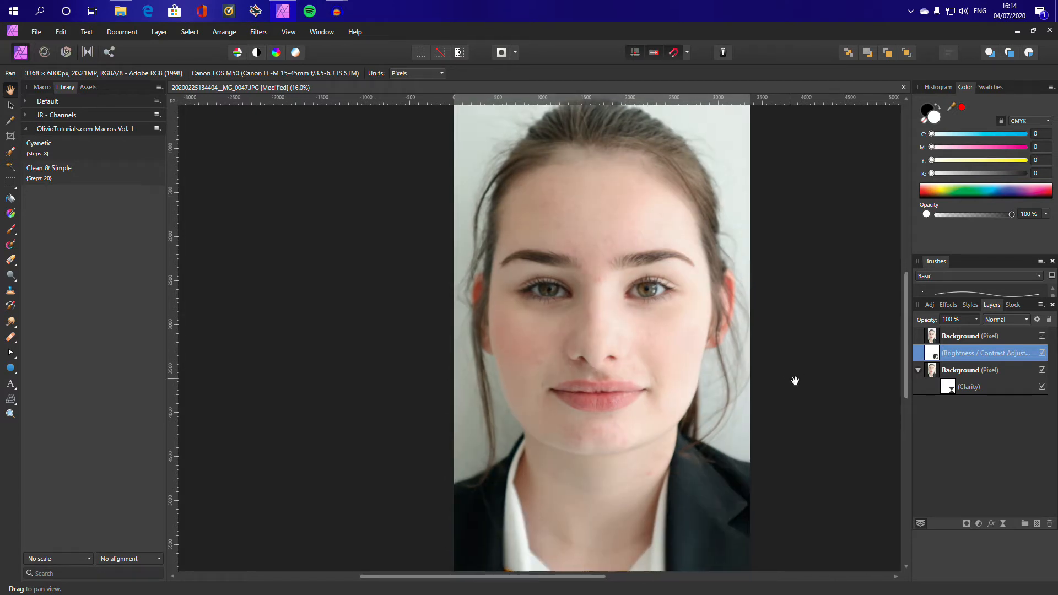
# - Crop the portrait to 3368 x 5554 px by trimming its lower edge and apply the crop
pyautogui.moveTo(721, 426); pyautogui.dragTo(741, 421)
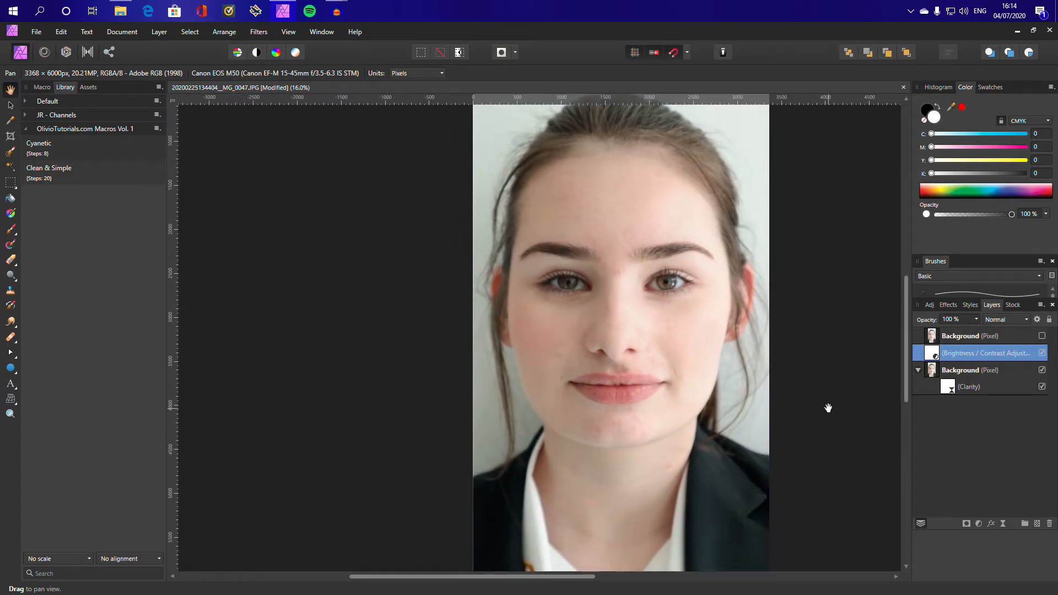
pyautogui.scroll(-1, 770, 425)
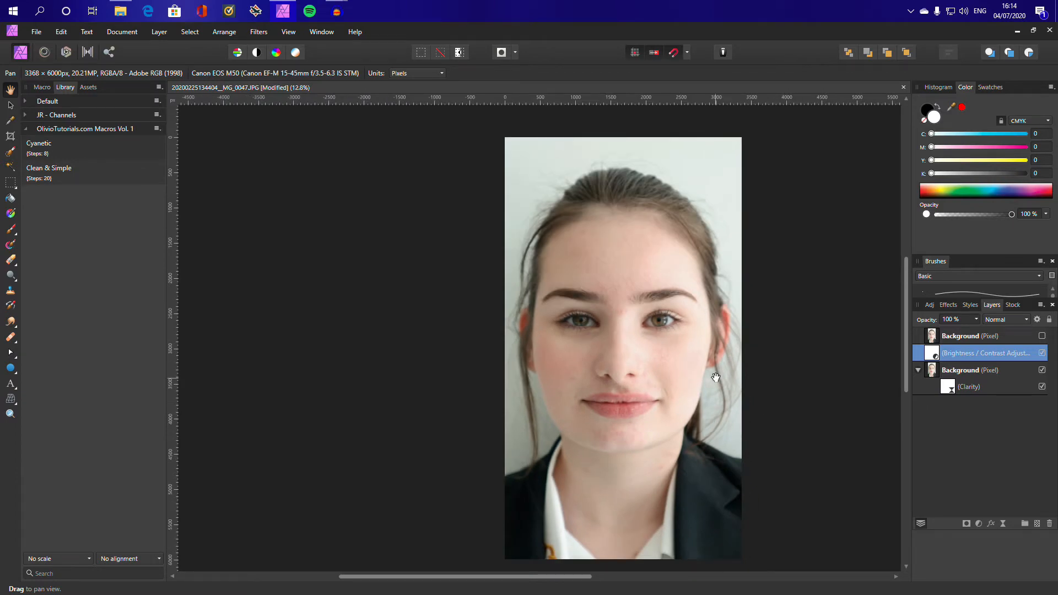
pyautogui.click(10, 135)
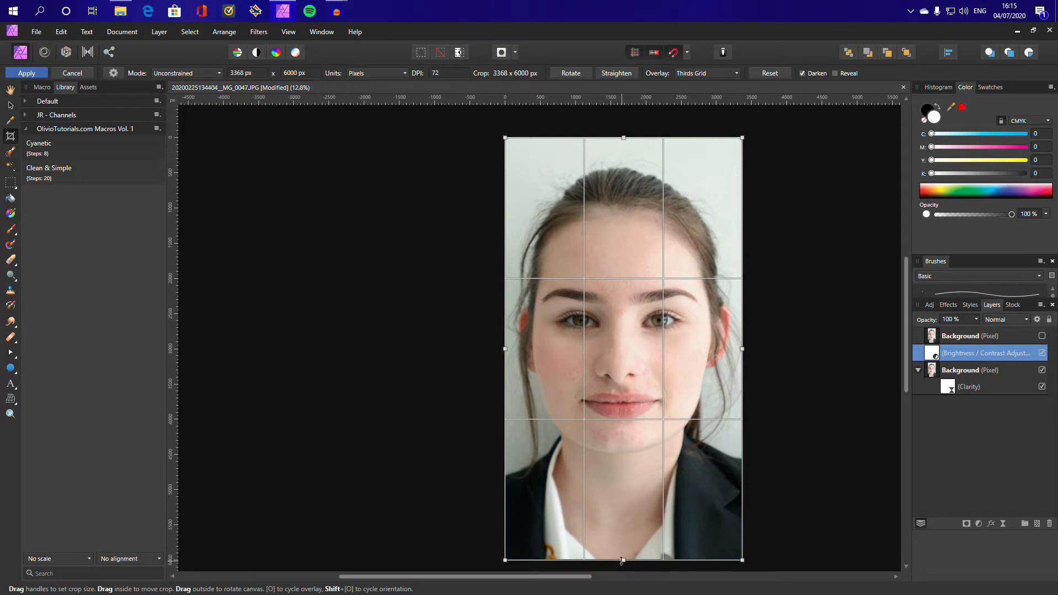
pyautogui.moveTo(624, 560); pyautogui.dragTo(624, 528)
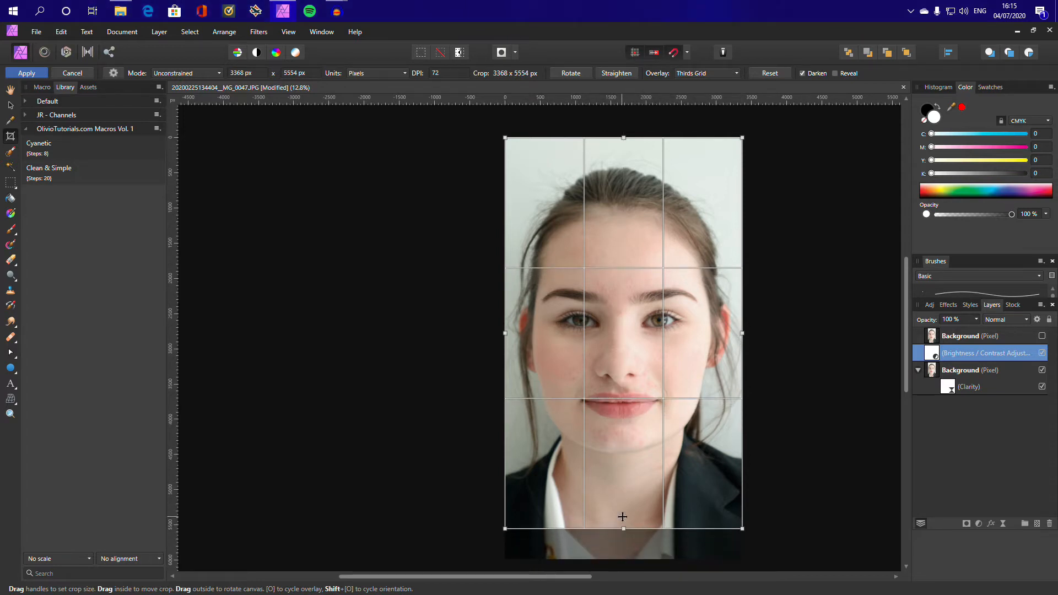
pyautogui.press('Return')
# - Inspect the cropped portrait up close and as a whole
pyautogui.moveTo(644, 491); pyautogui.dragTo(708, 485)
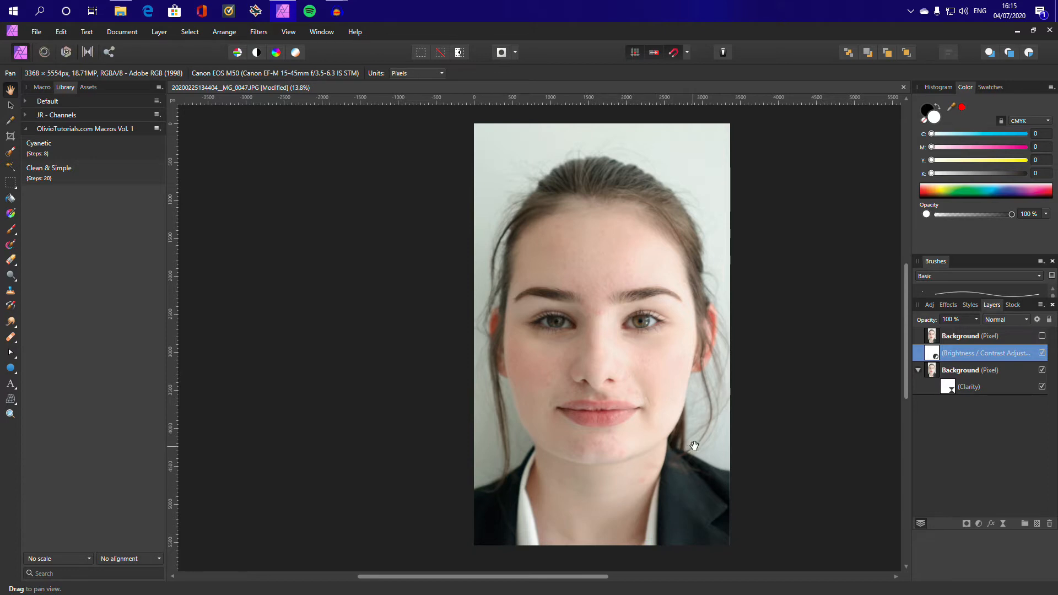
pyautogui.scroll(6, 688, 386)
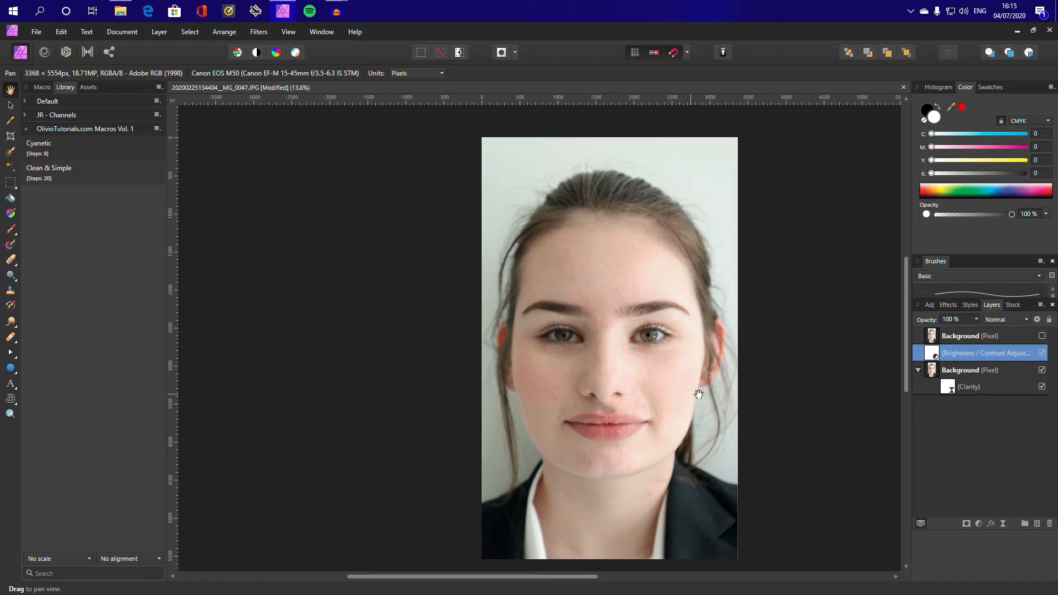
pyautogui.scroll(-5, 676, 406)
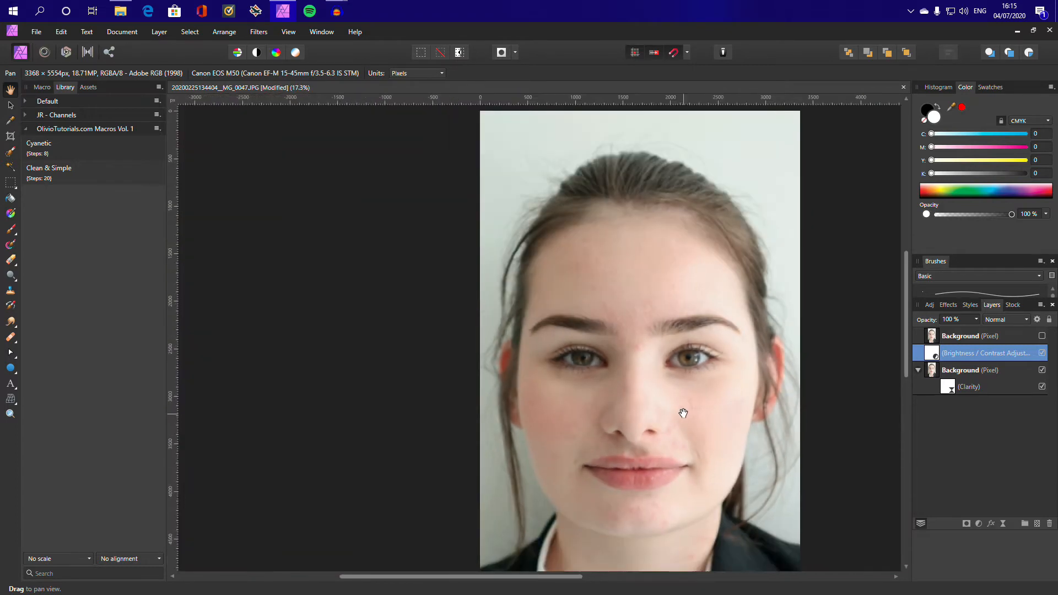
pyautogui.moveTo(683, 413); pyautogui.dragTo(632, 352)
pyautogui.moveTo(641, 446); pyautogui.dragTo(653, 407)
pyautogui.scroll(-1, 653, 407)
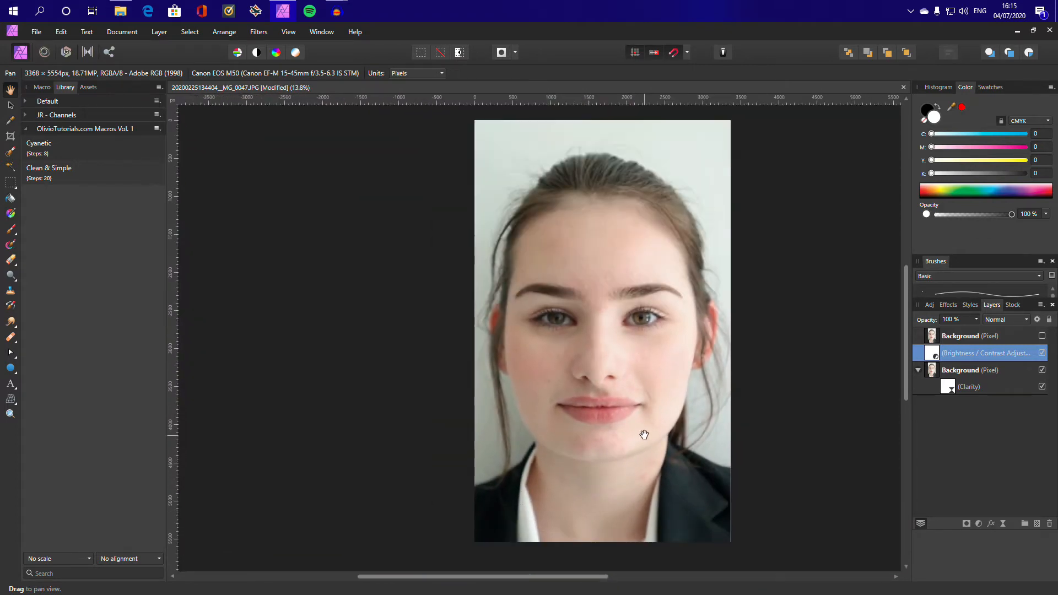
pyautogui.moveTo(568, 388); pyautogui.dragTo(576, 387)
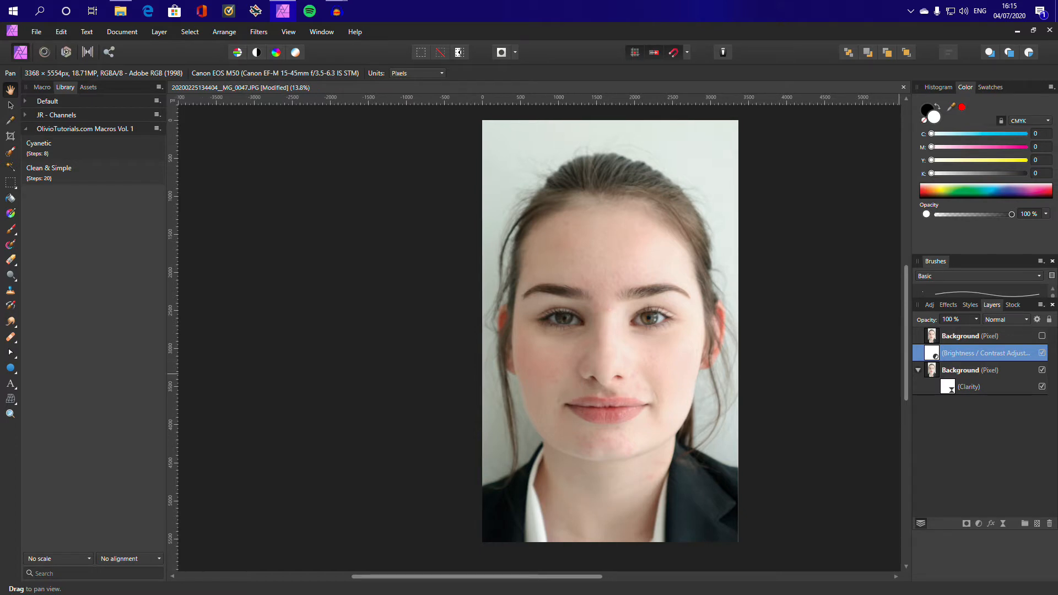
# - Add a Shadows / Highlights adjustment above the Brightness / Contrast adjustment with shadows at -54 % and highlights at 8 %
pyautogui.click(979, 523)
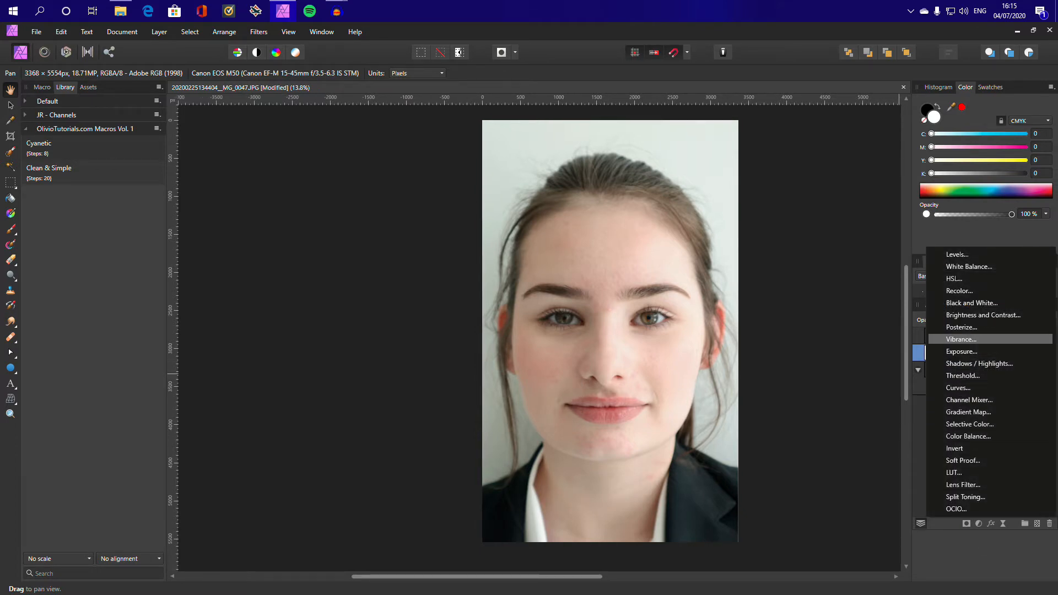
pyautogui.click(979, 363)
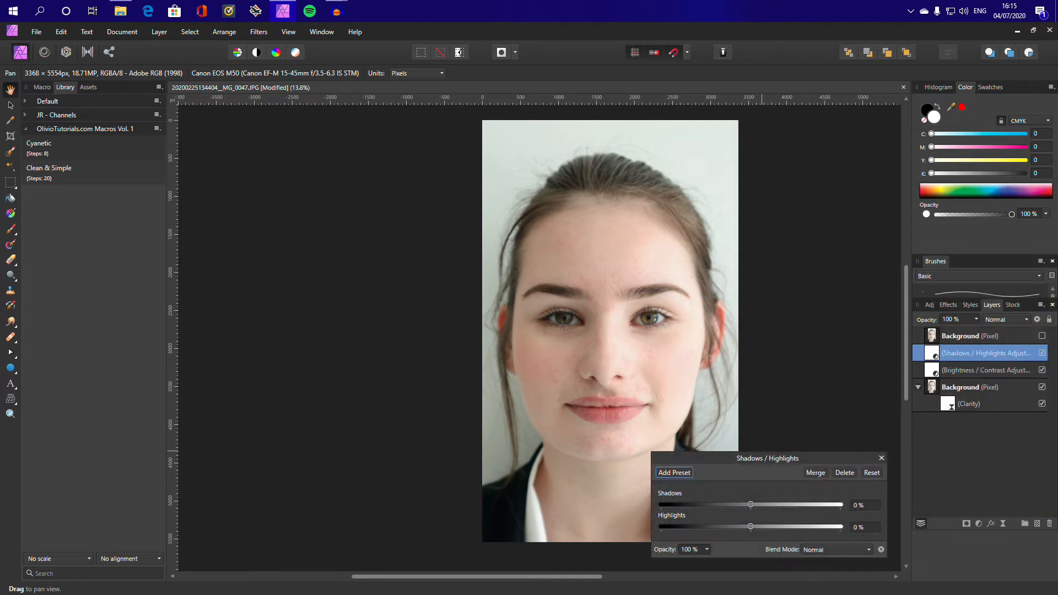
pyautogui.moveTo(751, 504); pyautogui.dragTo(751, 526)
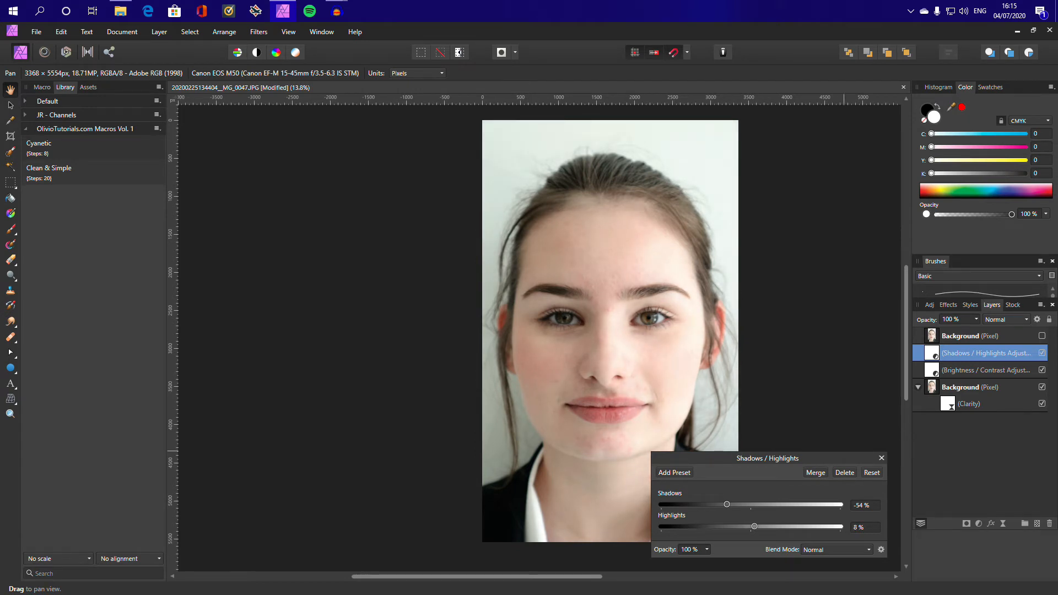
pyautogui.click(881, 458)
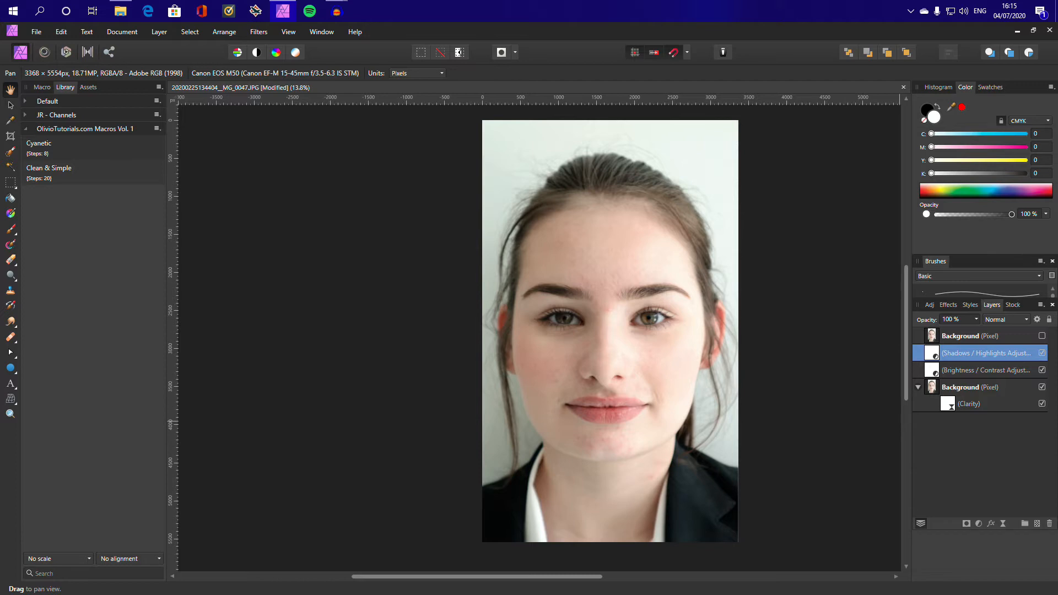
# - Compare the portrait before and after the adjustments by toggling the visibility of the upper Background copy
pyautogui.click(1041, 336)
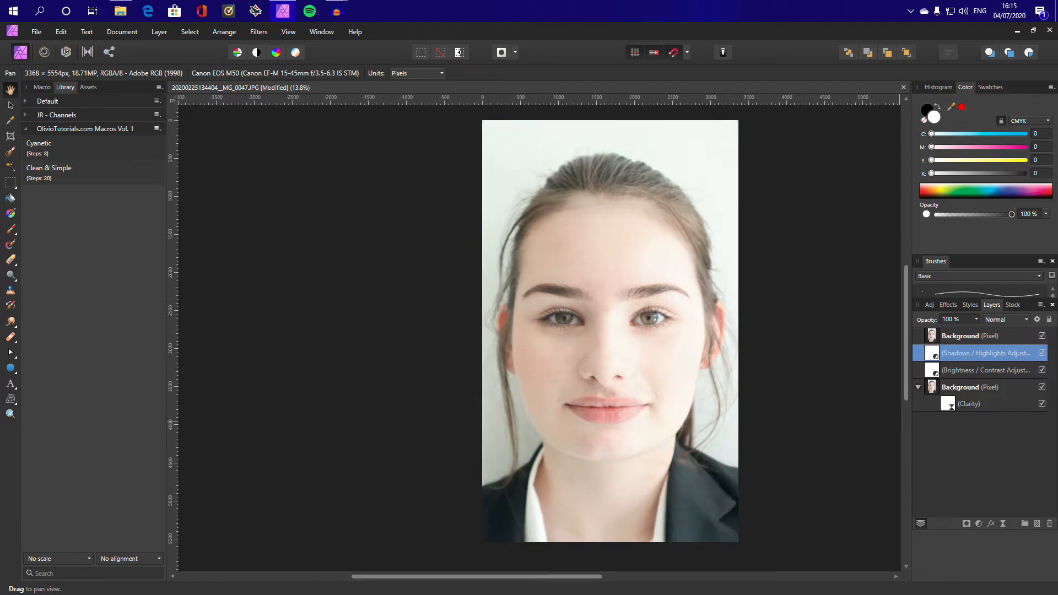
pyautogui.click(1041, 335)
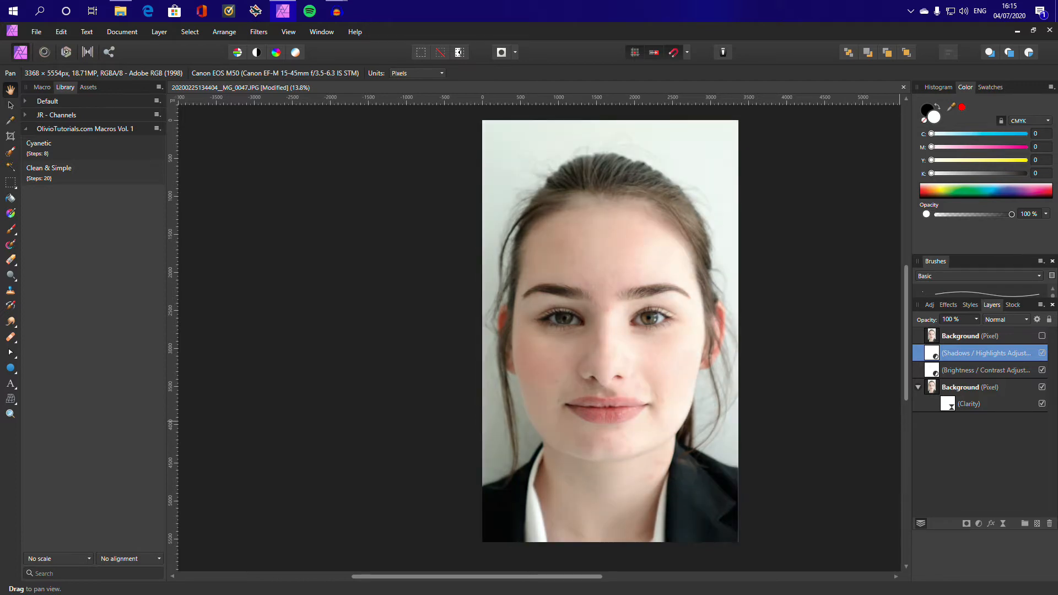
pyautogui.click(1042, 335)
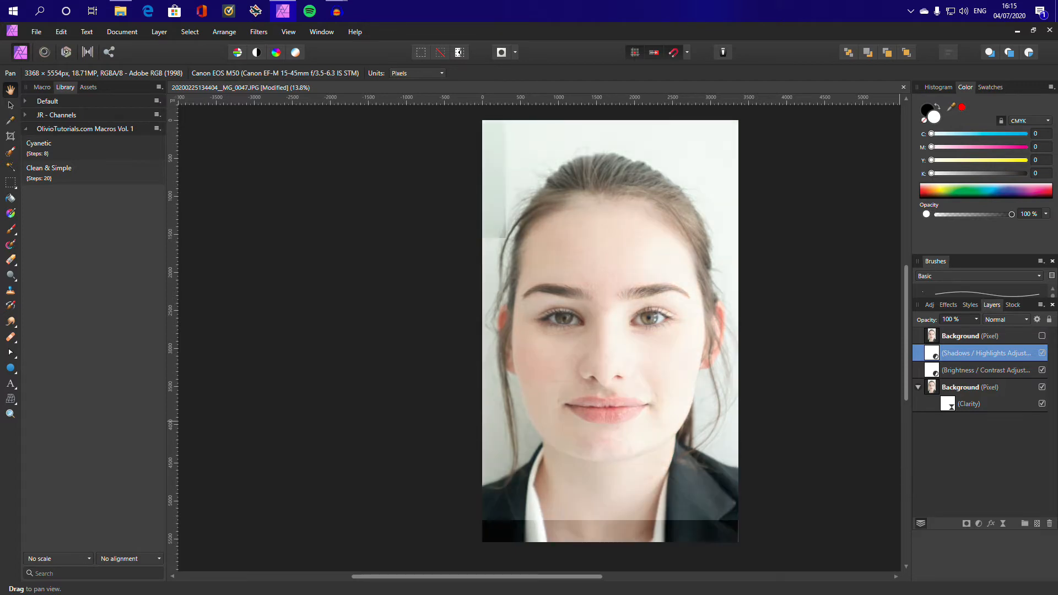
pyautogui.click(1041, 336)
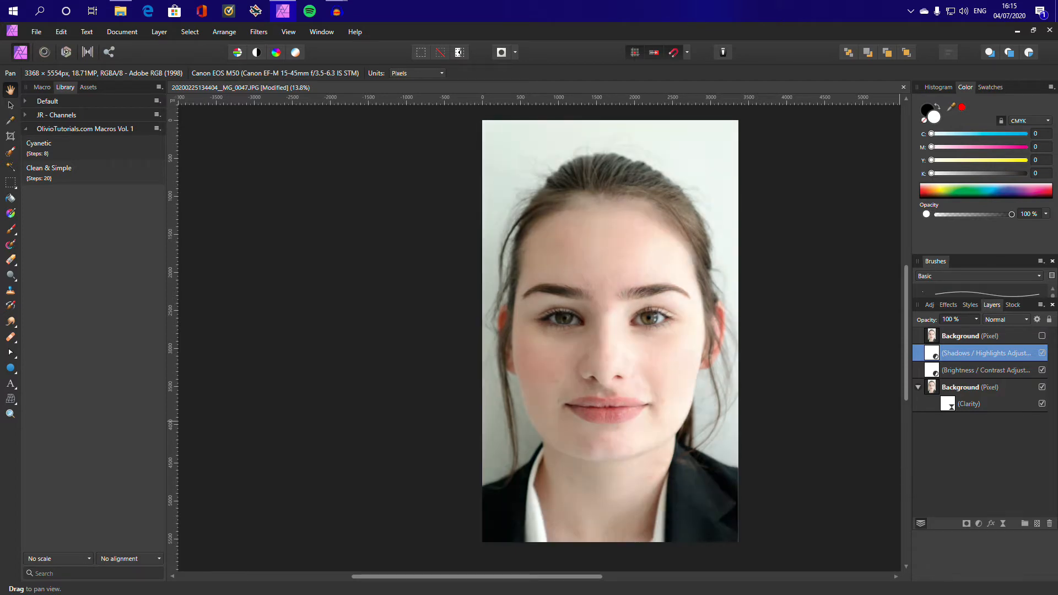
# - Adjust the strength of the live Clarity filter on the lower Background layer and check the face
pyautogui.scroll(2, 673, 373)
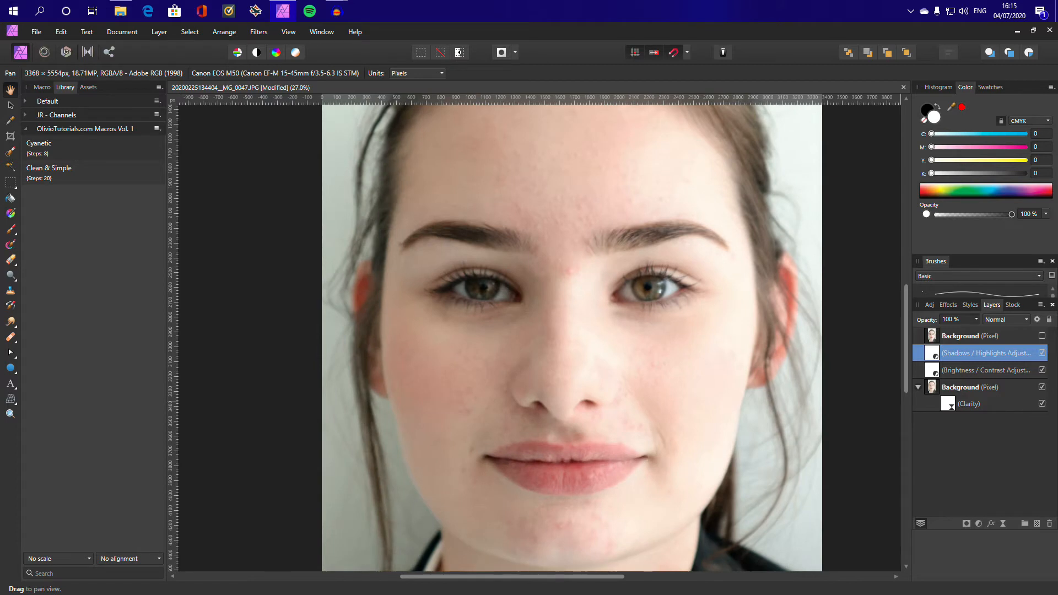
pyautogui.click(970, 387)
pyautogui.doubleClick(947, 403)
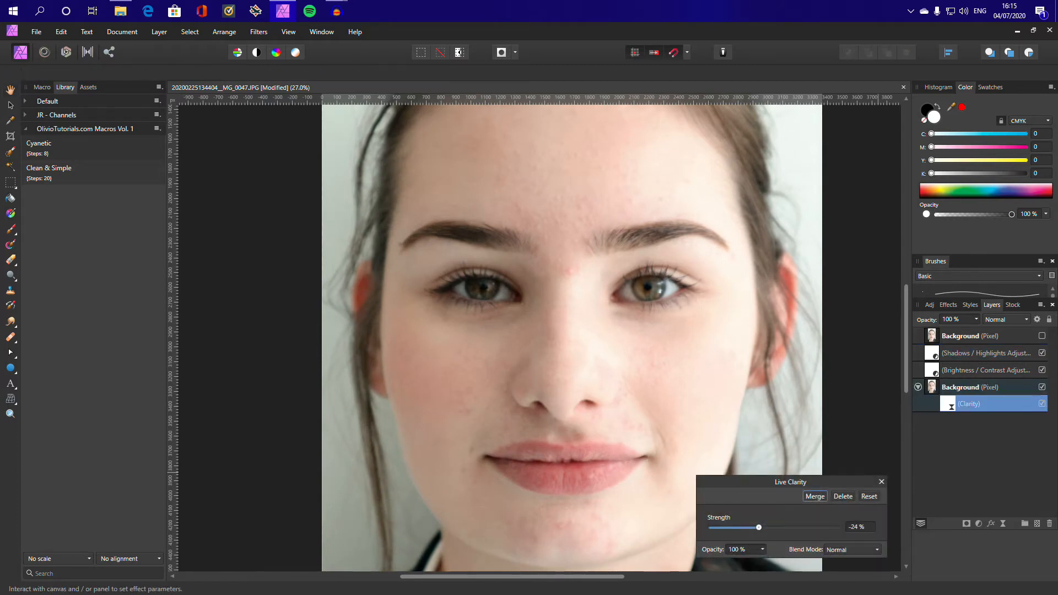
pyautogui.moveTo(759, 528); pyautogui.dragTo(766, 428)
pyautogui.click(881, 481)
pyautogui.scroll(-2, 801, 496)
pyautogui.scroll(-1, 739, 382)
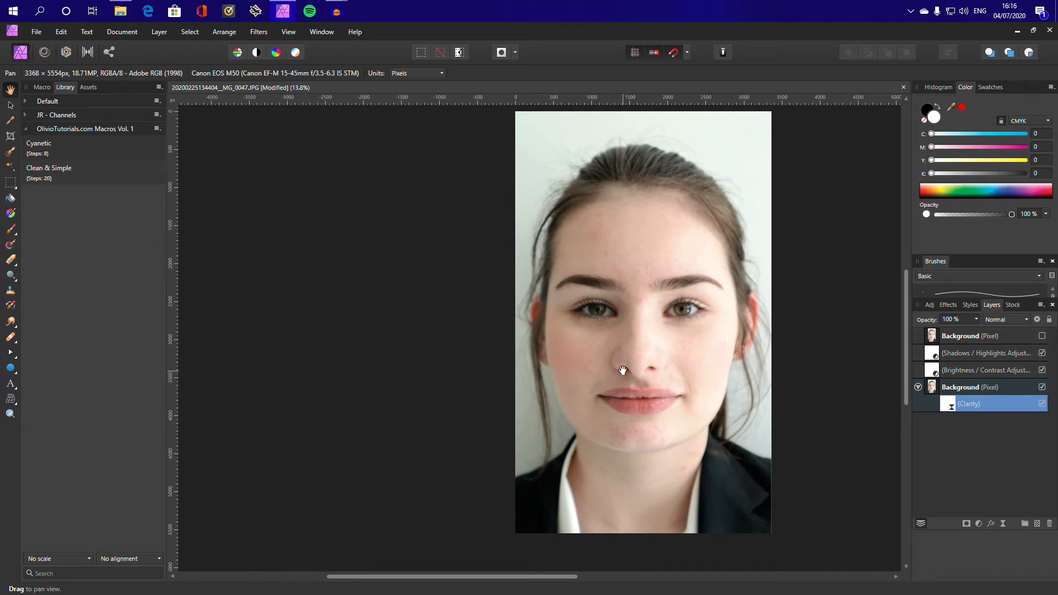
pyautogui.scroll(1, 634, 361)
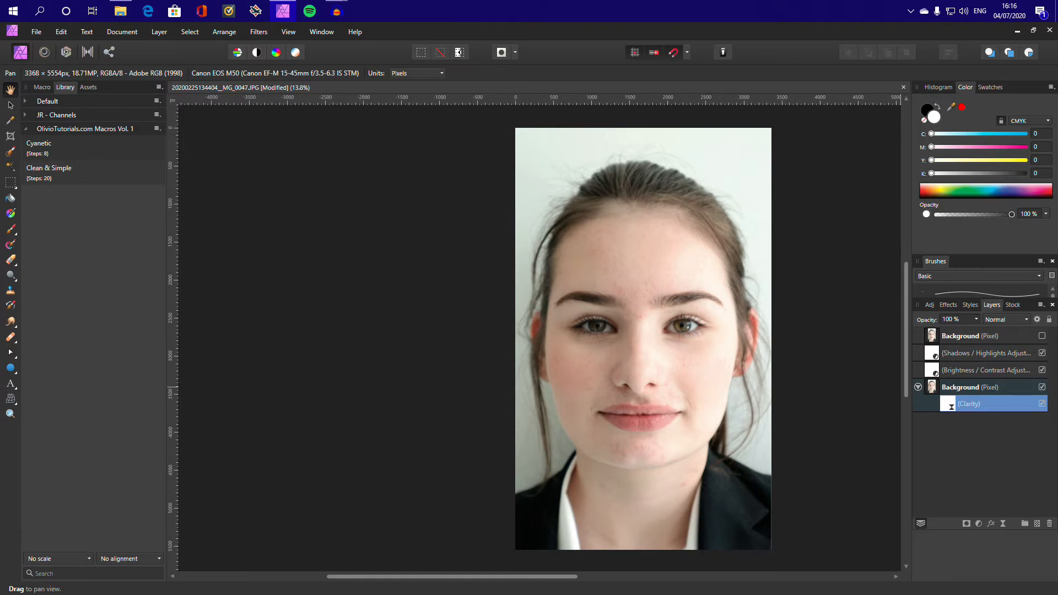
# - Delete the Clarity filter and the Brightness / Contrast and Shadows / Highlights adjustments, keeping only the two Background layers
pyautogui.press('Delete')
pyautogui.click(985, 370)
pyautogui.press('Delete')
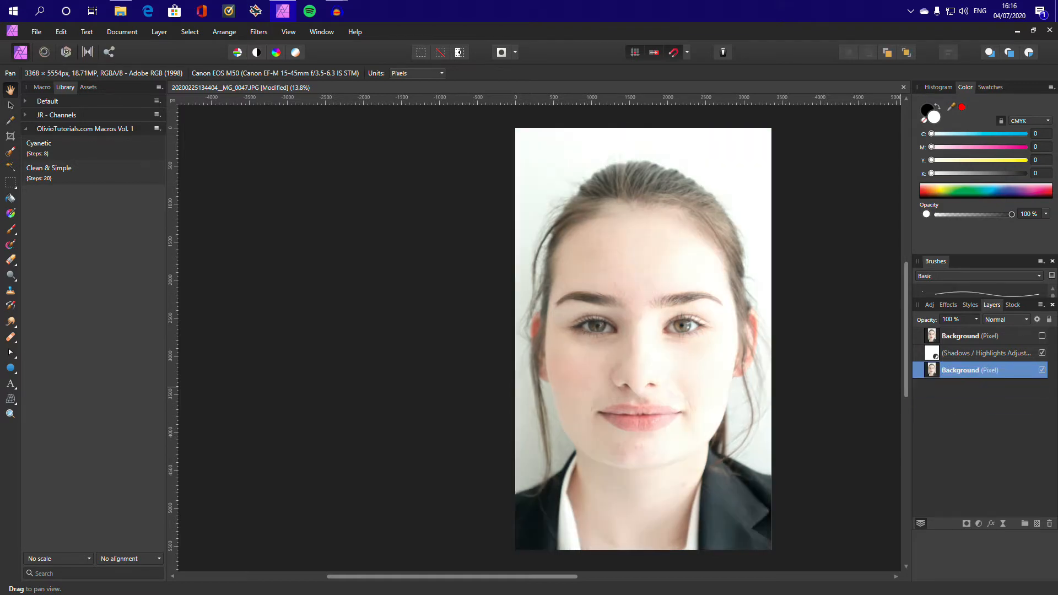
pyautogui.click(985, 353)
pyautogui.press('Delete')
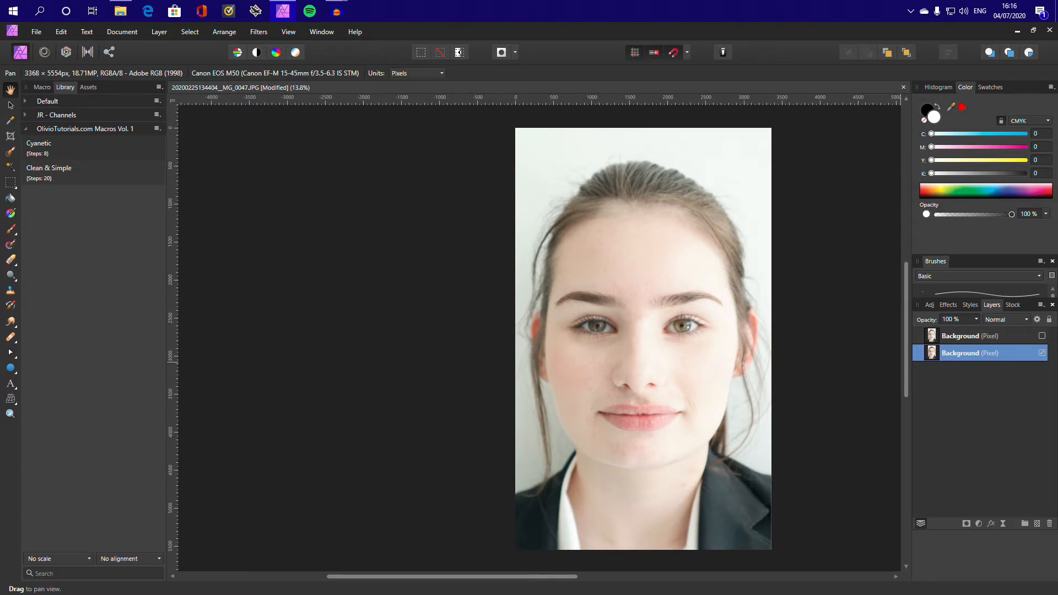
# - Add a live Unsharp Mask filter to the lower Background layer with a radius of 0.6 px and a factor of 1.13
pyautogui.click(1003, 523)
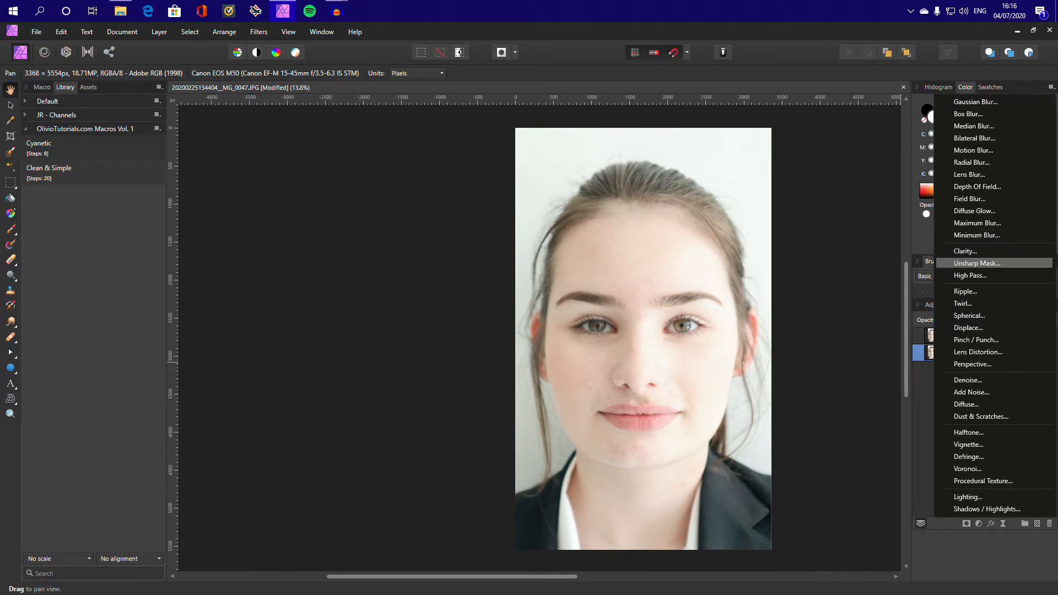
pyautogui.click(977, 262)
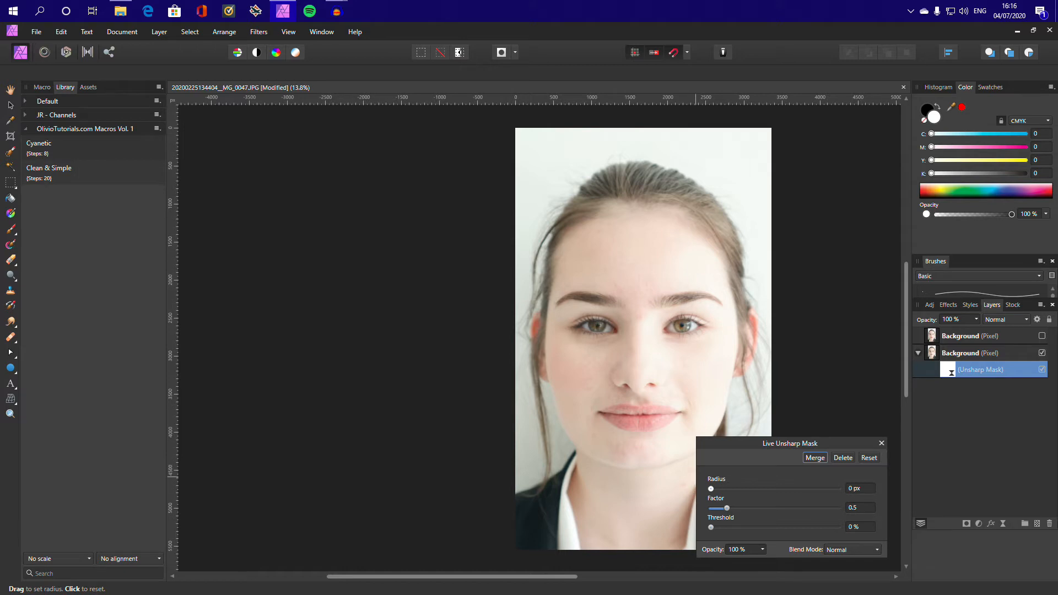
pyautogui.moveTo(711, 489)
pyautogui.mouseDown()
pyautogui.moveTo(822, 489)
pyautogui.moveTo(729, 489)
pyautogui.mouseUp()
pyautogui.moveTo(727, 508); pyautogui.dragTo(752, 508)
# - Try out the Unsharp Mask threshold while checking the skin and eyes up close, and set it to 4 %
pyautogui.scroll(5, 631, 479)
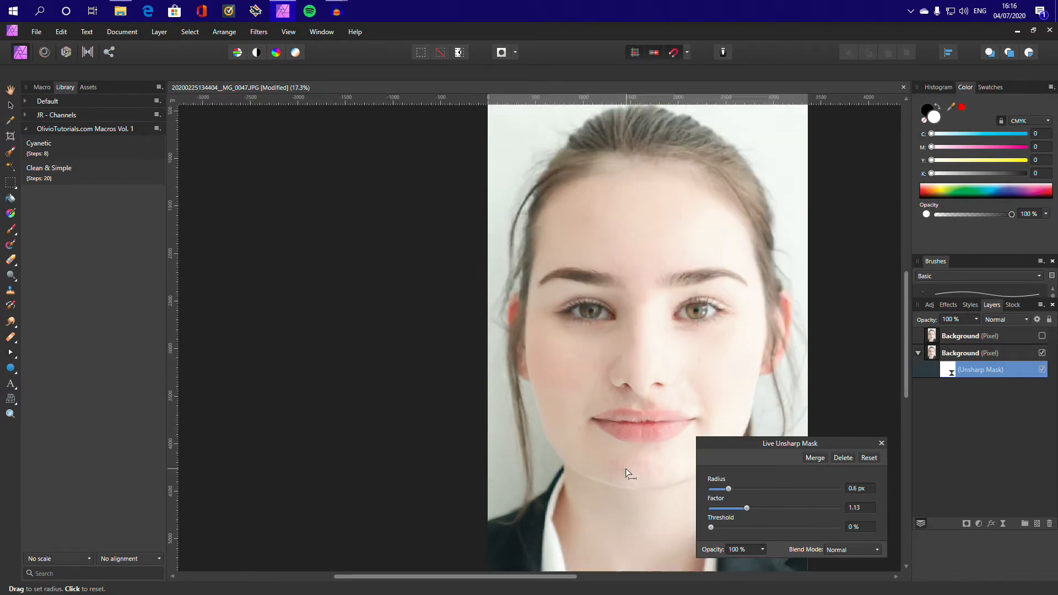
pyautogui.scroll(1, 604, 507)
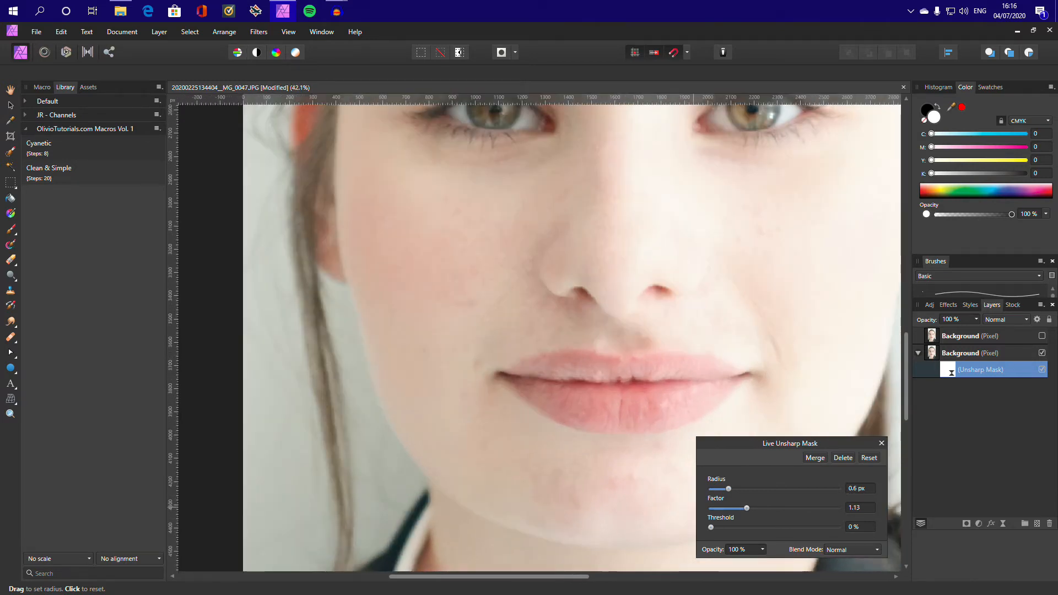
pyautogui.moveTo(711, 527)
pyautogui.mouseDown()
pyautogui.moveTo(837, 527)
pyautogui.moveTo(711, 527)
pyautogui.mouseUp()
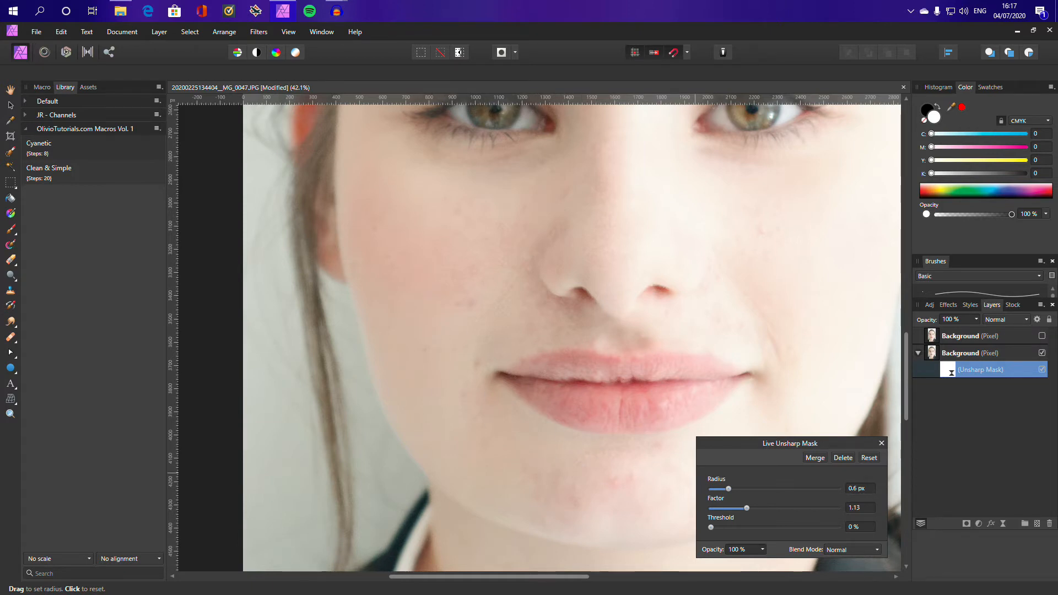
pyautogui.moveTo(711, 527)
pyautogui.mouseDown()
pyautogui.moveTo(831, 528)
pyautogui.moveTo(710, 527)
pyautogui.mouseUp()
pyautogui.scroll(-1, 585, 447)
pyautogui.scroll(-1, 550, 453)
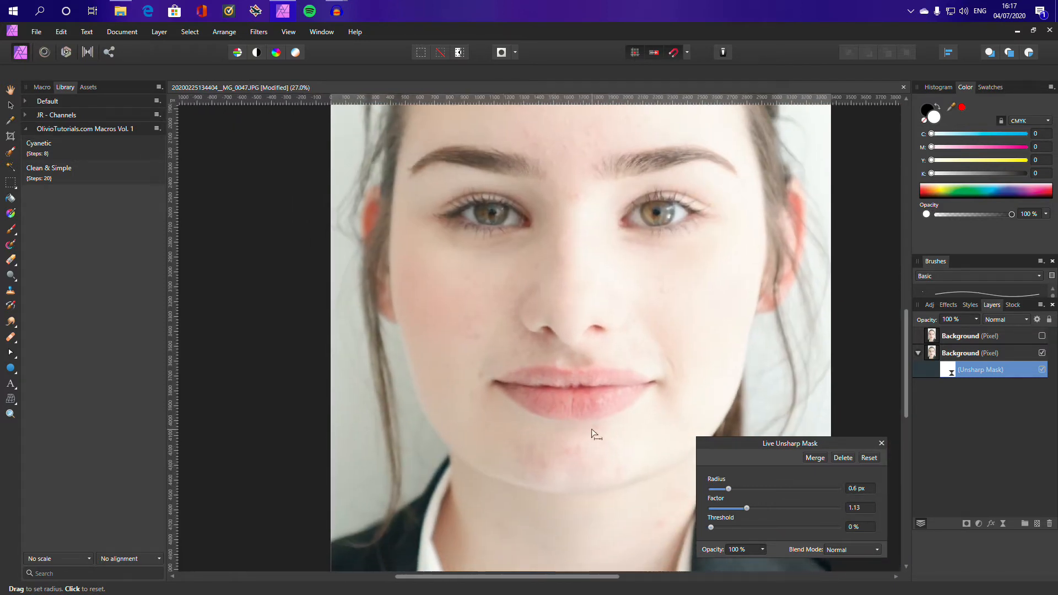
pyautogui.scroll(4, 500, 243)
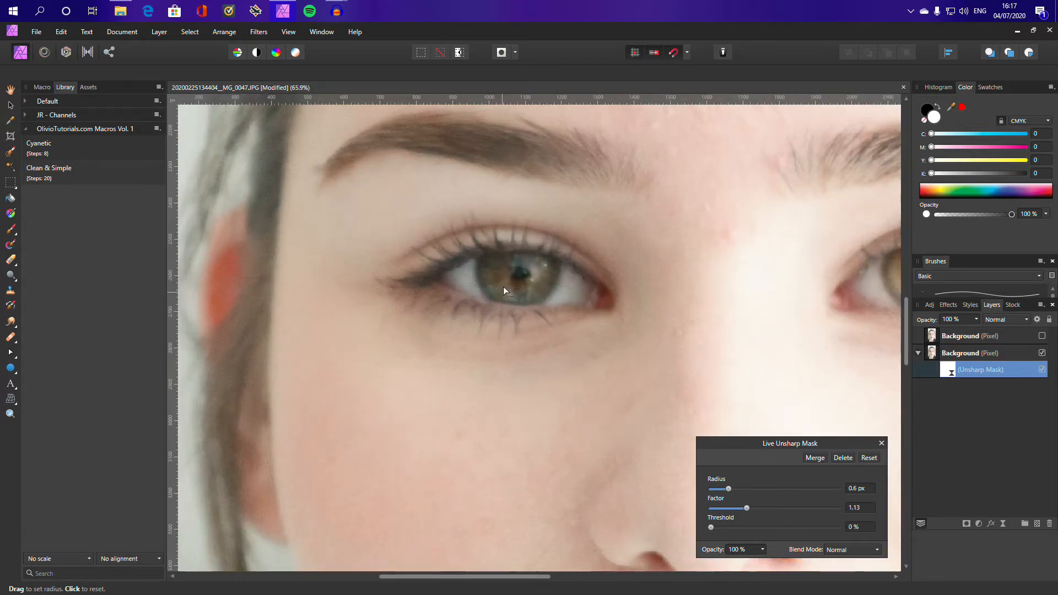
pyautogui.scroll(-4, 643, 306)
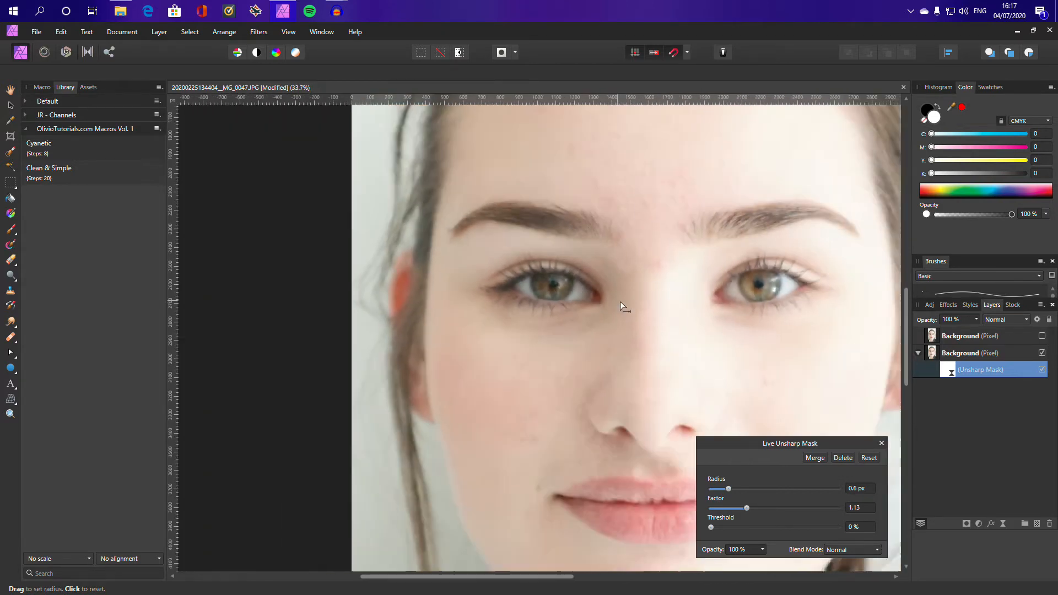
pyautogui.moveTo(528, 279); pyautogui.dragTo(510, 243)
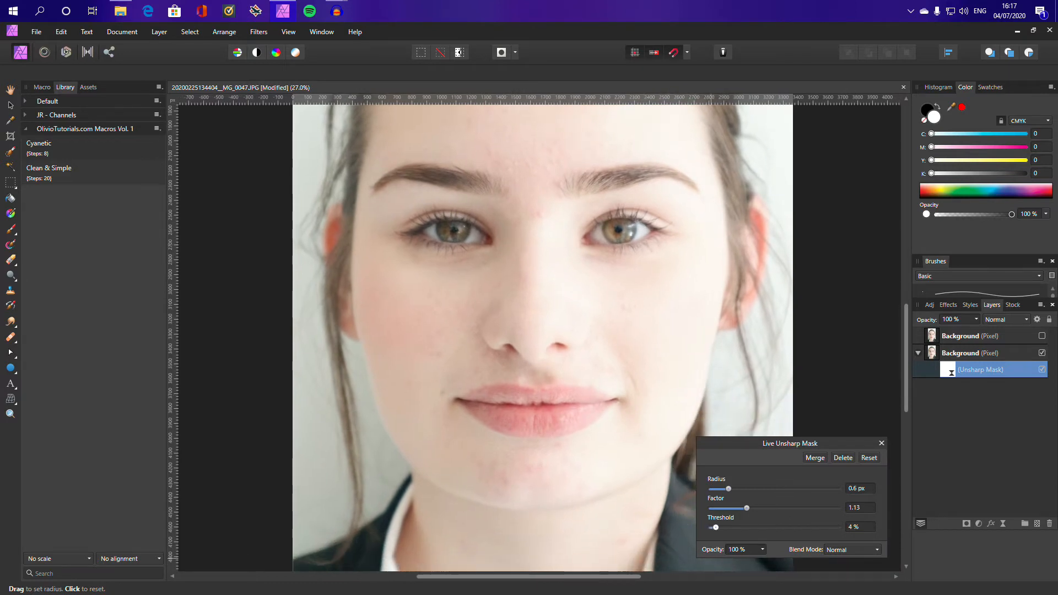
# - Strengthen the Unsharp Mask to a factor of 2.713 and a radius of 15.6 px, checking the face up close
pyautogui.moveTo(729, 488); pyautogui.dragTo(796, 508)
pyautogui.scroll(-2, 611, 496)
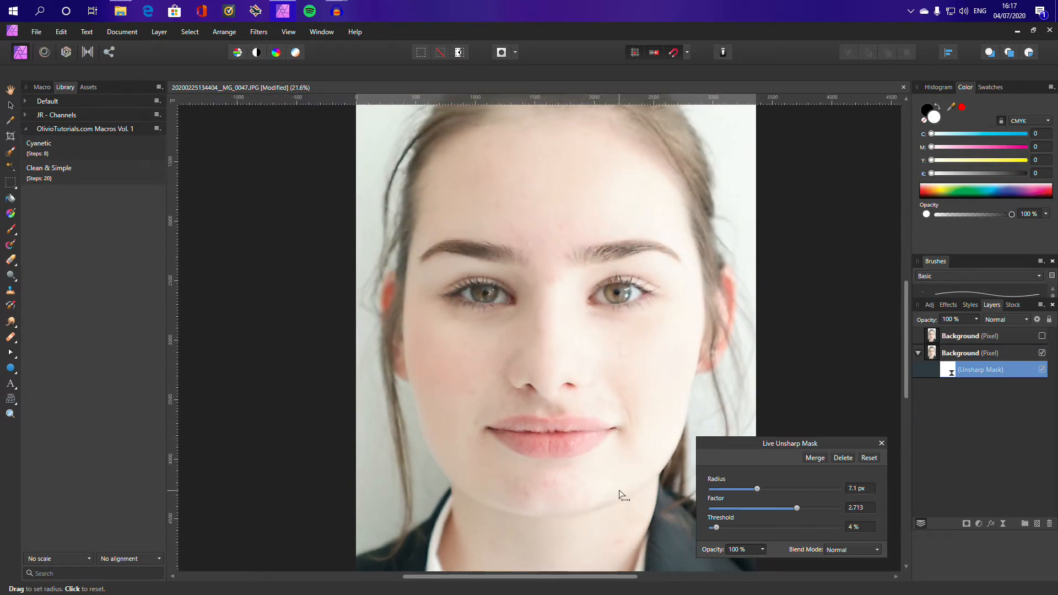
pyautogui.scroll(1, 562, 470)
pyautogui.scroll(3, 560, 468)
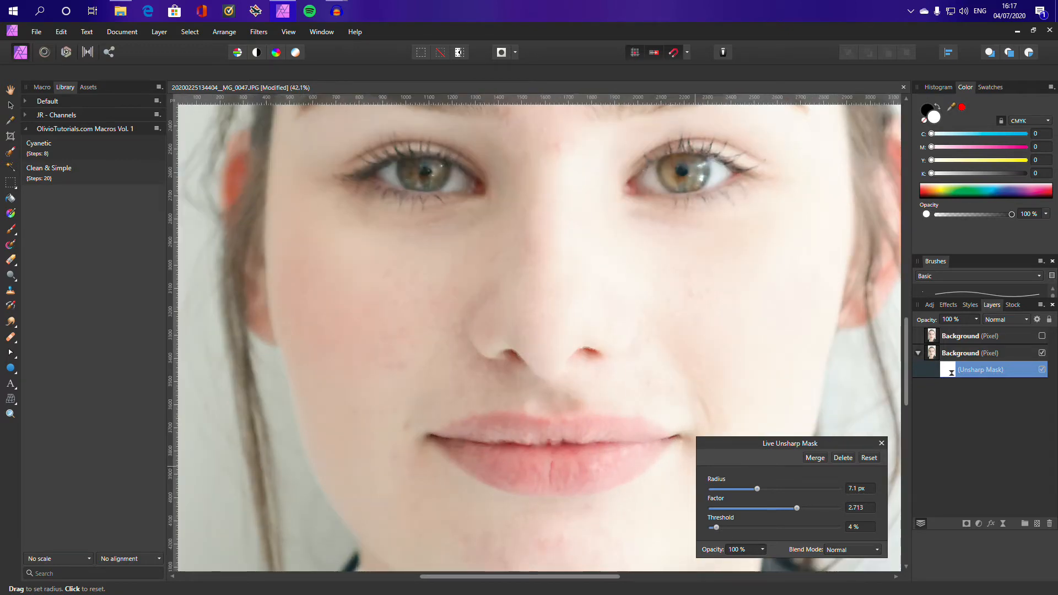
pyautogui.moveTo(757, 489)
pyautogui.mouseDown()
pyautogui.moveTo(808, 489)
pyautogui.moveTo(736, 489)
pyautogui.moveTo(837, 489)
pyautogui.moveTo(760, 489)
pyautogui.moveTo(773, 489)
pyautogui.mouseUp()
pyautogui.scroll(-1, 506, 435)
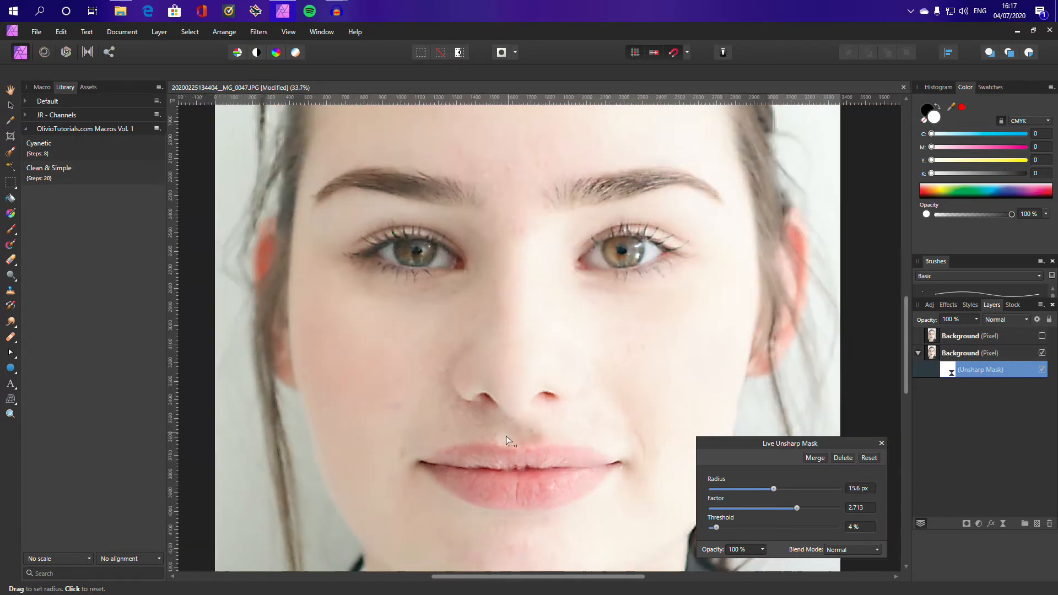
# - Raise the Unsharp Mask factor to 3.026, close the filter's settings and inspect the face up close
pyautogui.scroll(-3, 506, 435)
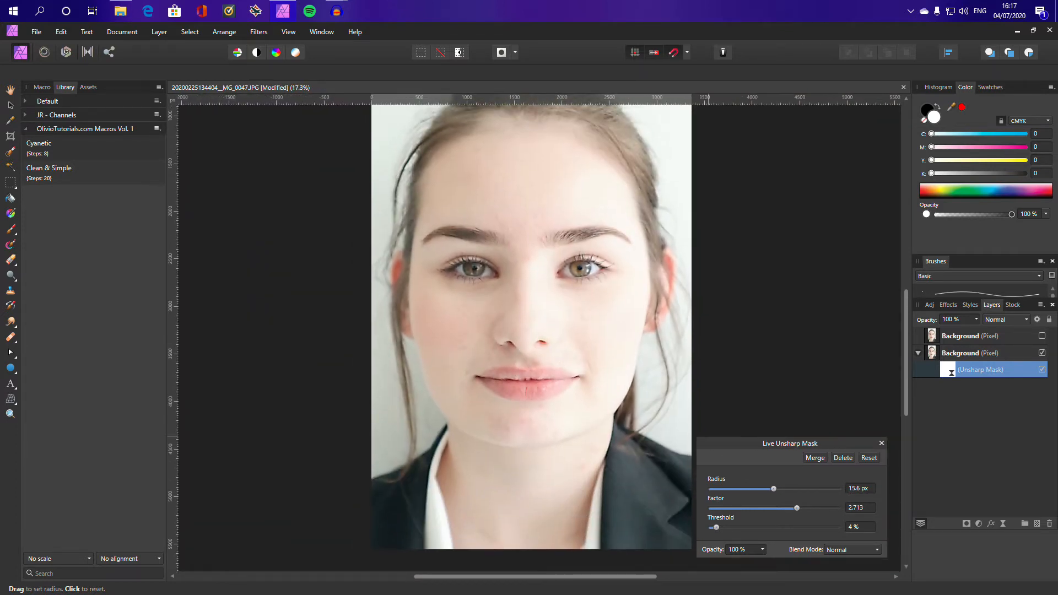
pyautogui.moveTo(796, 509)
pyautogui.mouseDown()
pyautogui.moveTo(824, 508)
pyautogui.moveTo(794, 508)
pyautogui.moveTo(807, 508)
pyautogui.mouseUp()
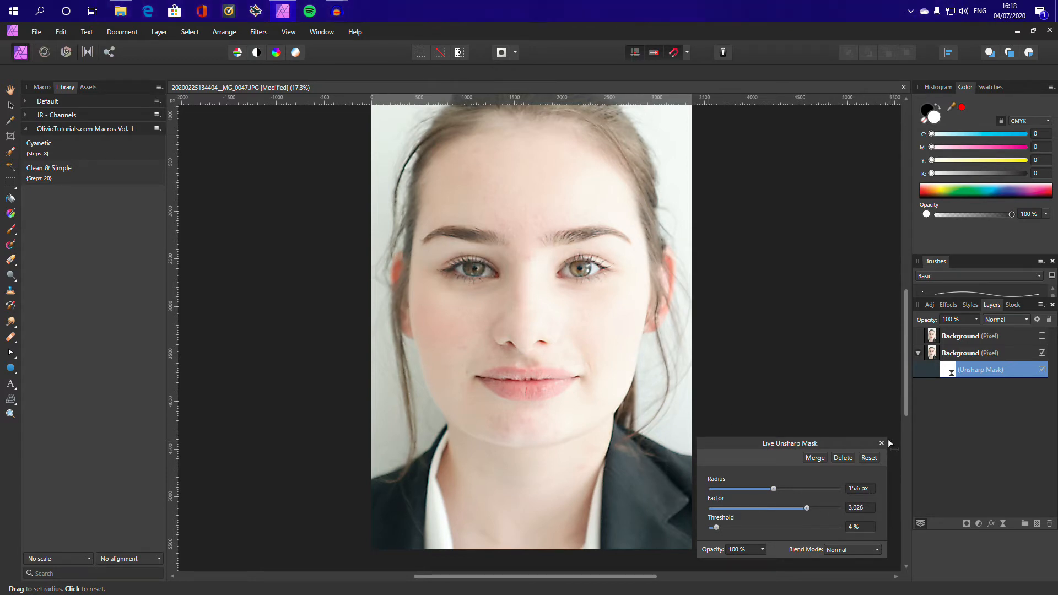
pyautogui.press('h')
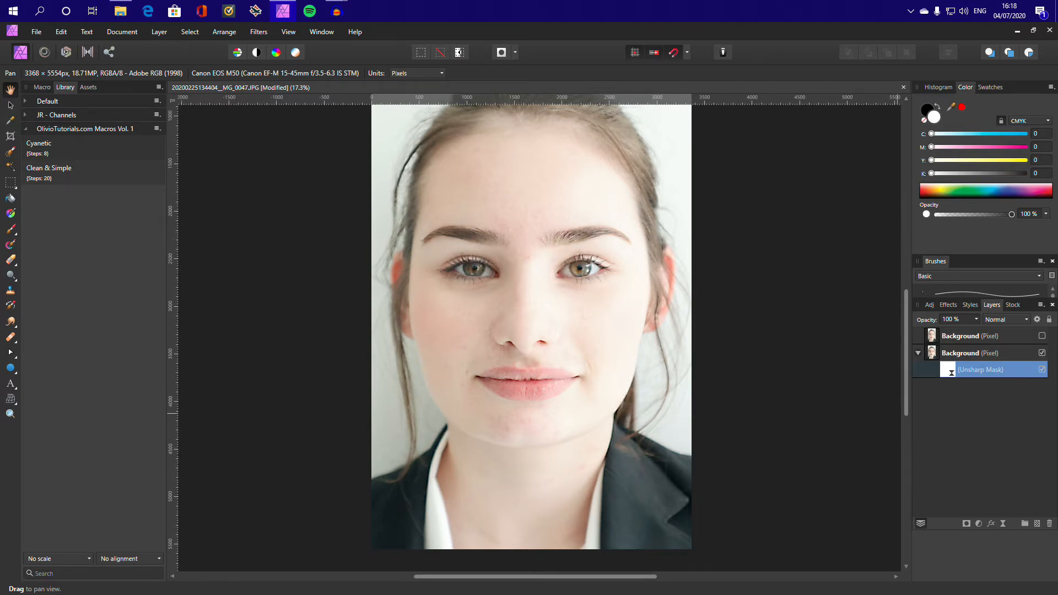
pyautogui.scroll(3, 579, 303)
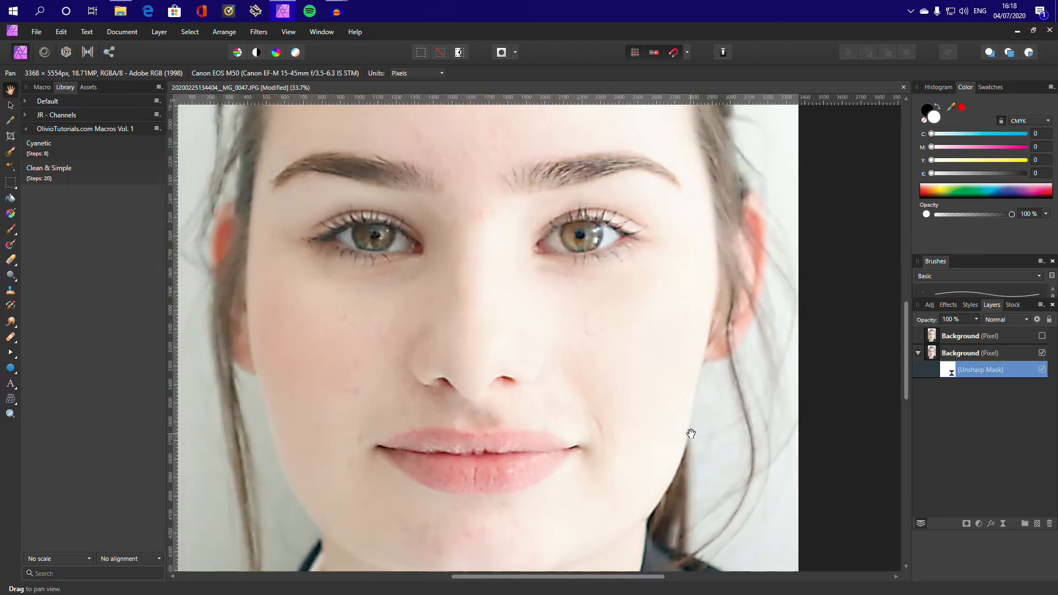
pyautogui.scroll(1, 499, 359)
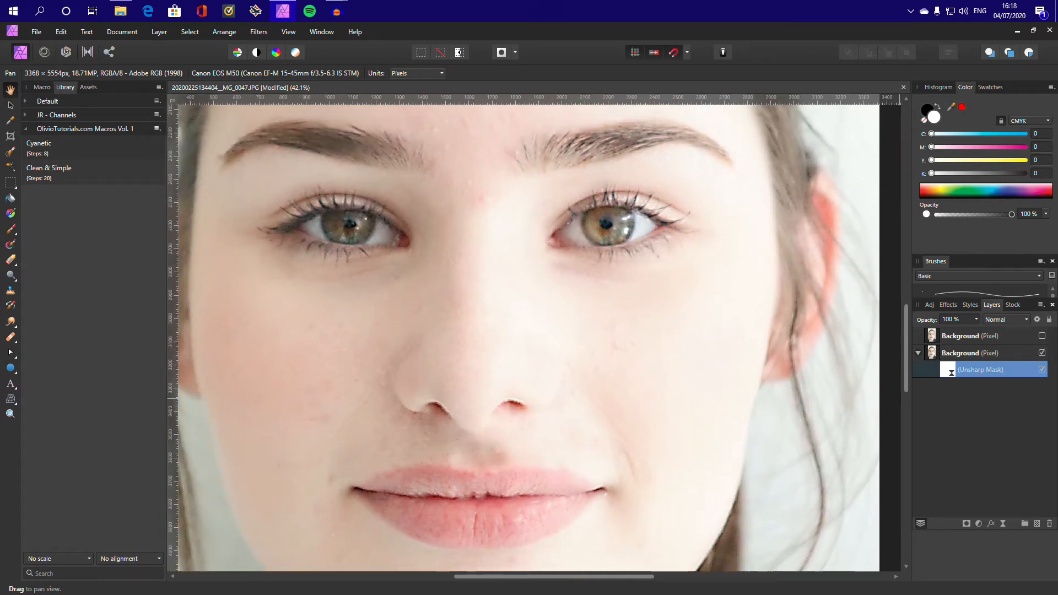
# - Lower the Unsharp Mask filter's opacity to 47 % and compare the result with the upper Background layer
pyautogui.click(970, 353)
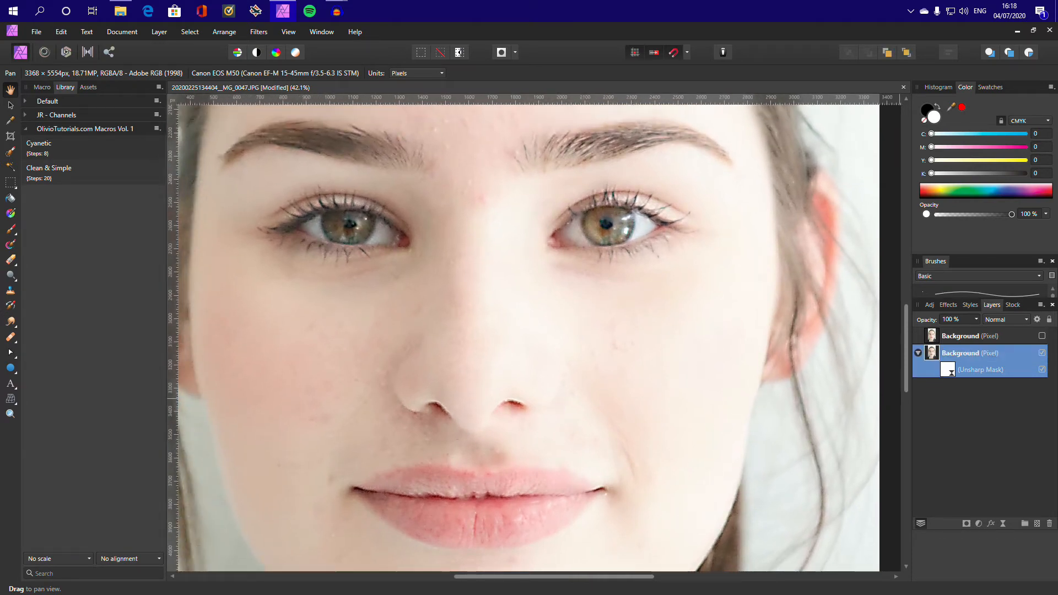
pyautogui.click(981, 369)
pyautogui.click(976, 319)
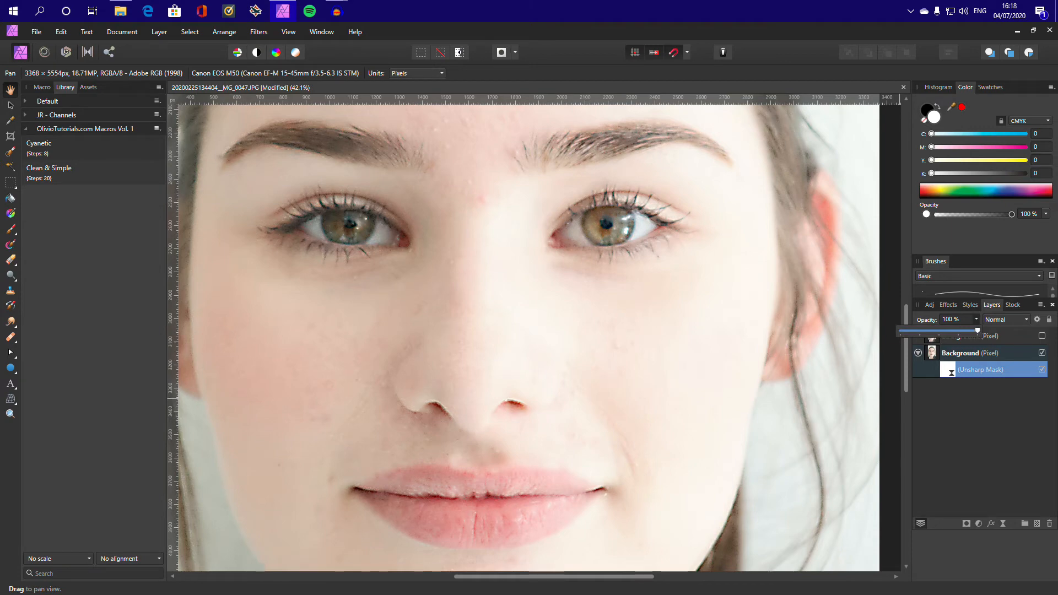
pyautogui.moveTo(978, 331); pyautogui.dragTo(928, 331)
pyautogui.scroll(-3, 614, 378)
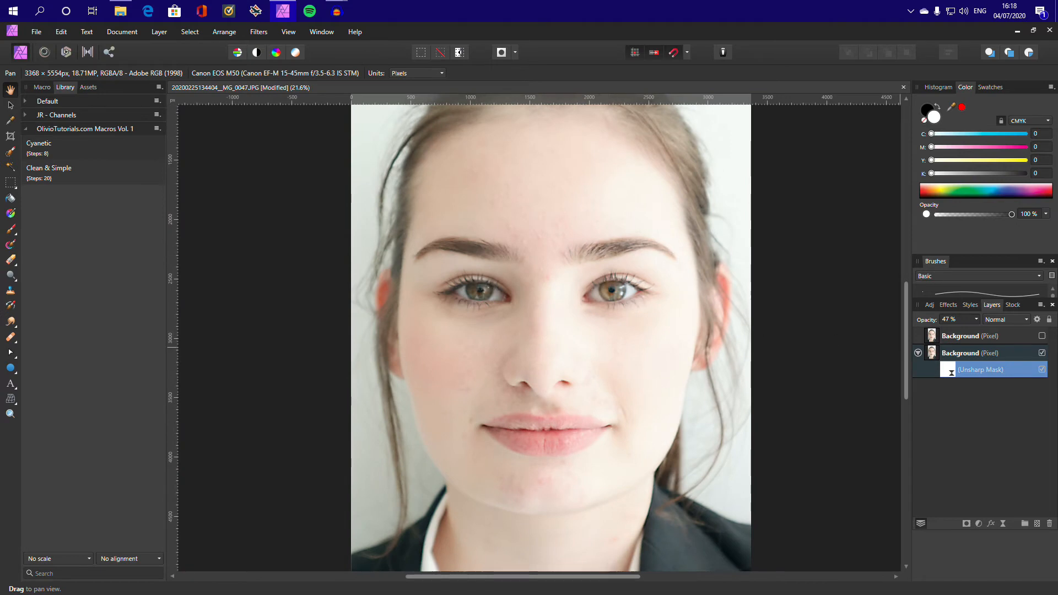
pyautogui.click(1042, 335)
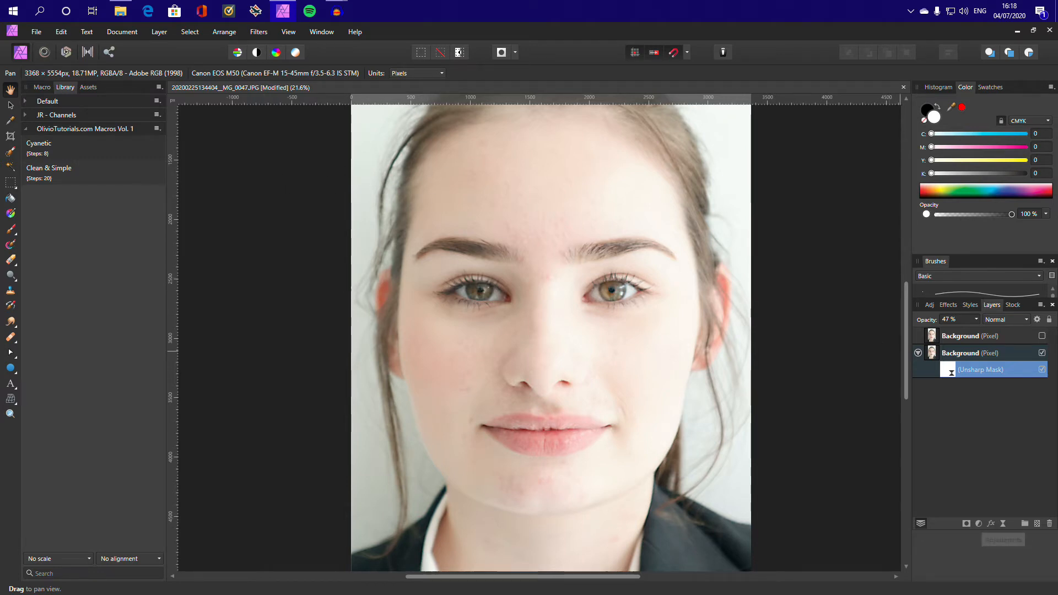
# - Add a Color Balance adjustment with midtones at 47 % Cyan / Red, -25 % Magenta / Green and -20 % Yellow / Blue
pyautogui.click(979, 523)
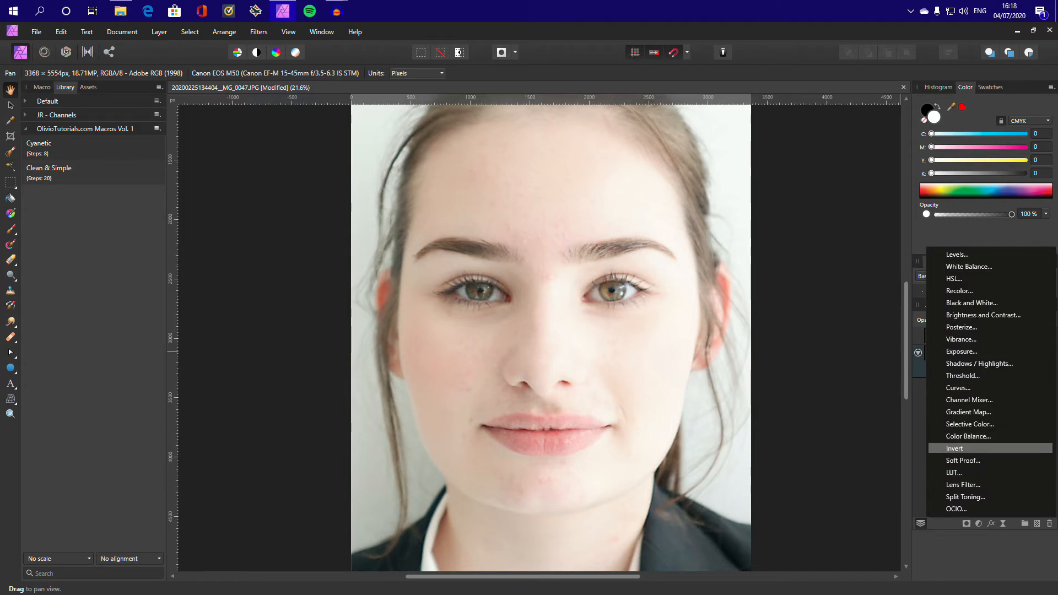
pyautogui.click(969, 436)
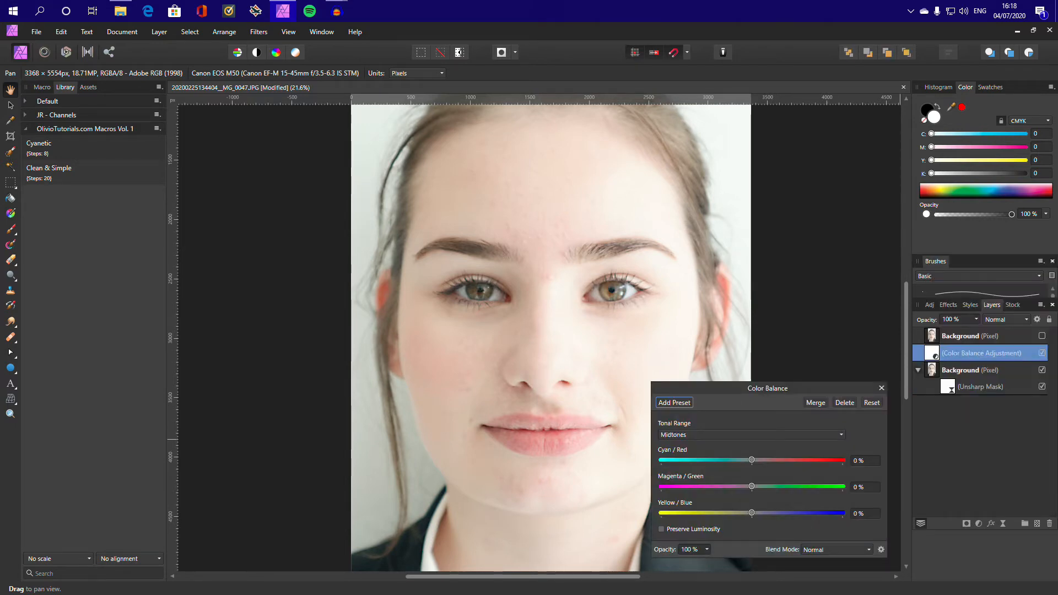
pyautogui.moveTo(751, 460); pyautogui.dragTo(794, 460)
pyautogui.moveTo(751, 486); pyautogui.dragTo(735, 512)
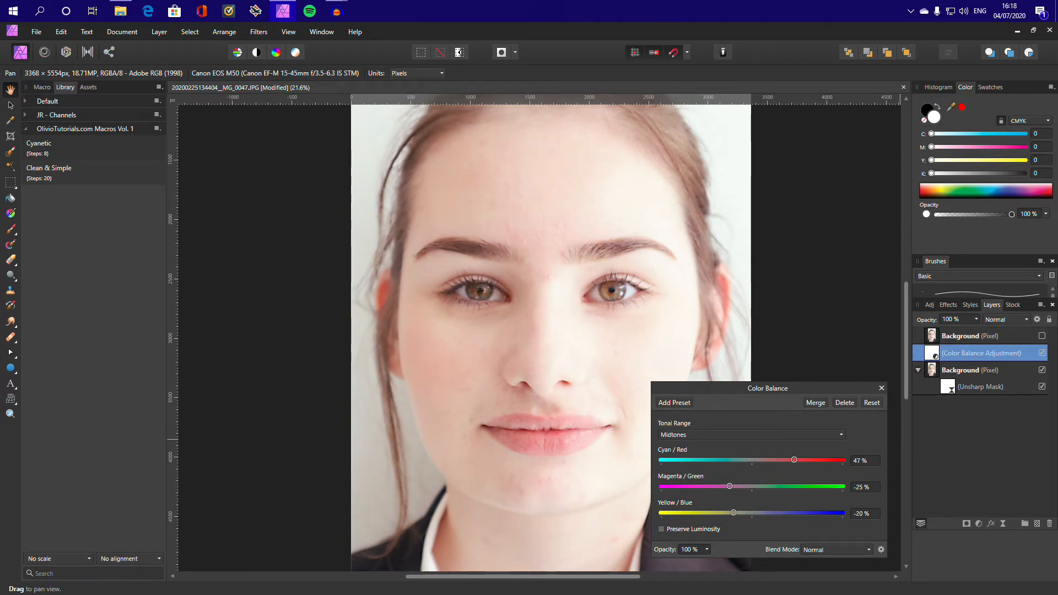
pyautogui.click(882, 388)
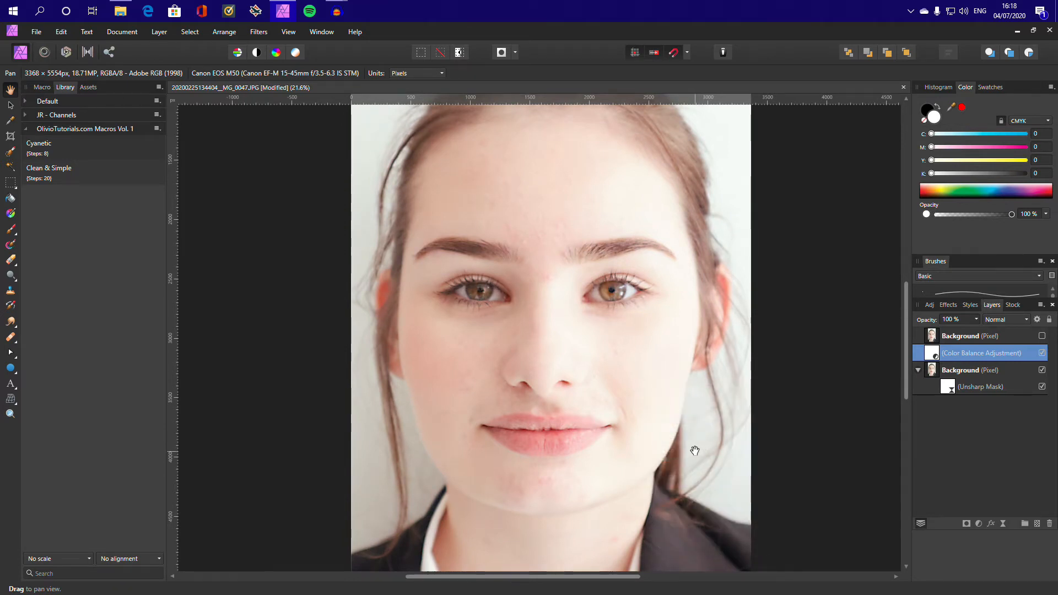
# - Add a Curves adjustment and pull one highlight point and one shadow point below the diagonal to darken the portrait
pyautogui.scroll(-1, 695, 449)
pyautogui.moveTo(533, 291)
pyautogui.mouseDown()
pyautogui.moveTo(544, 253)
pyautogui.moveTo(547, 294)
pyautogui.mouseUp()
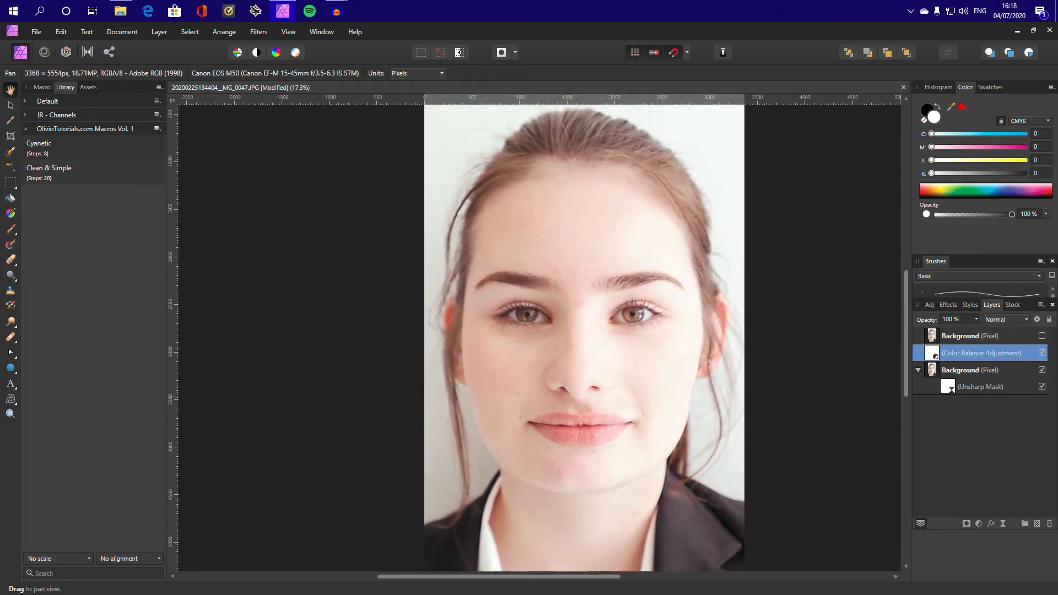
pyautogui.click(979, 523)
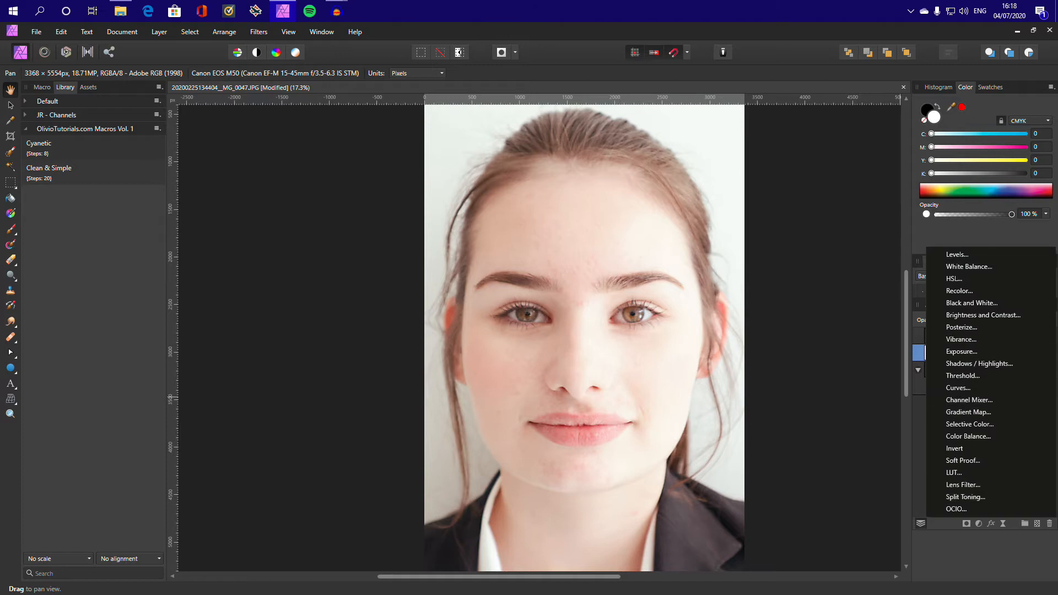
pyautogui.click(959, 387)
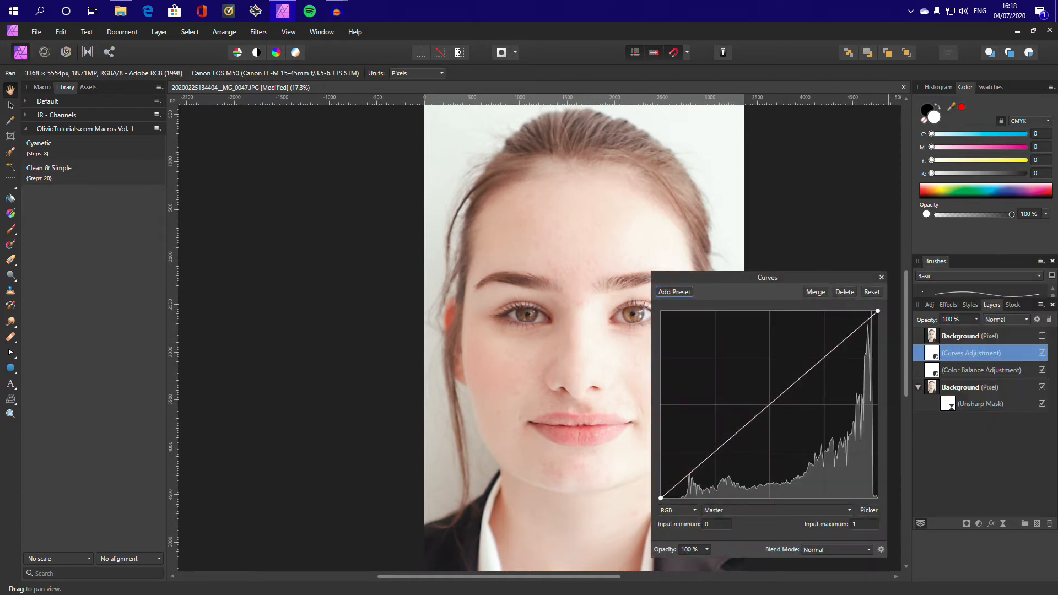
pyautogui.moveTo(816, 364)
pyautogui.mouseDown()
pyautogui.moveTo(810, 350)
pyautogui.moveTo(827, 372)
pyautogui.mouseUp()
pyautogui.moveTo(740, 449); pyautogui.dragTo(737, 448)
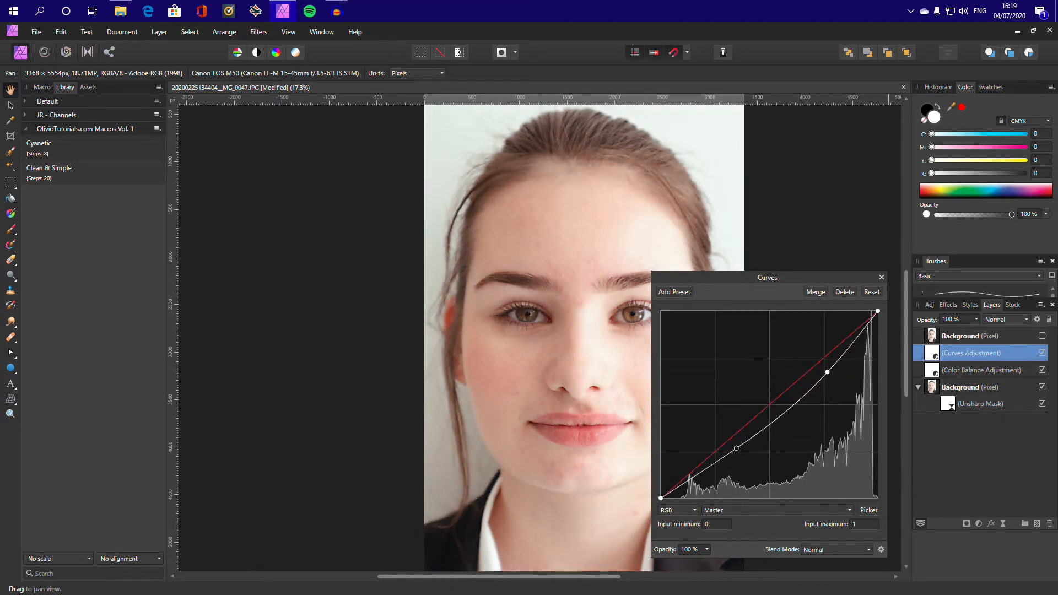
pyautogui.click(882, 277)
pyautogui.scroll(-1, 751, 344)
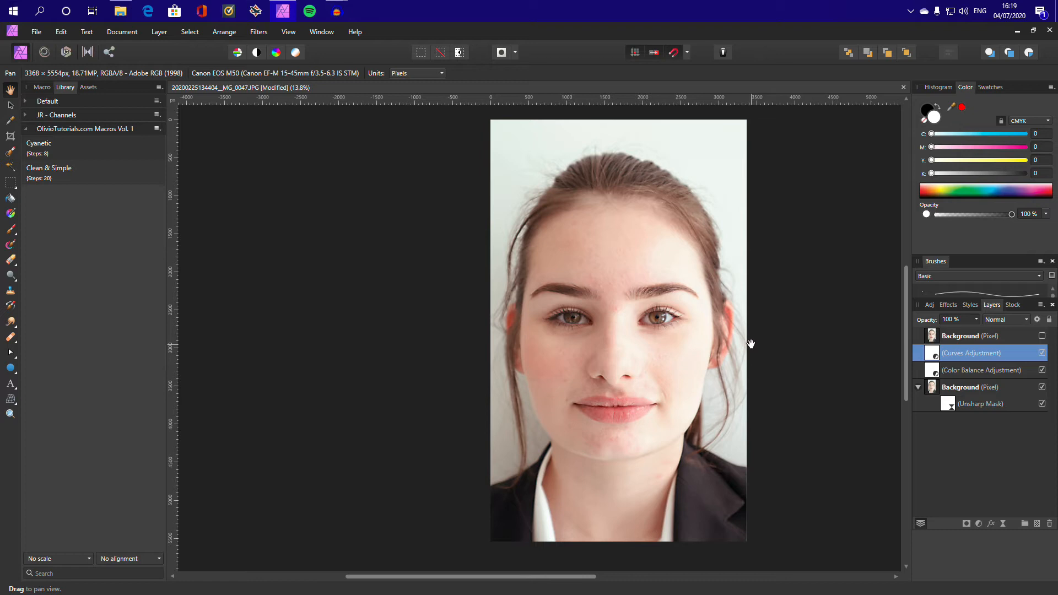
# - Delete the Curves and Color Balance adjustments and the Unsharp Mask filter, keeping only the two Background layers
pyautogui.press('Delete')
pyautogui.press('Delete')
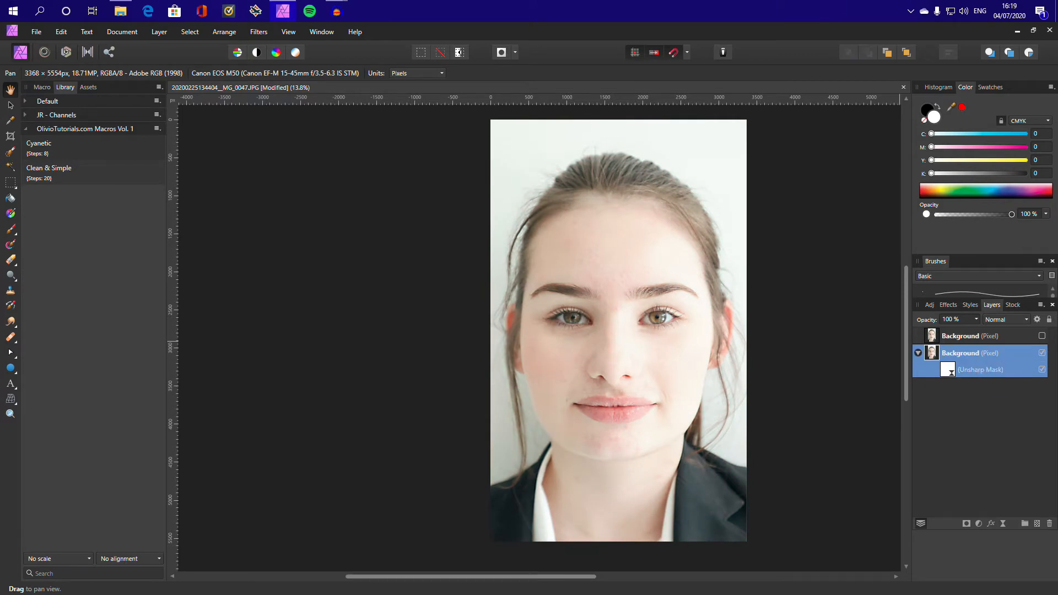
pyautogui.press('Delete')
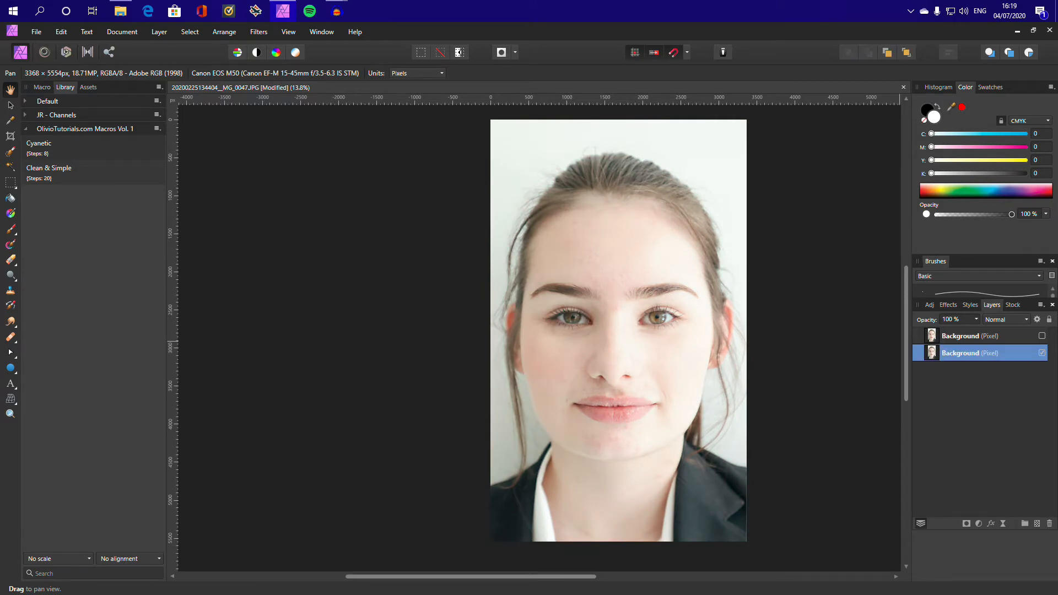
# - Add a live High Pass filter to the lower Background layer, trying its radius at 100 px and 12.2 px
pyautogui.click(991, 523)
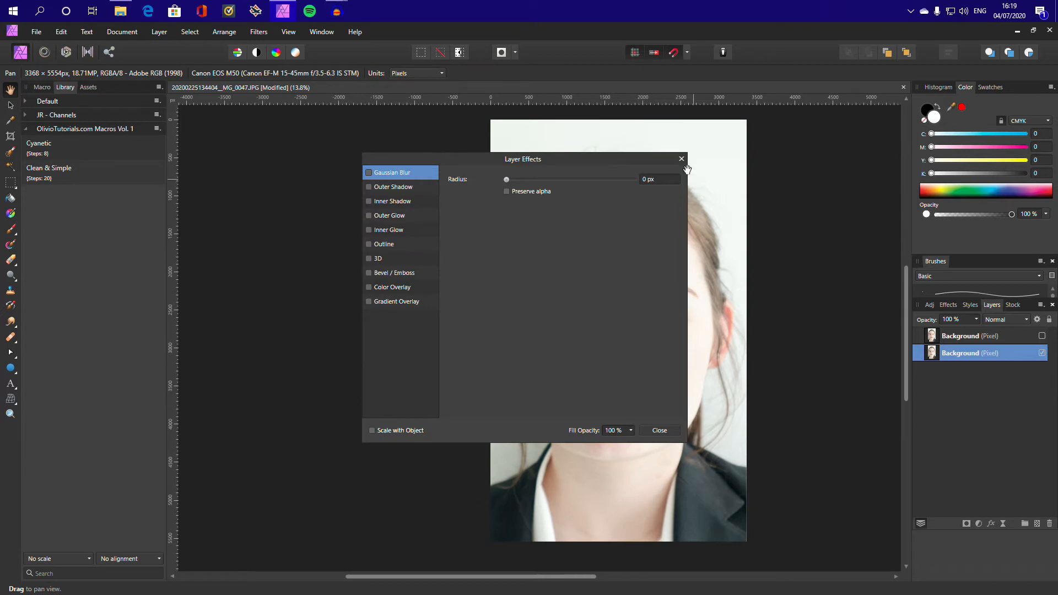
pyautogui.click(682, 158)
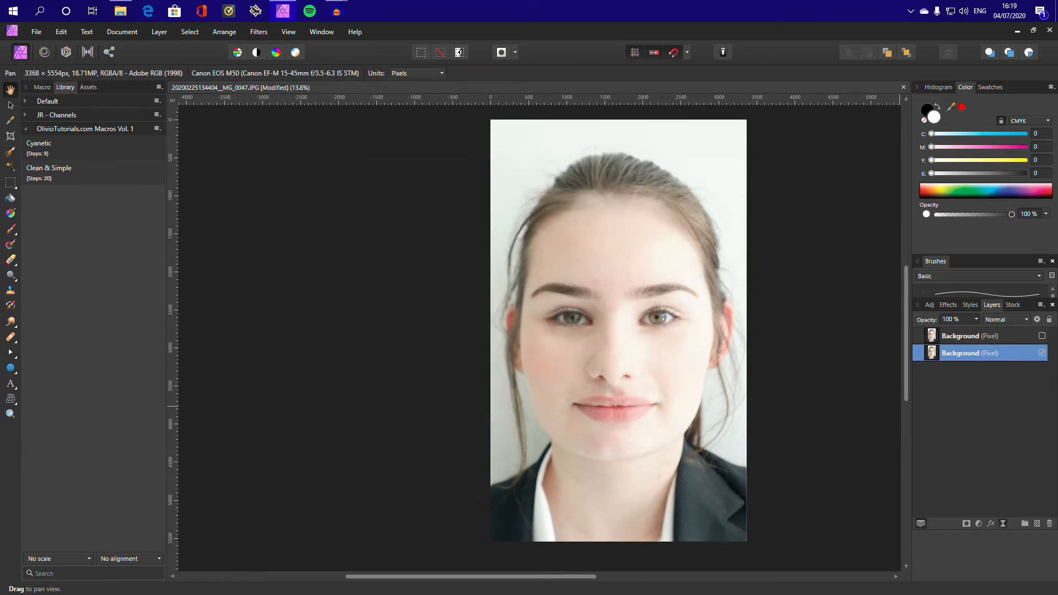
pyautogui.click(1003, 523)
pyautogui.click(970, 275)
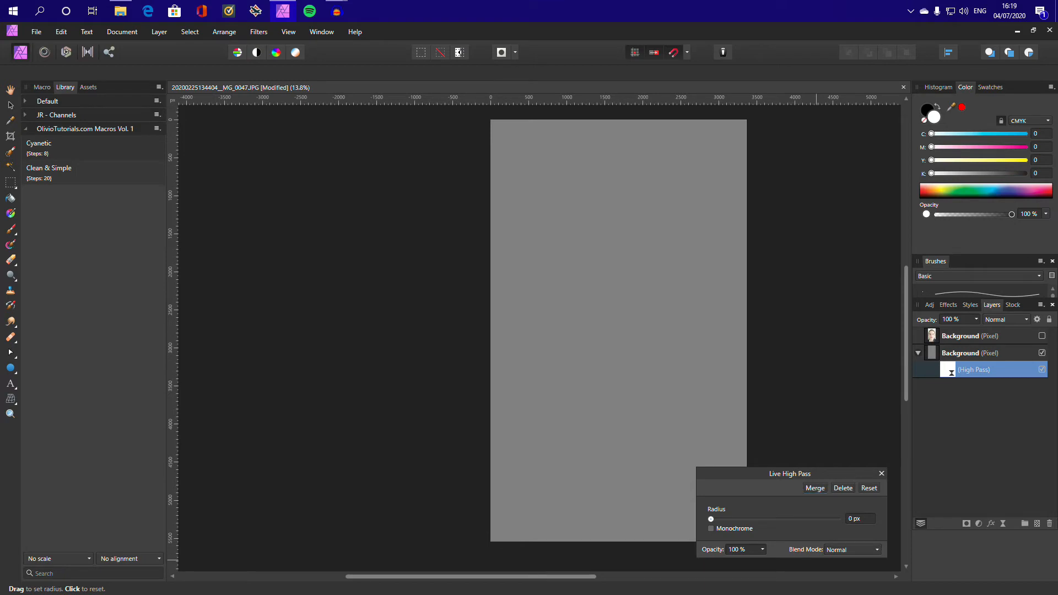
pyautogui.moveTo(711, 519); pyautogui.dragTo(837, 520)
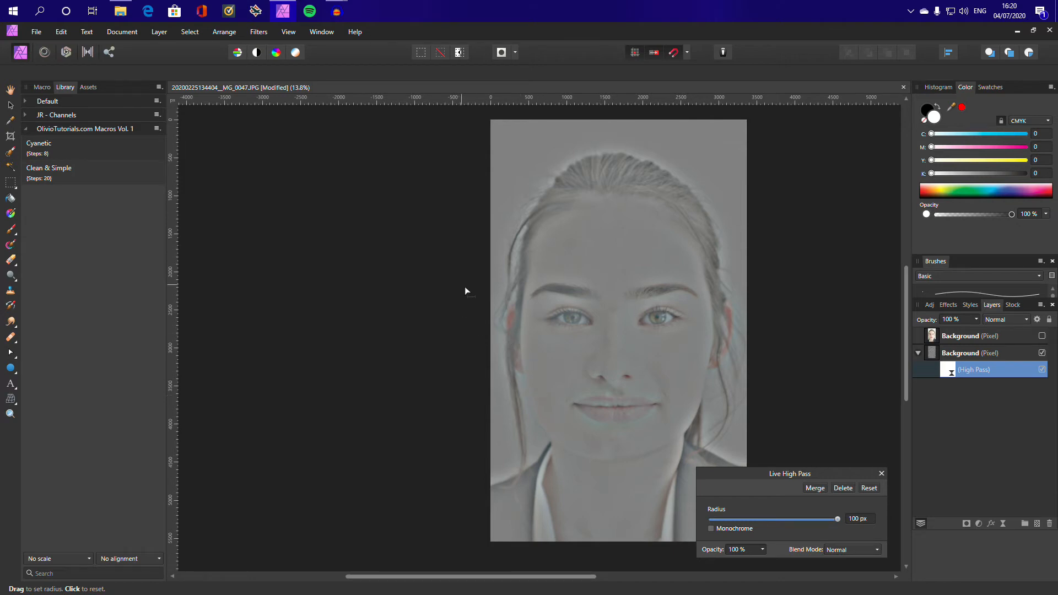
pyautogui.moveTo(838, 520); pyautogui.dragTo(769, 519)
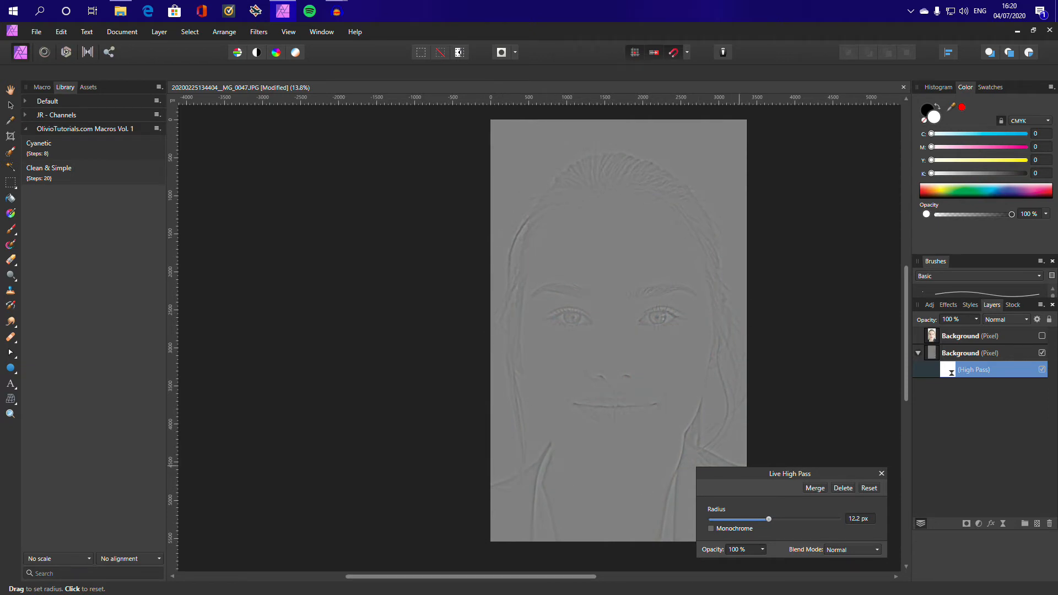
# - Lower the High Pass radius further, turn on Monochrome and close the filter's settings
pyautogui.moveTo(769, 519)
pyautogui.mouseDown()
pyautogui.moveTo(725, 519)
pyautogui.moveTo(751, 519)
pyautogui.mouseUp()
pyautogui.click(711, 528)
pyautogui.click(882, 473)
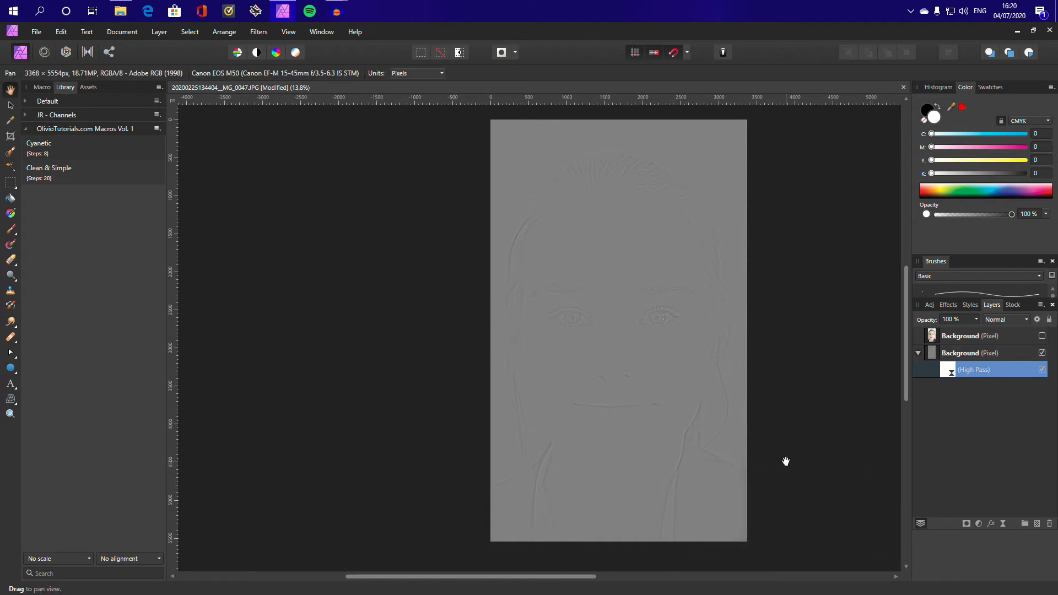
# - Move the Background layer with the High Pass filter to the top of the stack and set the filter's blend mode to Overlay
pyautogui.click(969, 353)
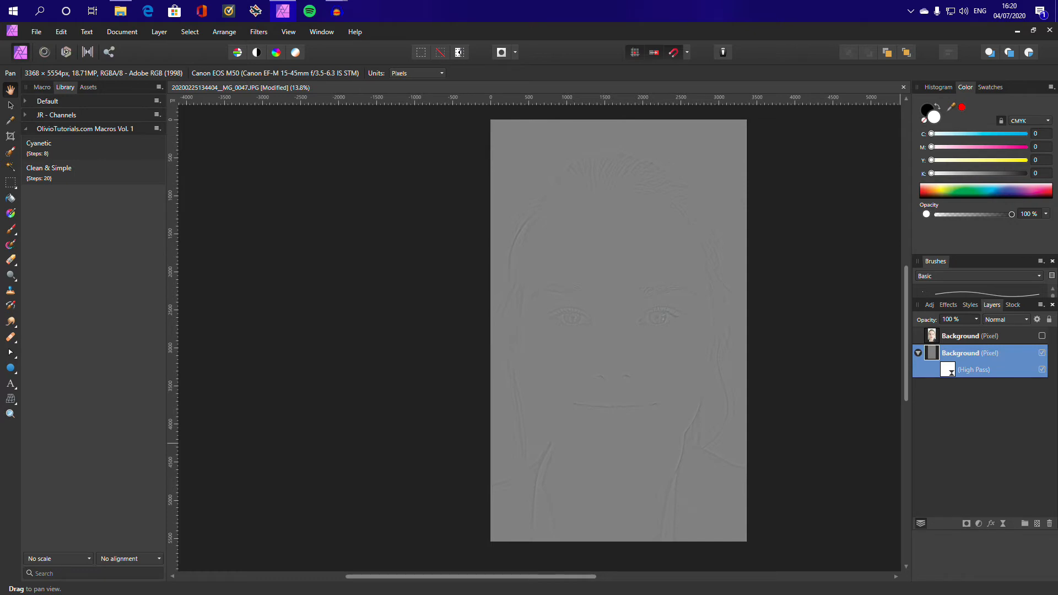
pyautogui.click(970, 371)
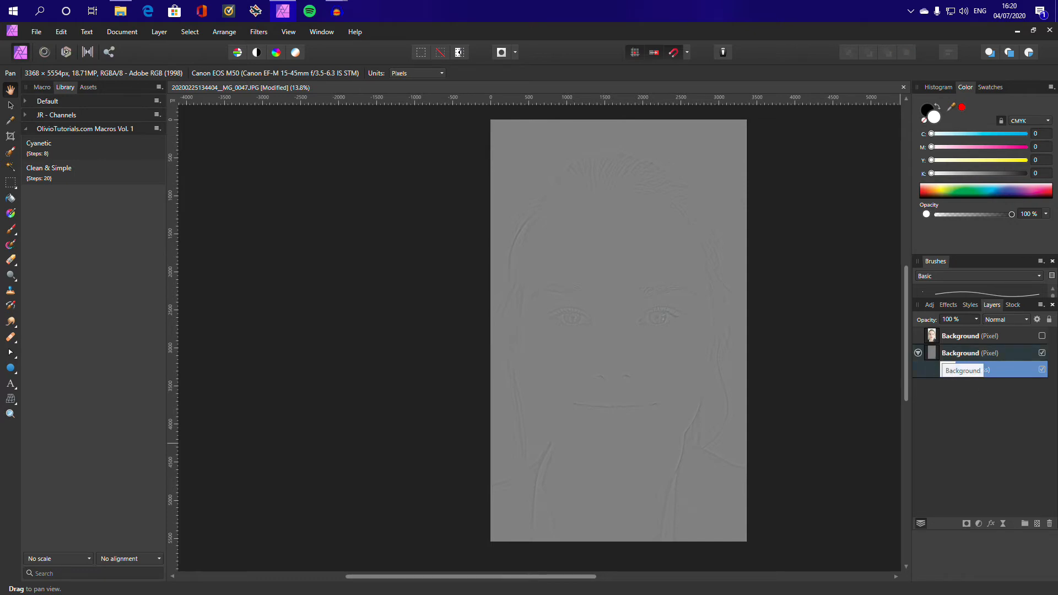
pyautogui.moveTo(965, 353); pyautogui.dragTo(965, 331)
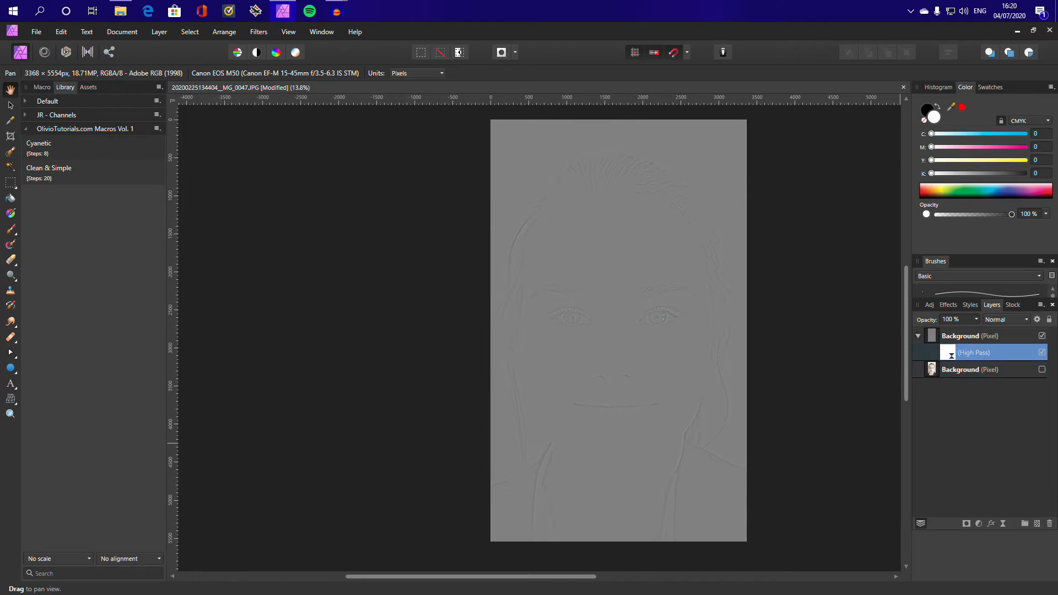
pyautogui.click(1005, 320)
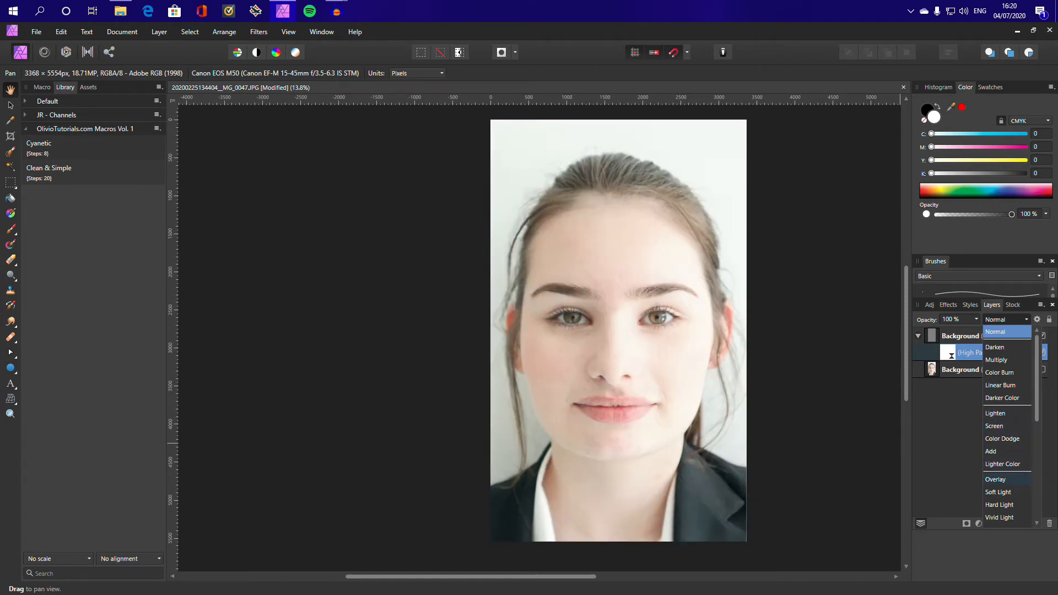
pyautogui.click(995, 479)
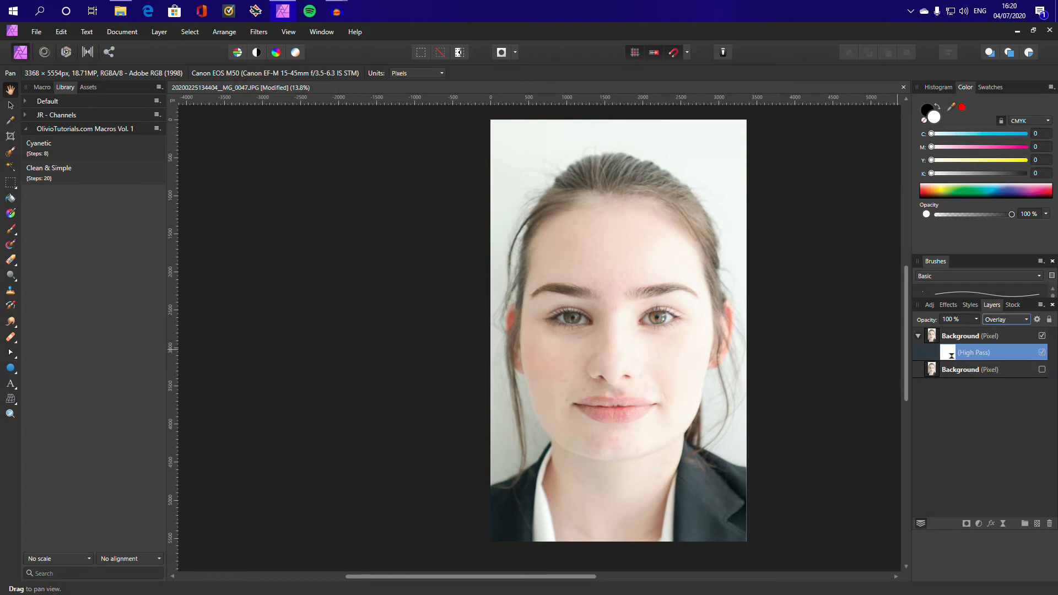
# - Move the unfiltered Background layer back above the High Pass one and compare the two up close around the eyes
pyautogui.click(997, 369)
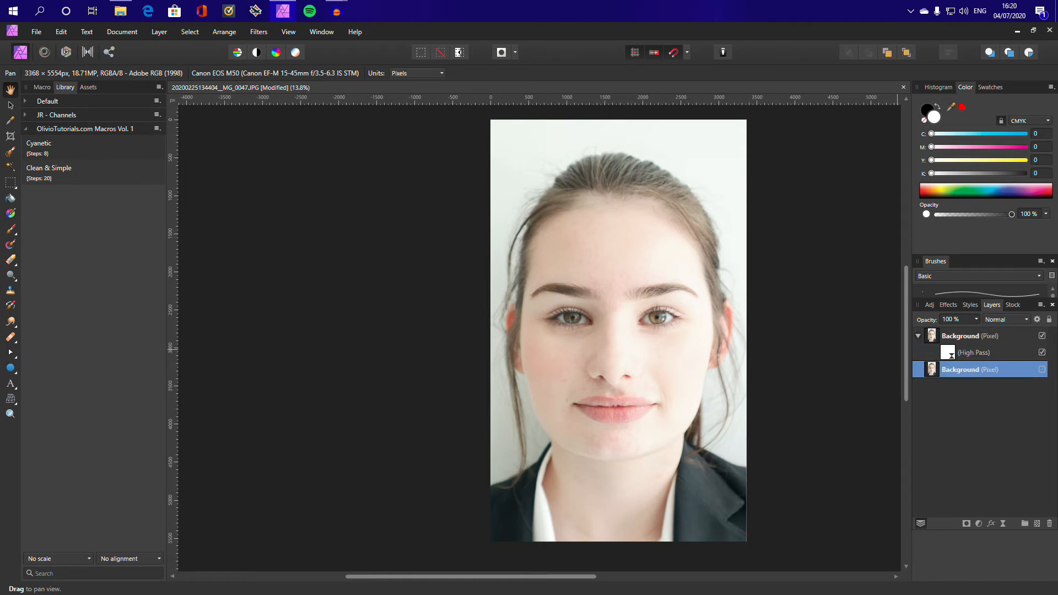
pyautogui.click(992, 336)
pyautogui.moveTo(995, 370); pyautogui.dragTo(995, 330)
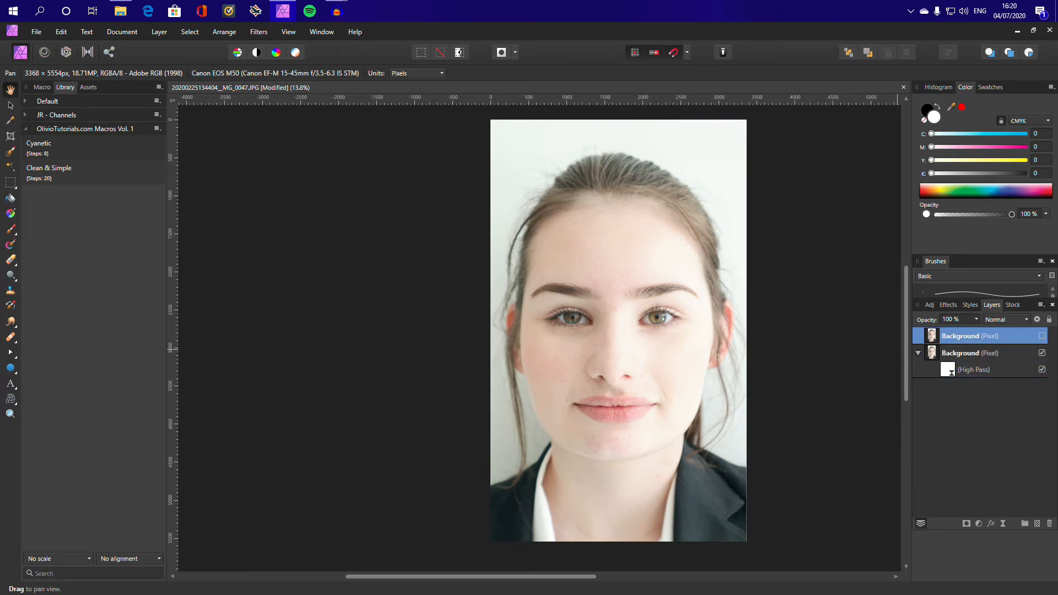
pyautogui.keyDown('ctrl'); pyautogui.scroll(3, 653, 372); pyautogui.keyUp('ctrl')
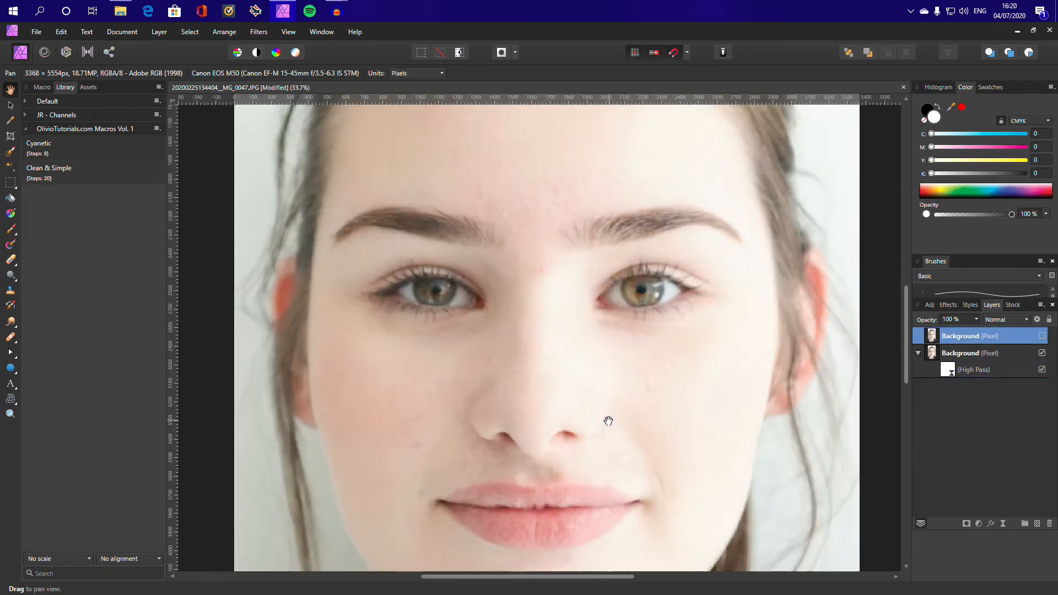
pyautogui.keyDown('ctrl'); pyautogui.scroll(4, 609, 421); pyautogui.keyUp('ctrl')
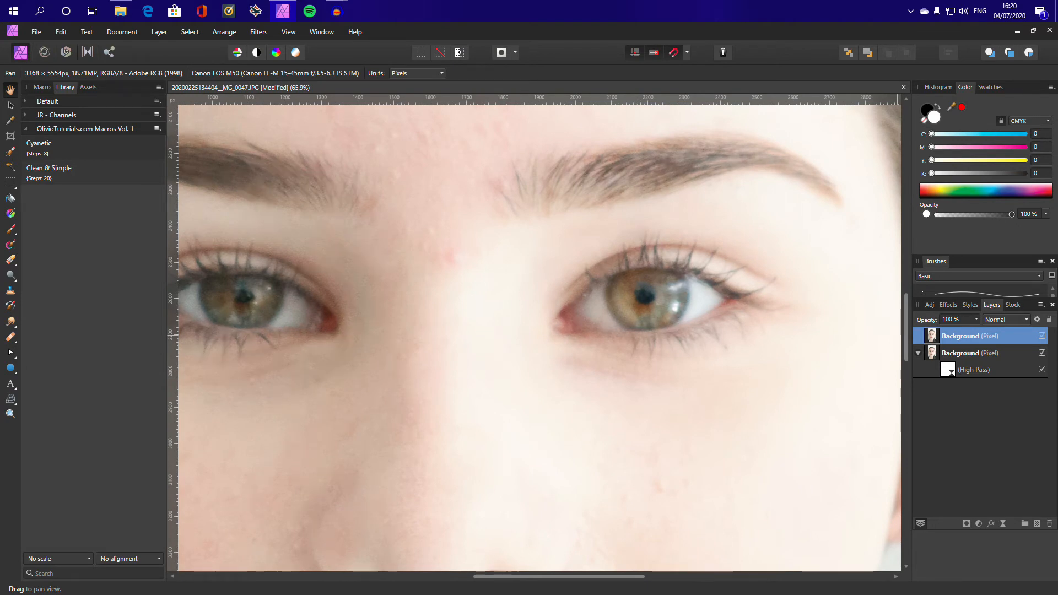
# - Reopen the High Pass filter's settings, try a radius of 36.7 px, and lower it to 14.5 px
pyautogui.keyDown('ctrl'); pyautogui.scroll(-4, 716, 328); pyautogui.keyUp('ctrl')
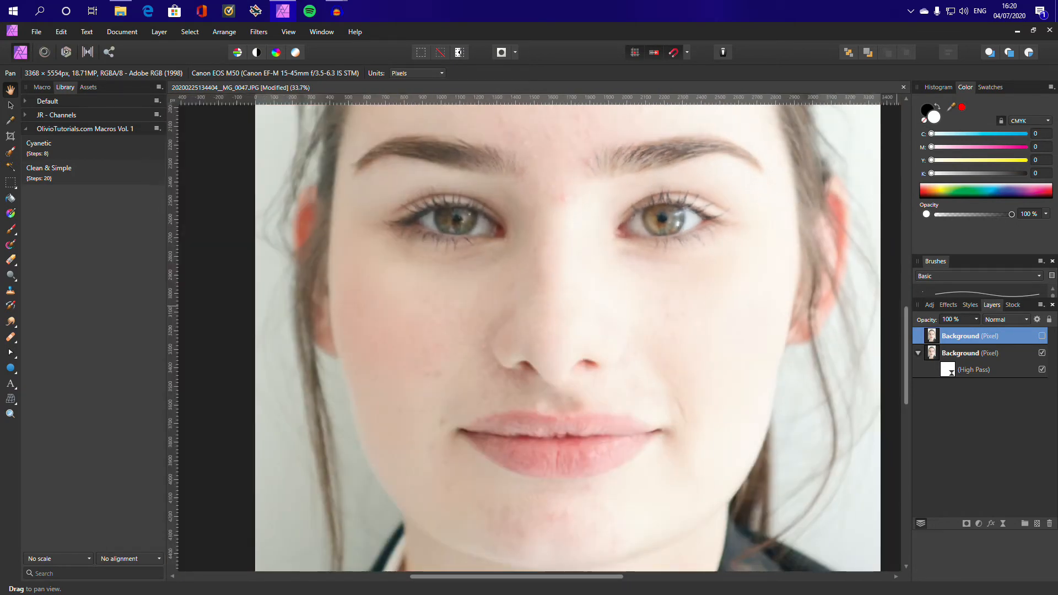
pyautogui.click(969, 352)
pyautogui.doubleClick(947, 369)
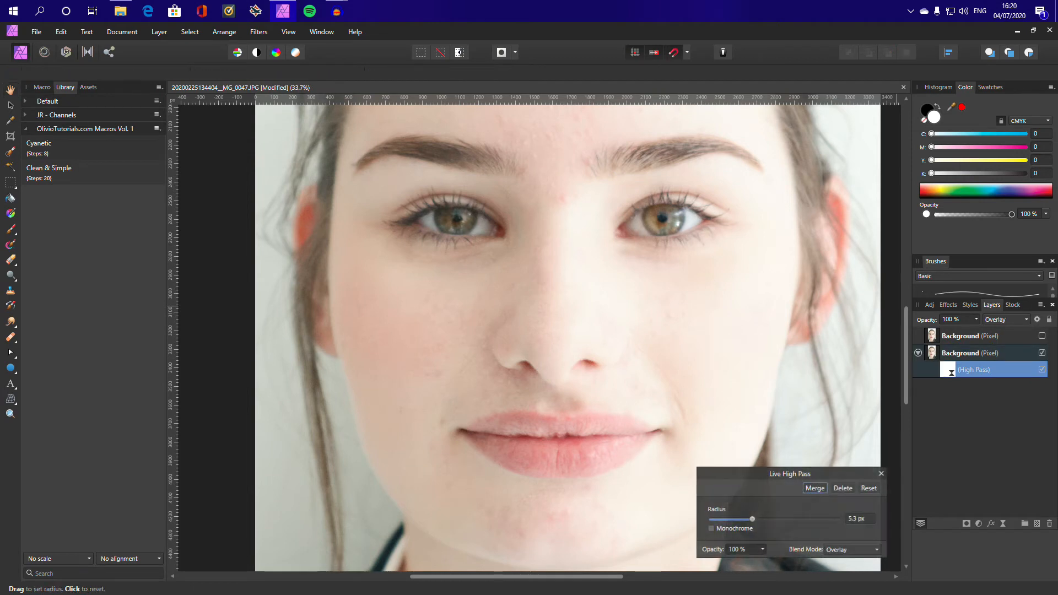
pyautogui.moveTo(752, 519); pyautogui.dragTo(804, 519)
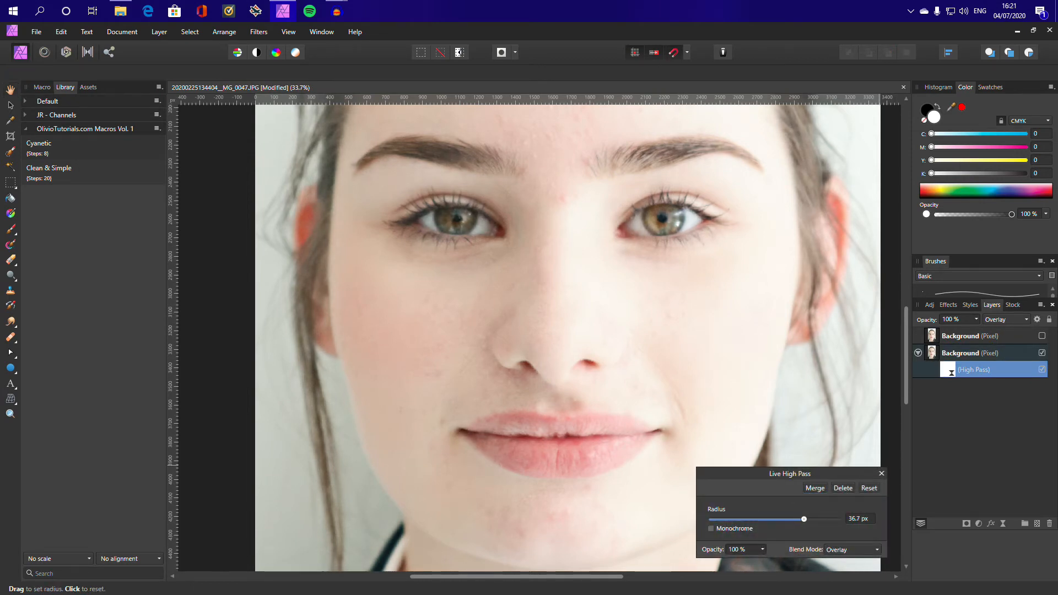
pyautogui.keyDown('ctrl'); pyautogui.scroll(-4, 604, 437); pyautogui.keyUp('ctrl')
pyautogui.moveTo(604, 437); pyautogui.dragTo(609, 396)
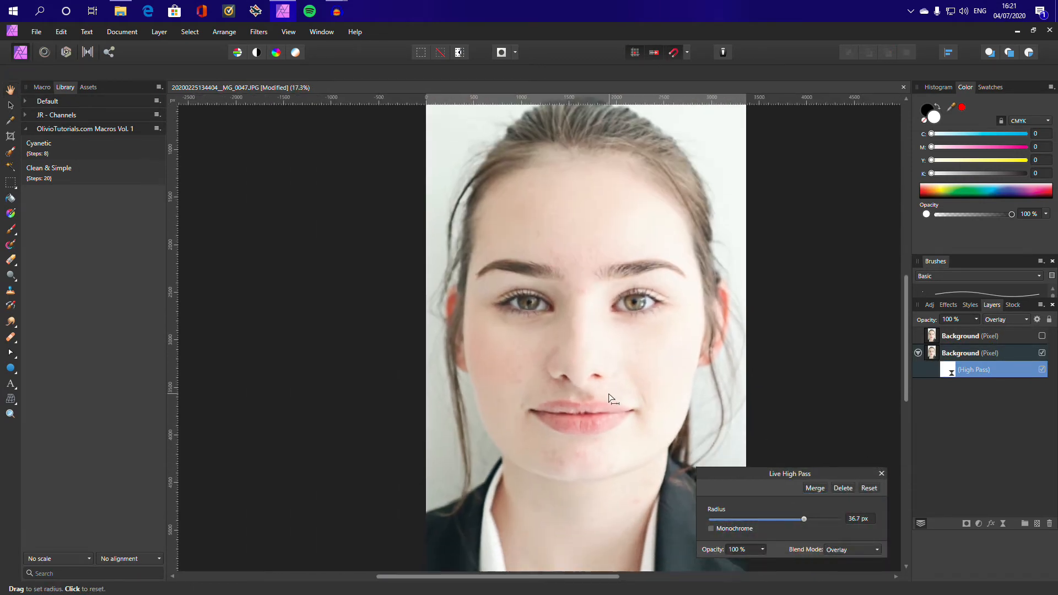
pyautogui.moveTo(804, 519); pyautogui.dragTo(772, 519)
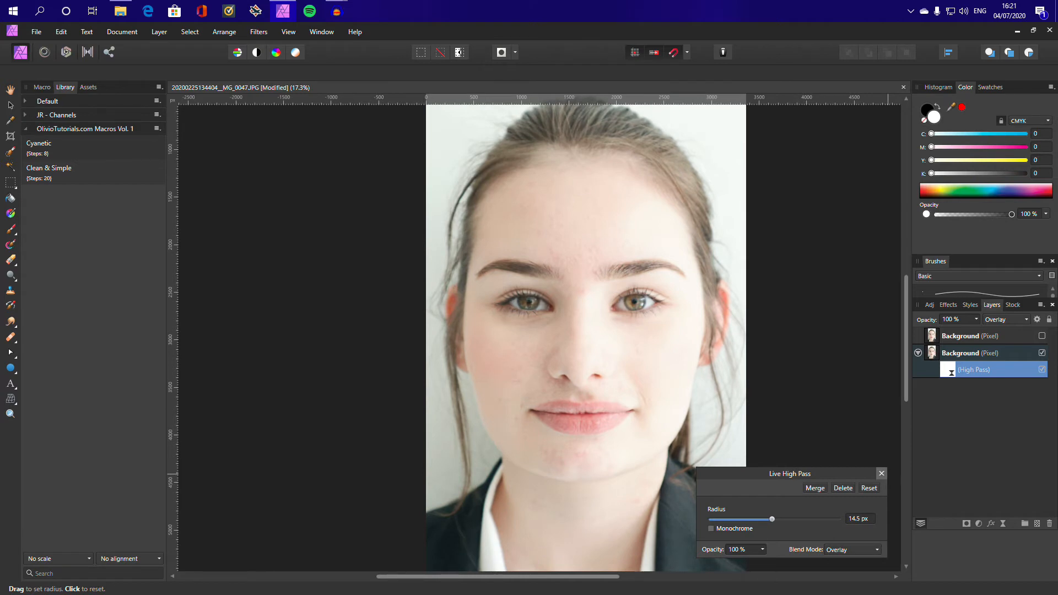
pyautogui.click(882, 474)
pyautogui.scroll(-1, 682, 439)
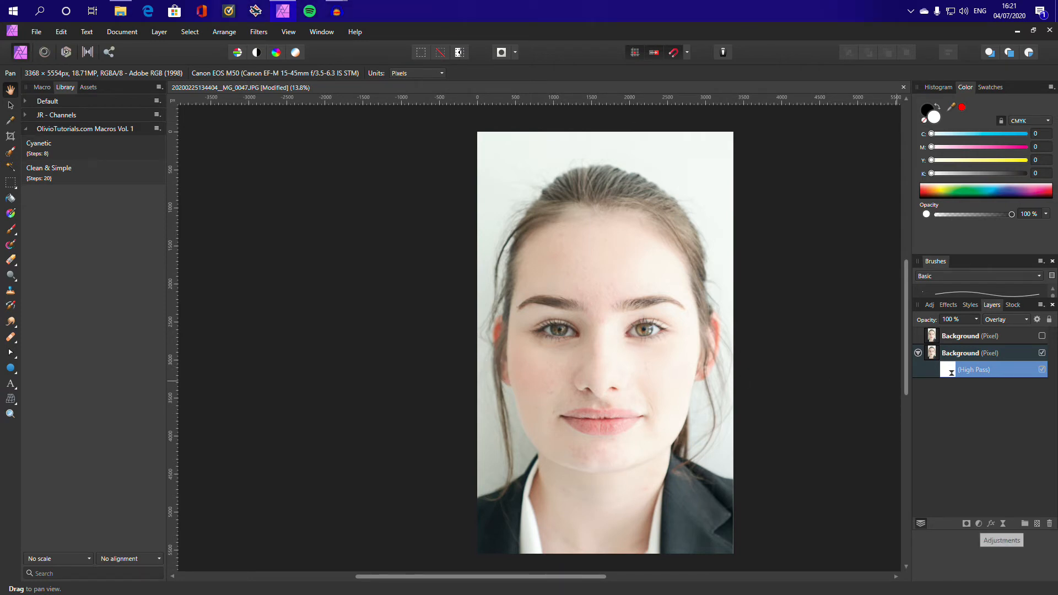
# - Add a Split Toning adjustment with highlights hue 201.8° at 84% saturation and shadows hue 24.8° at 58% saturation
pyautogui.click(979, 524)
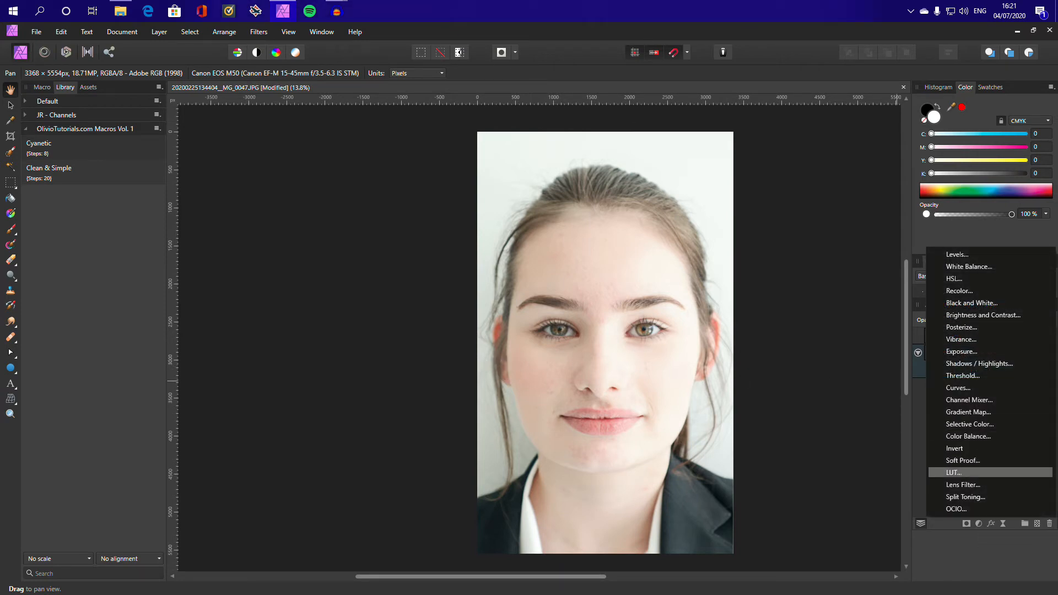
pyautogui.click(966, 497)
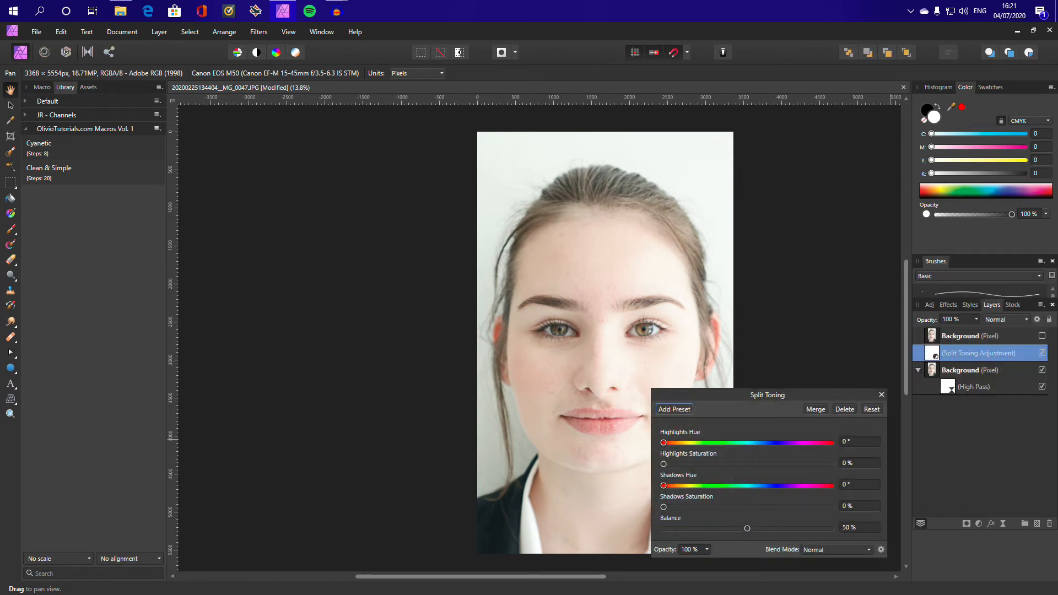
pyautogui.moveTo(663, 443); pyautogui.dragTo(765, 443)
pyautogui.moveTo(663, 464); pyautogui.dragTo(804, 464)
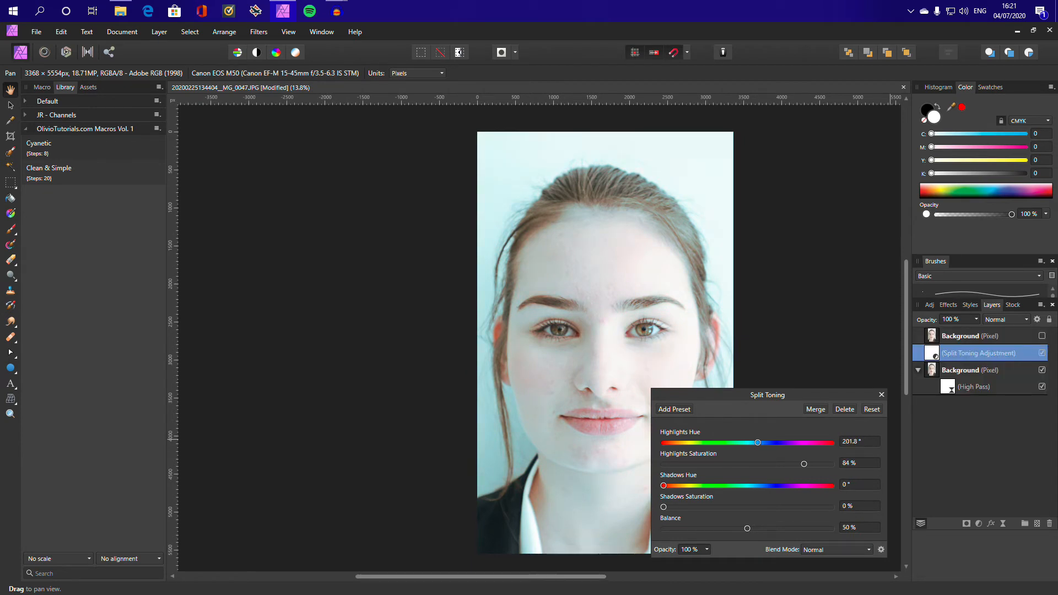
pyautogui.moveTo(664, 485); pyautogui.dragTo(722, 485)
pyautogui.moveTo(663, 507); pyautogui.dragTo(675, 485)
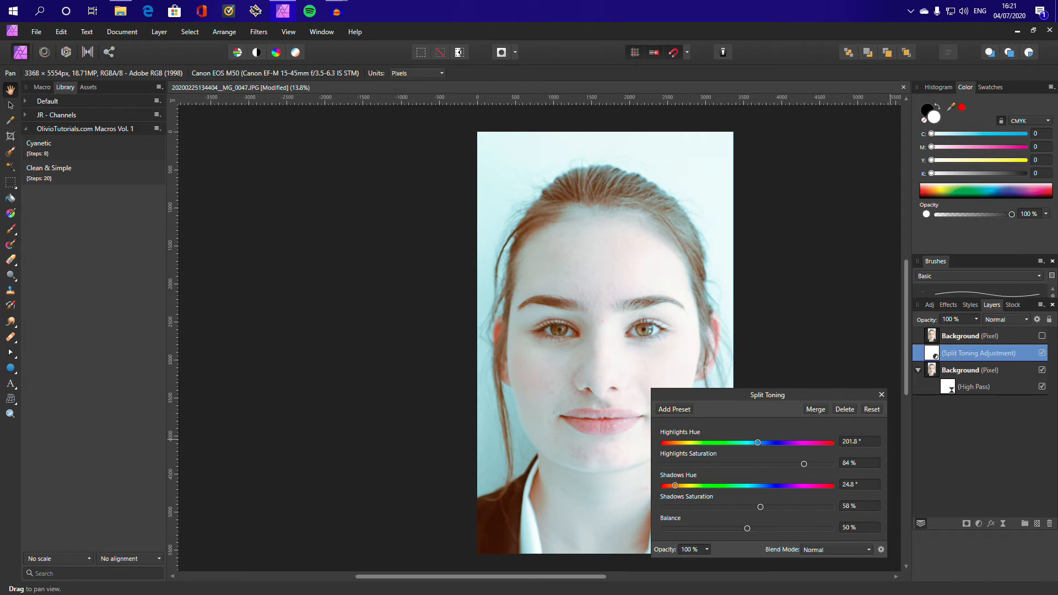
pyautogui.click(882, 394)
pyautogui.scroll(-1, 702, 445)
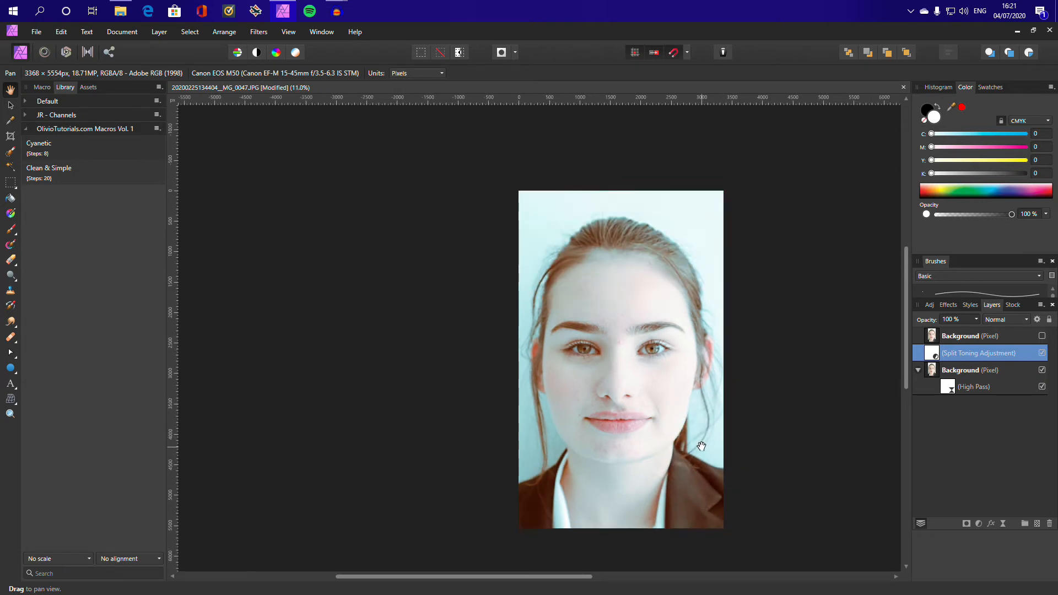
pyautogui.scroll(1, 595, 394)
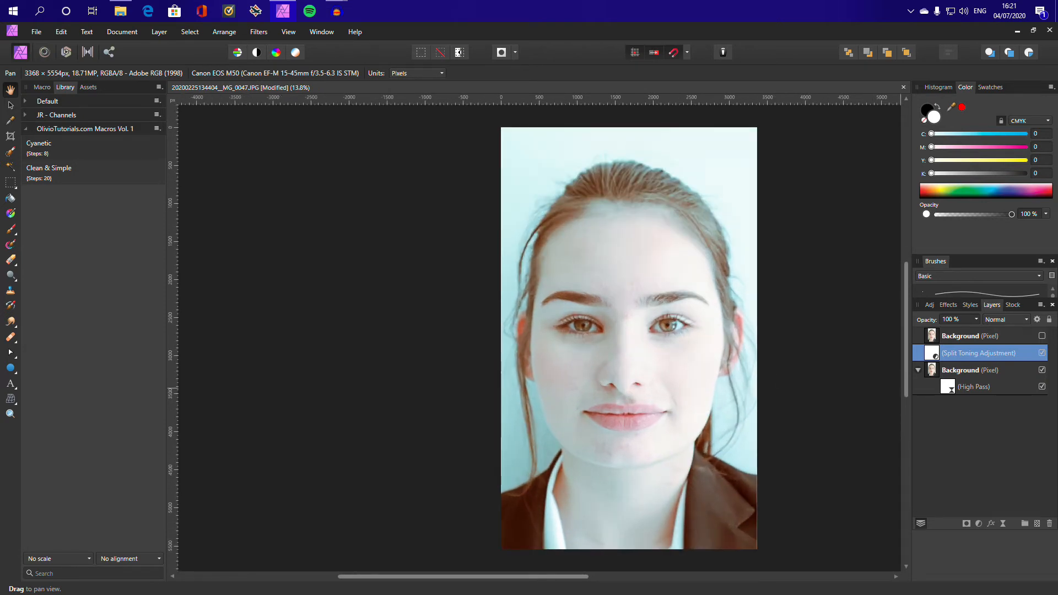
# - Add a Curves adjustment above the split toning and pull the curve down in the highlights and midtones
pyautogui.click(978, 523)
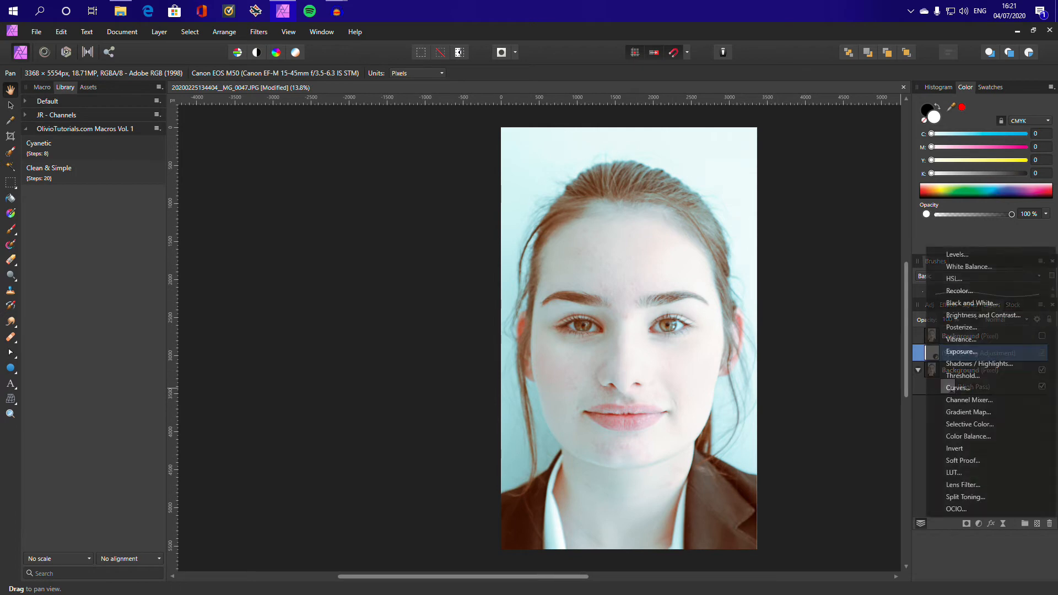
pyautogui.click(957, 388)
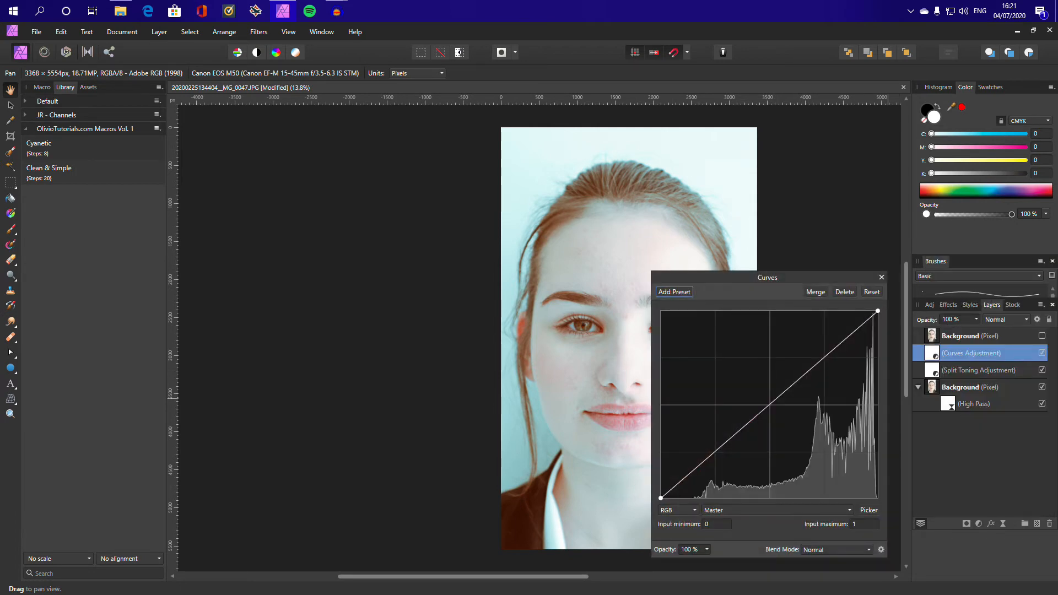
pyautogui.moveTo(826, 356); pyautogui.dragTo(826, 370)
pyautogui.moveTo(768, 422)
pyautogui.mouseDown()
pyautogui.moveTo(768, 411)
pyautogui.moveTo(769, 430)
pyautogui.mouseUp()
pyautogui.click(881, 277)
pyautogui.moveTo(730, 352)
pyautogui.mouseDown()
pyautogui.moveTo(726, 327)
pyautogui.moveTo(750, 337)
pyautogui.moveTo(746, 352)
pyautogui.mouseUp()
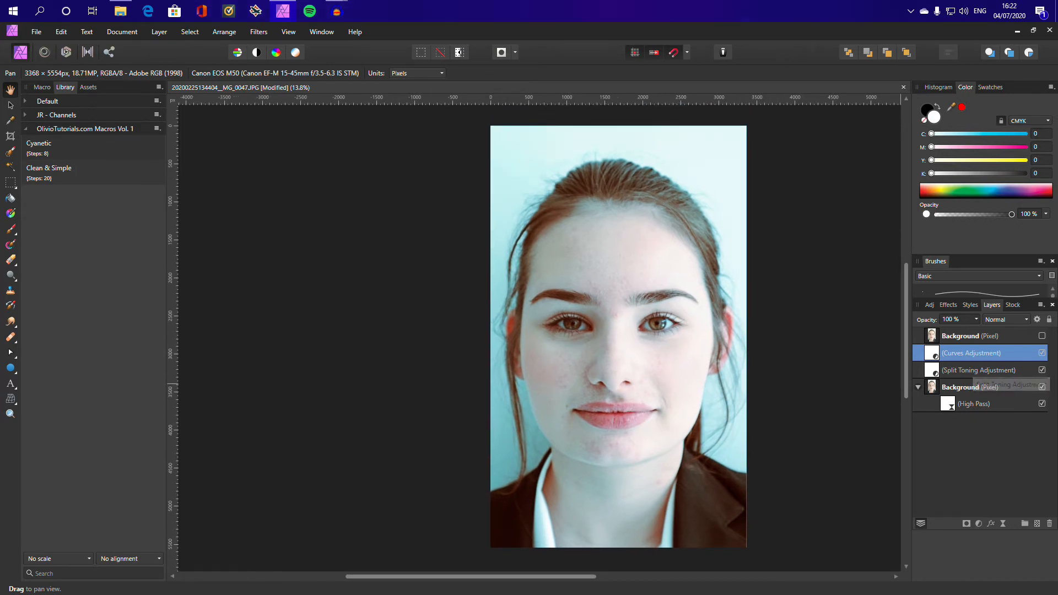
# - Delete the Curves adjustment, the Split Toning adjustment and the High Pass filter from the layer stack
pyautogui.press('Delete')
pyautogui.press('Delete')
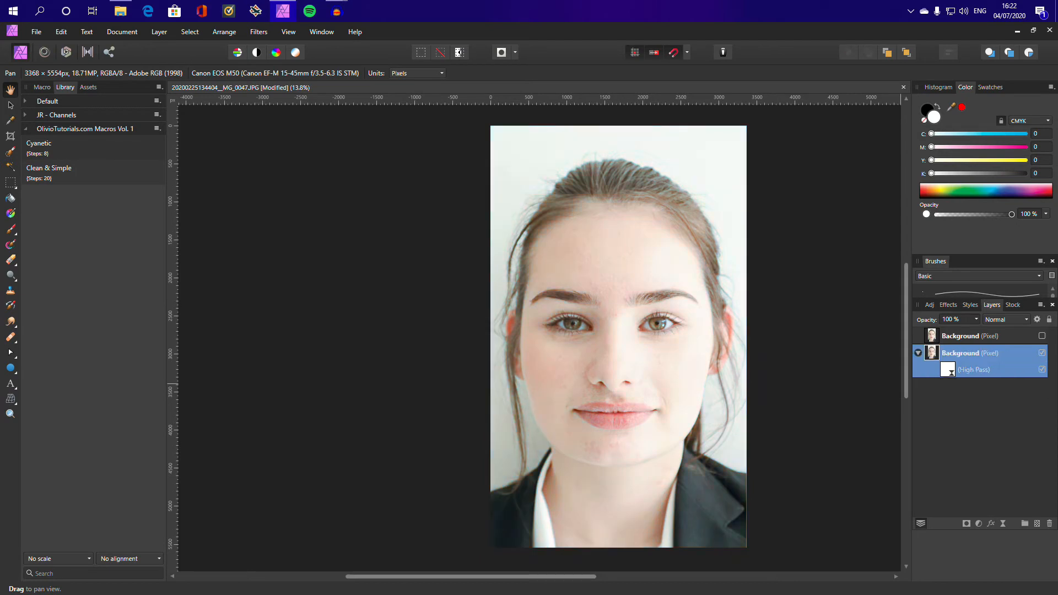
pyautogui.press('Delete')
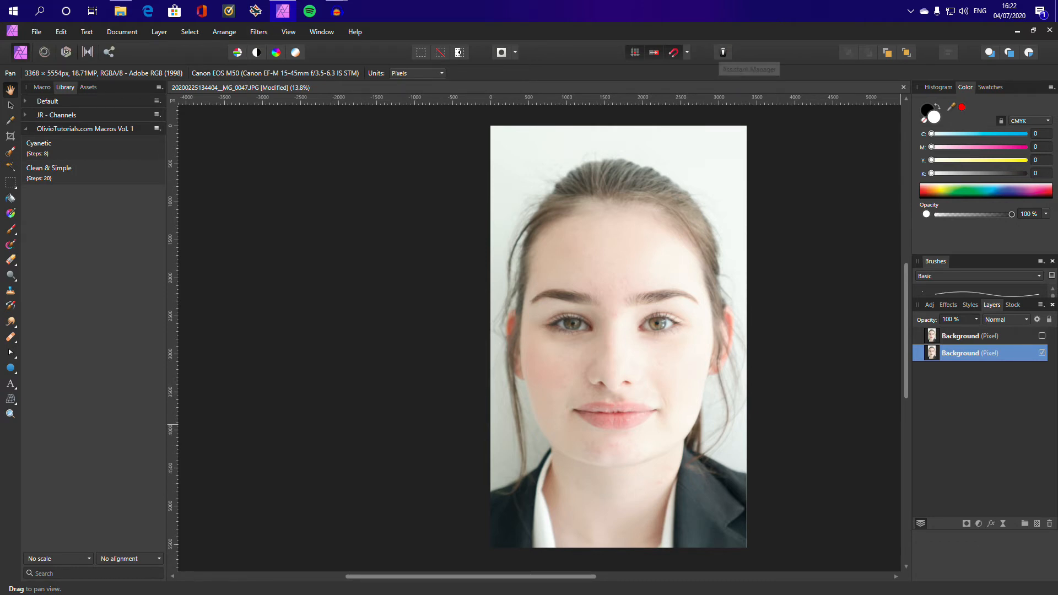
# - Review the Assistant settings for adjustment, mask and filter layers, and the Develop Assistant options
pyautogui.click(723, 52)
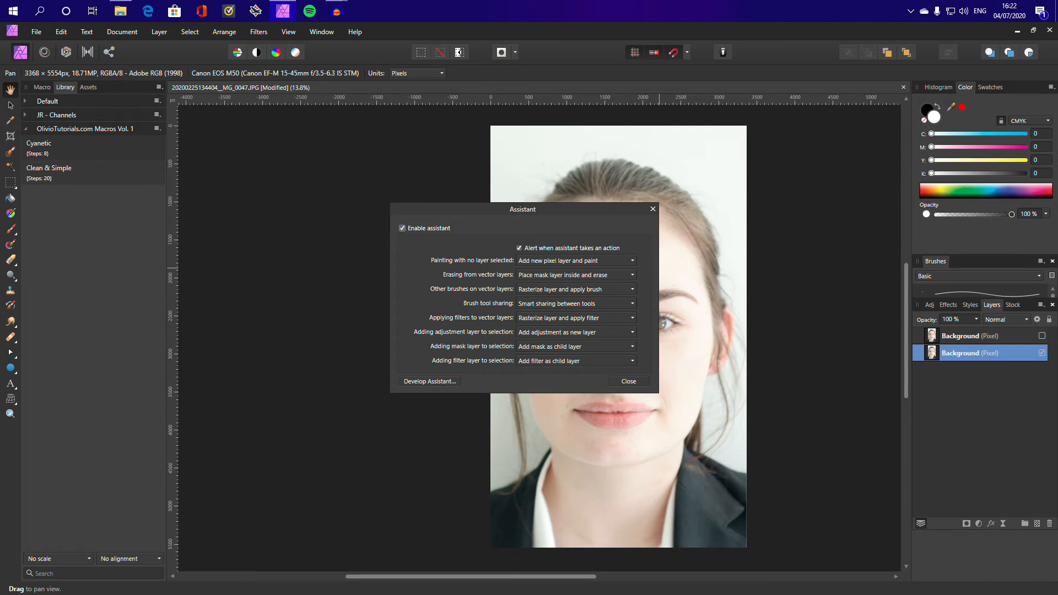
pyautogui.click(430, 381)
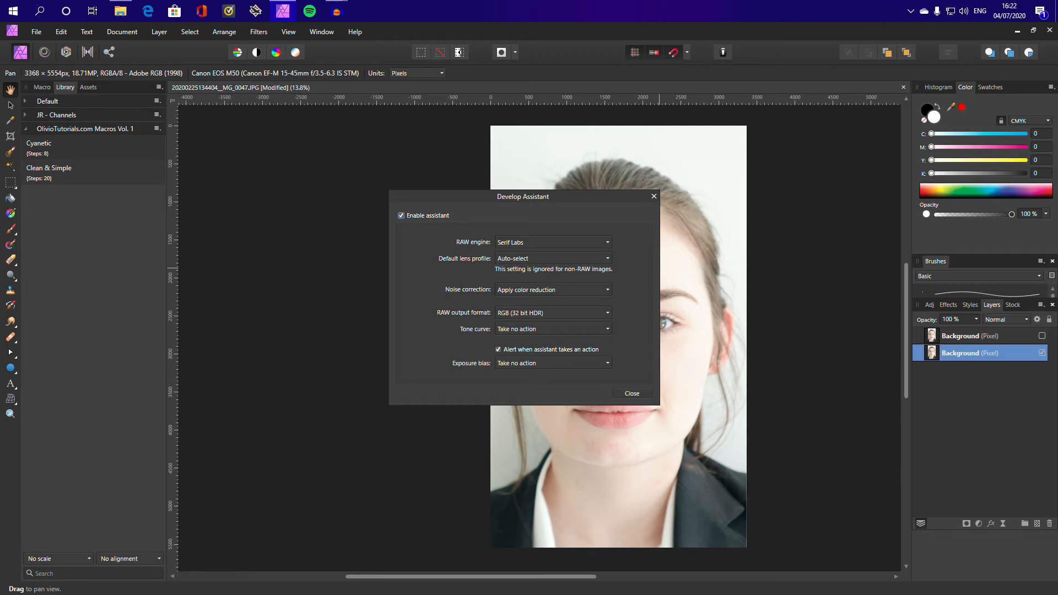
pyautogui.click(632, 393)
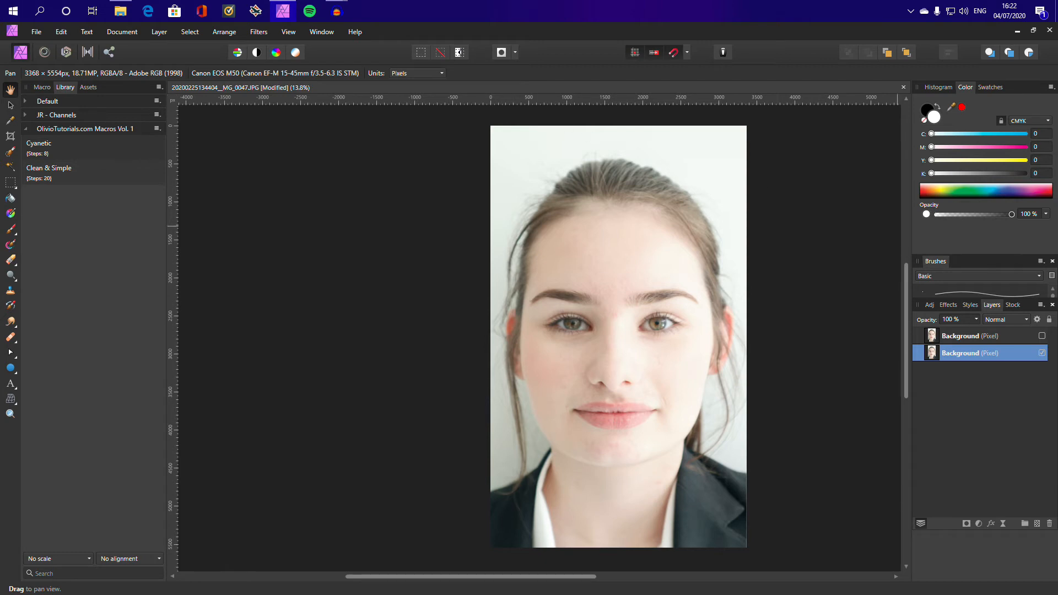
# - Add an Exposure adjustment of -0.677 and nest it inside the lower Background layer
pyautogui.click(979, 523)
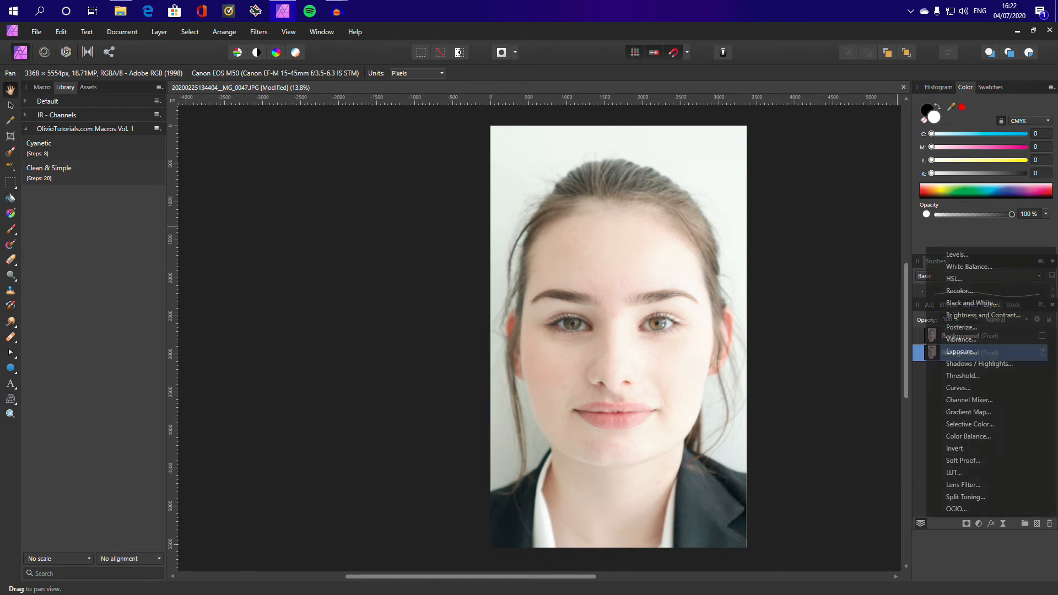
pyautogui.click(962, 351)
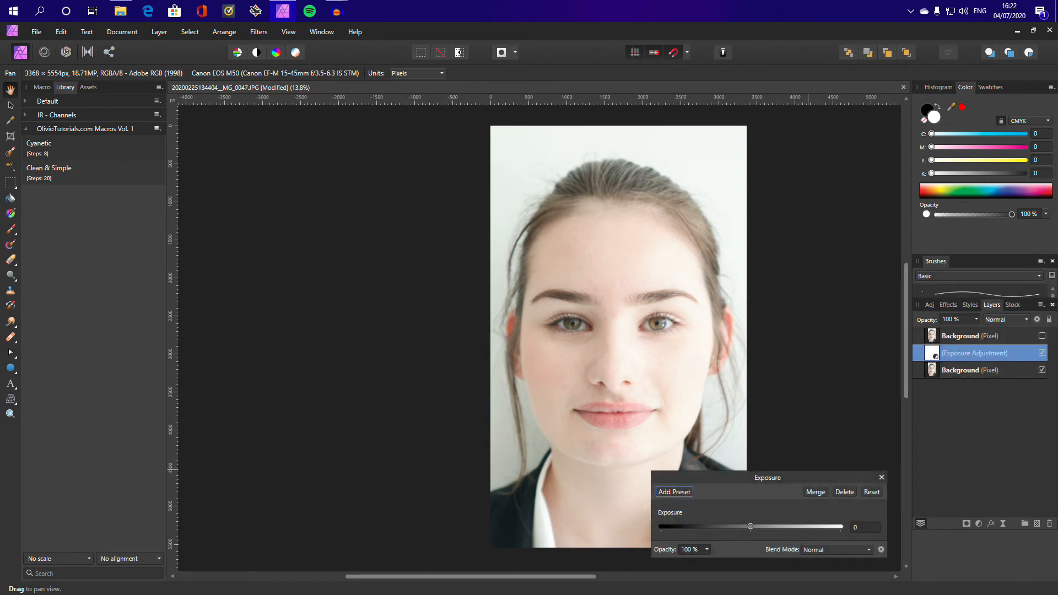
pyautogui.moveTo(751, 526); pyautogui.dragTo(748, 526)
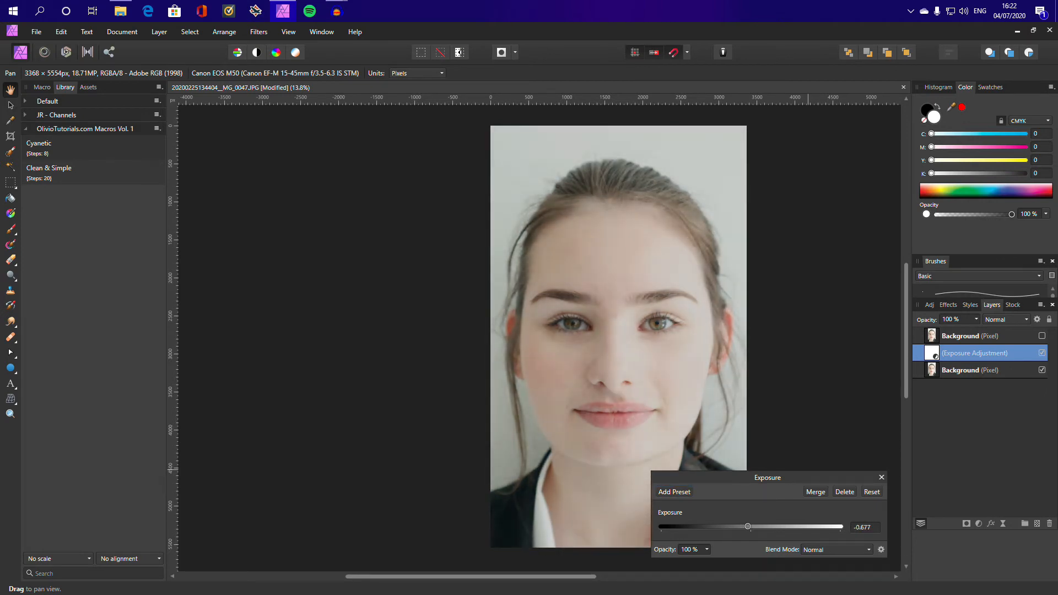
pyautogui.click(882, 477)
pyautogui.moveTo(974, 353); pyautogui.dragTo(937, 372)
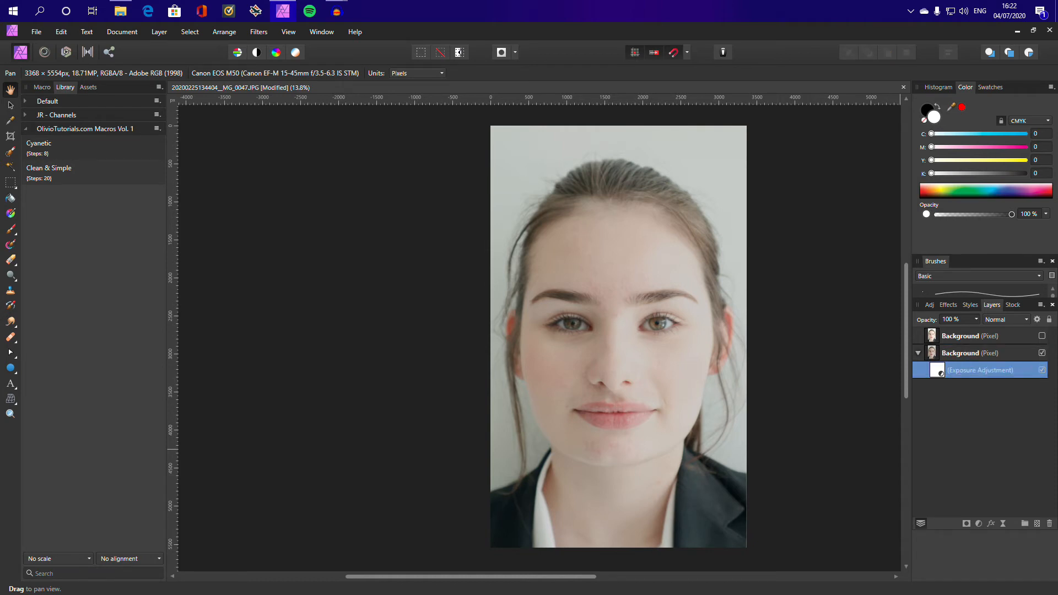
# - Rasterize the lower Background layer together with its nested Exposure adjustment
pyautogui.rightClick(937, 369)
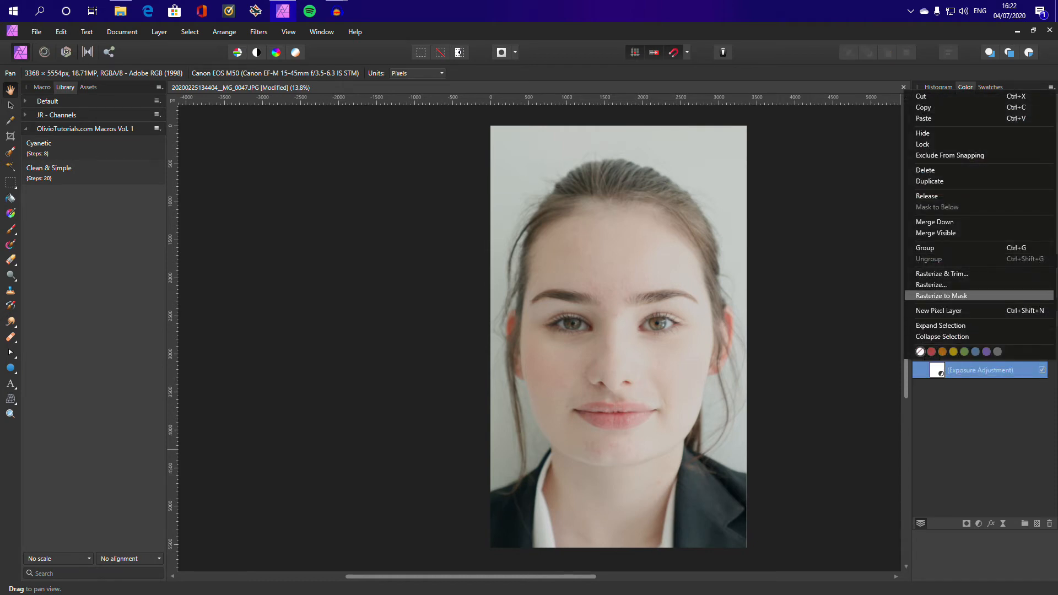
pyautogui.click(941, 274)
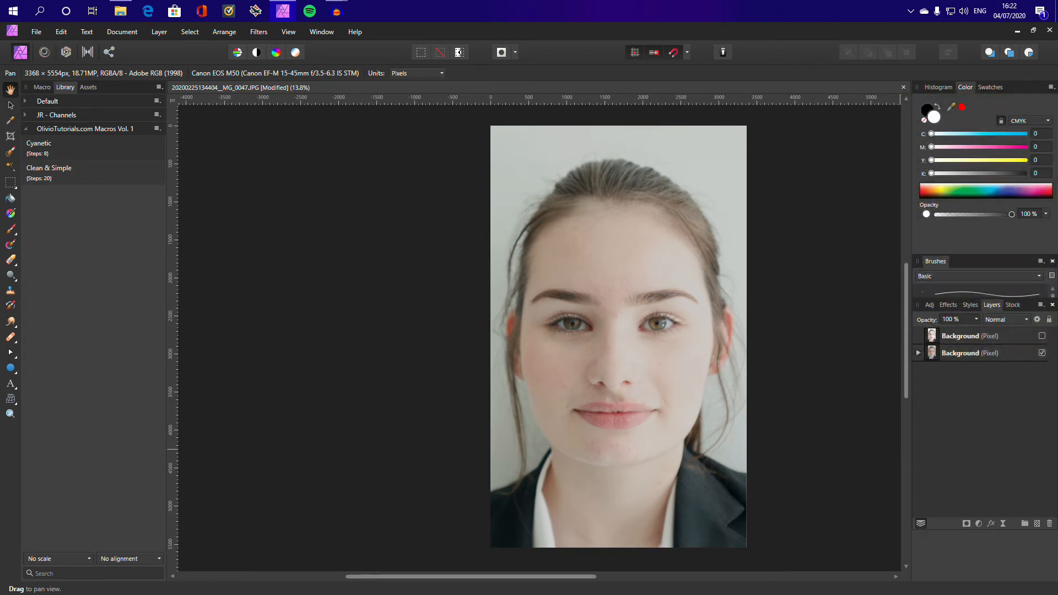
pyautogui.rightClick(962, 353)
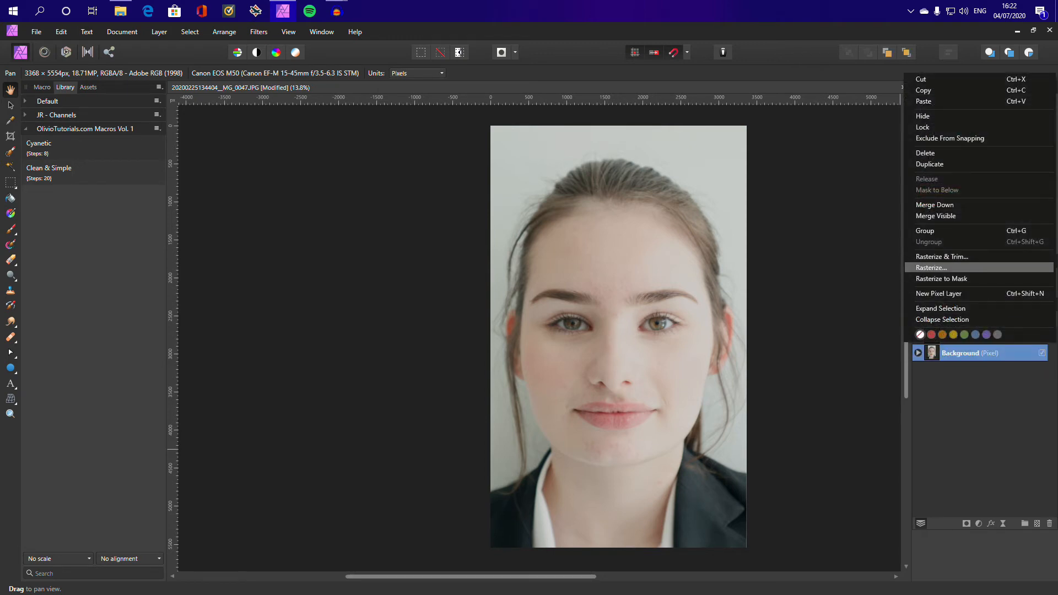
pyautogui.click(937, 267)
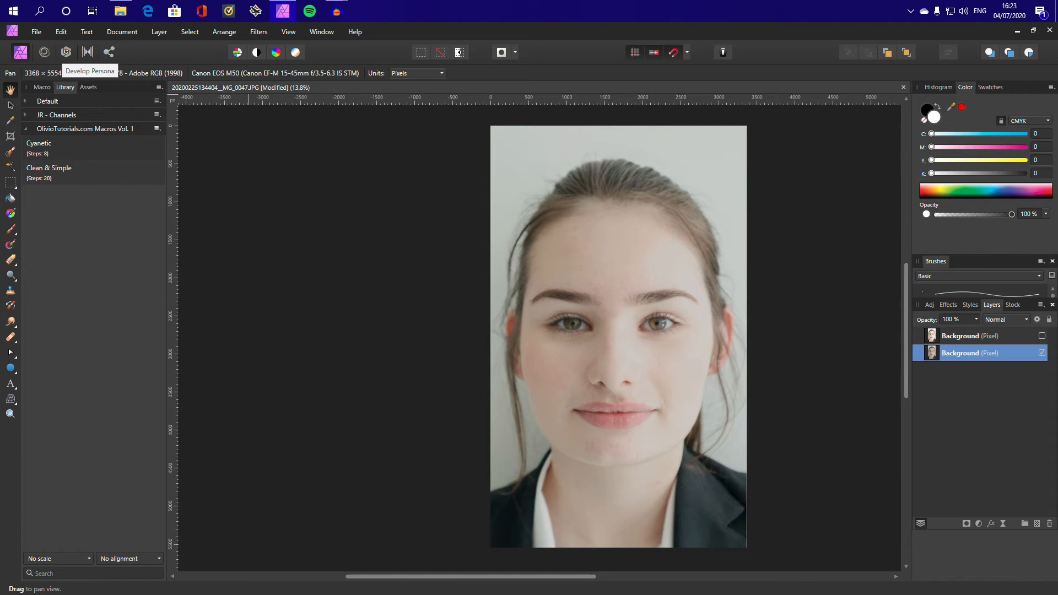
# - Switch to the Tone Mapping persona and set tone compression to 30% and local contrast to 4%
pyautogui.click(87, 52)
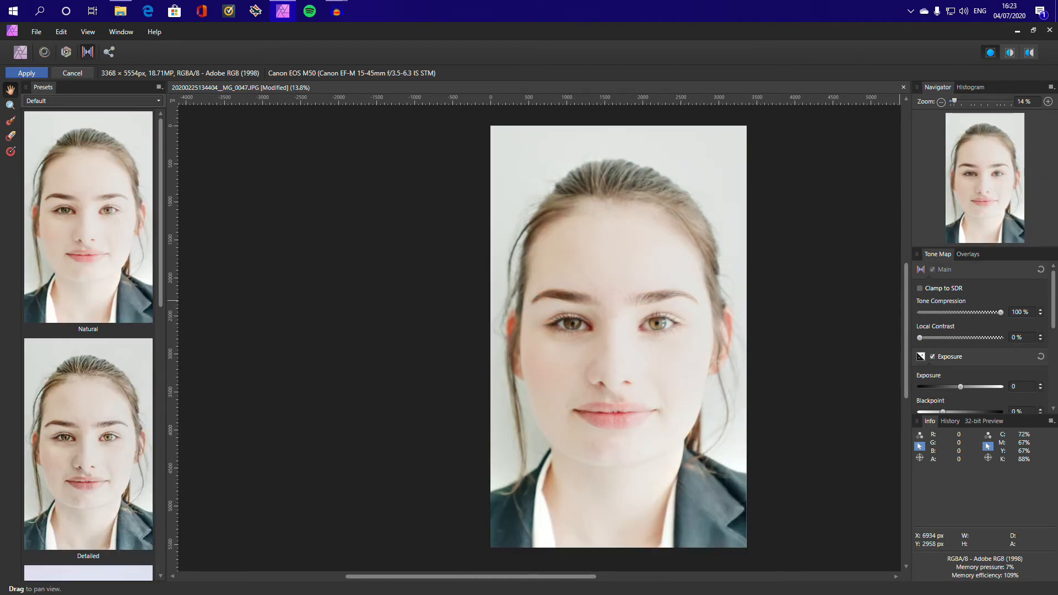
pyautogui.scroll(3, 698, 374)
pyautogui.scroll(-1, 701, 352)
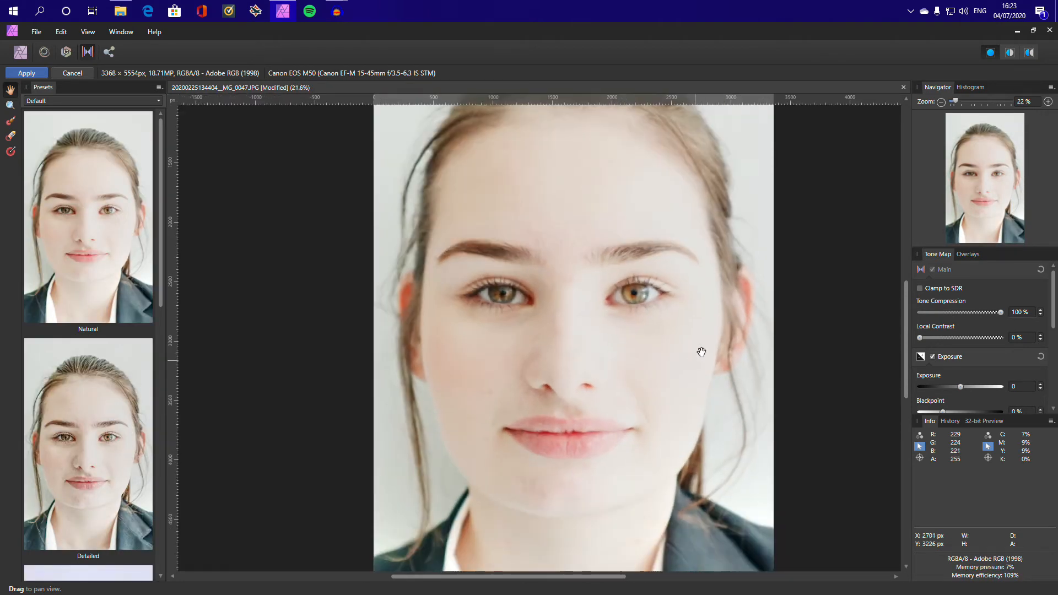
pyautogui.moveTo(920, 337)
pyautogui.mouseDown()
pyautogui.moveTo(956, 337)
pyautogui.moveTo(919, 337)
pyautogui.mouseUp()
pyautogui.scroll(-1, 773, 355)
pyautogui.moveTo(1000, 312); pyautogui.dragTo(943, 312)
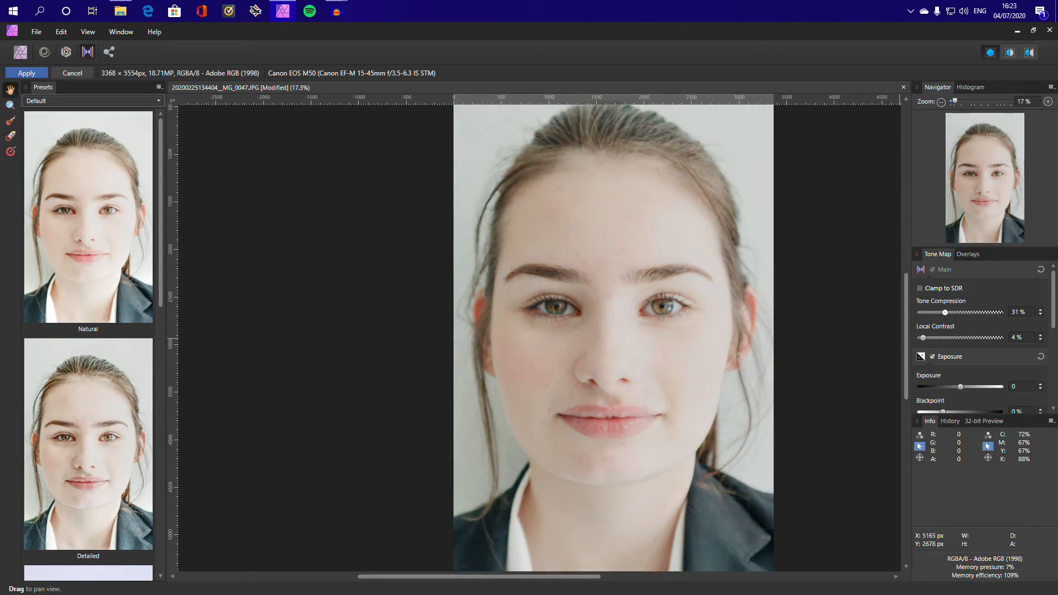
pyautogui.scroll(-1, 807, 379)
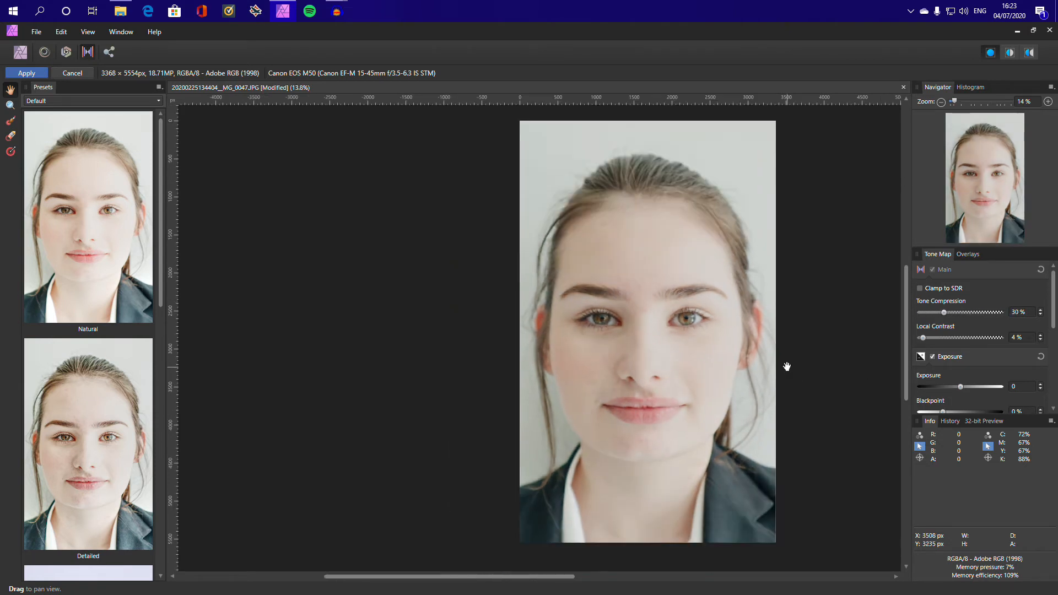
# - Set the tone map's exposure to -0.068, blackpoint to 1% and brightness to 11%
pyautogui.scroll(-1, 981, 336)
pyautogui.moveTo(943, 385); pyautogui.dragTo(979, 411)
pyautogui.moveTo(960, 360); pyautogui.dragTo(959, 359)
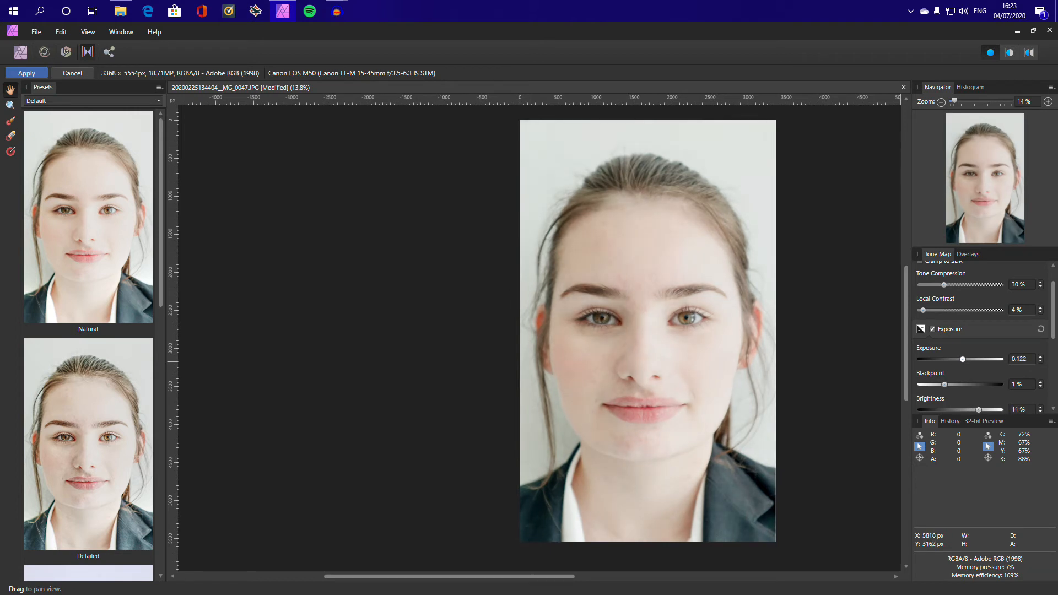
pyautogui.scroll(-3, 981, 336)
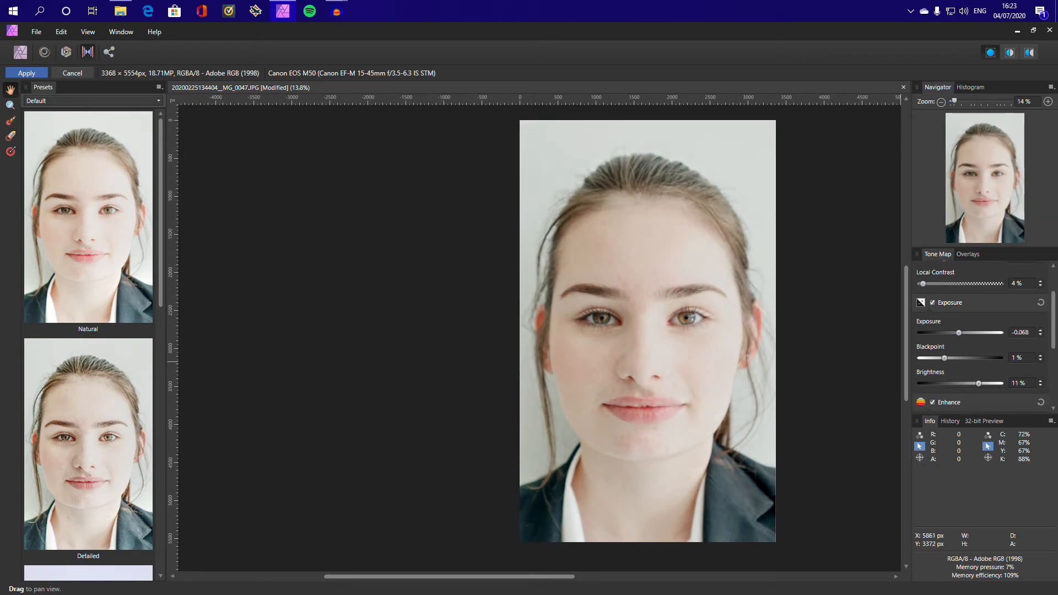
pyautogui.scroll(-2, 981, 337)
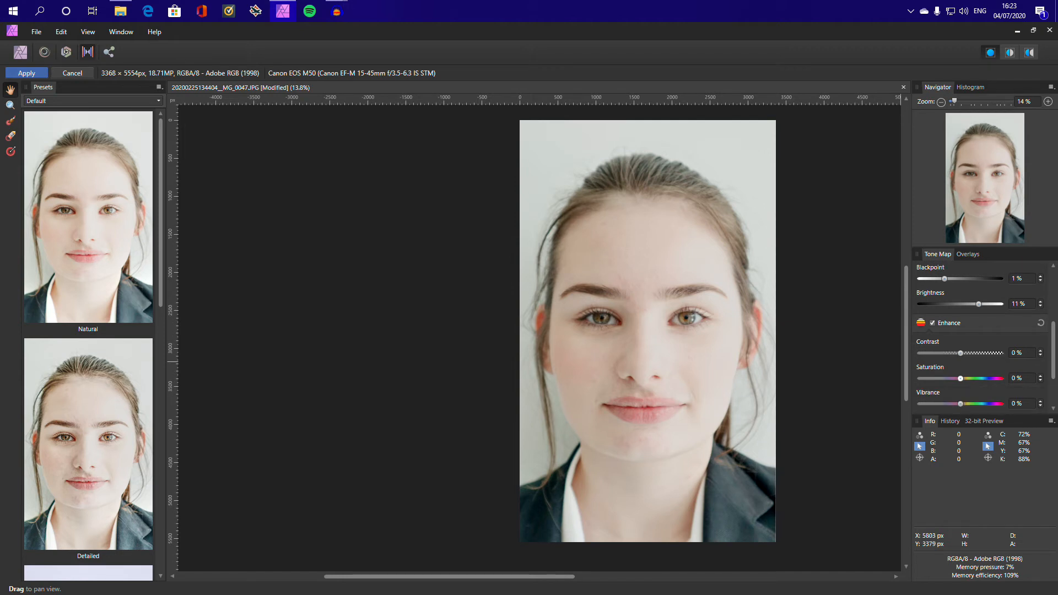
# - Set the tone map's Enhance vibrance to -9% and contrast to 4%
pyautogui.moveTo(960, 377)
pyautogui.mouseDown()
pyautogui.moveTo(970, 377)
pyautogui.moveTo(956, 377)
pyautogui.mouseUp()
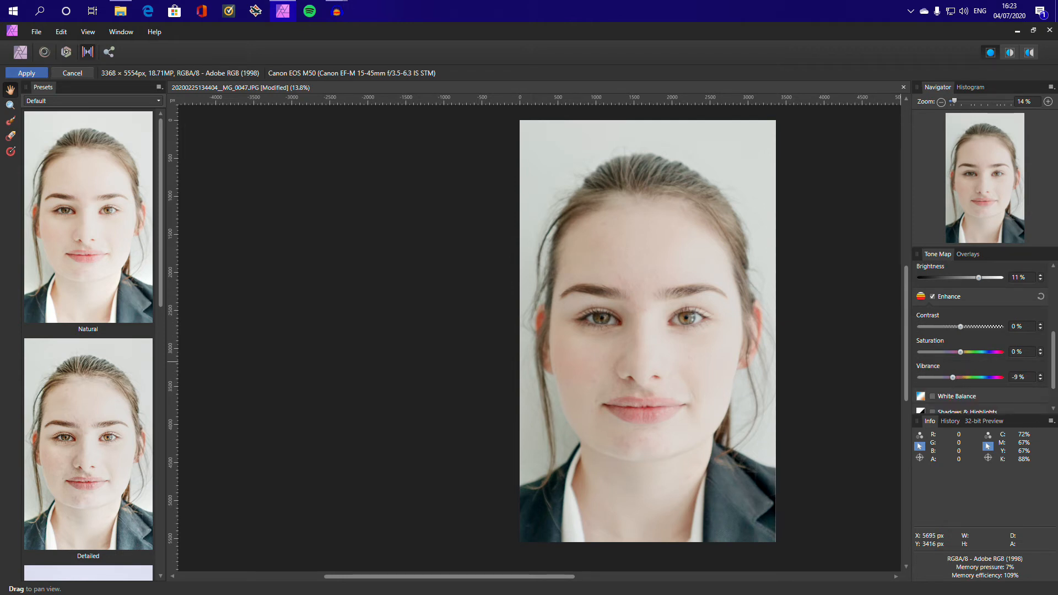
pyautogui.moveTo(961, 326); pyautogui.dragTo(964, 327)
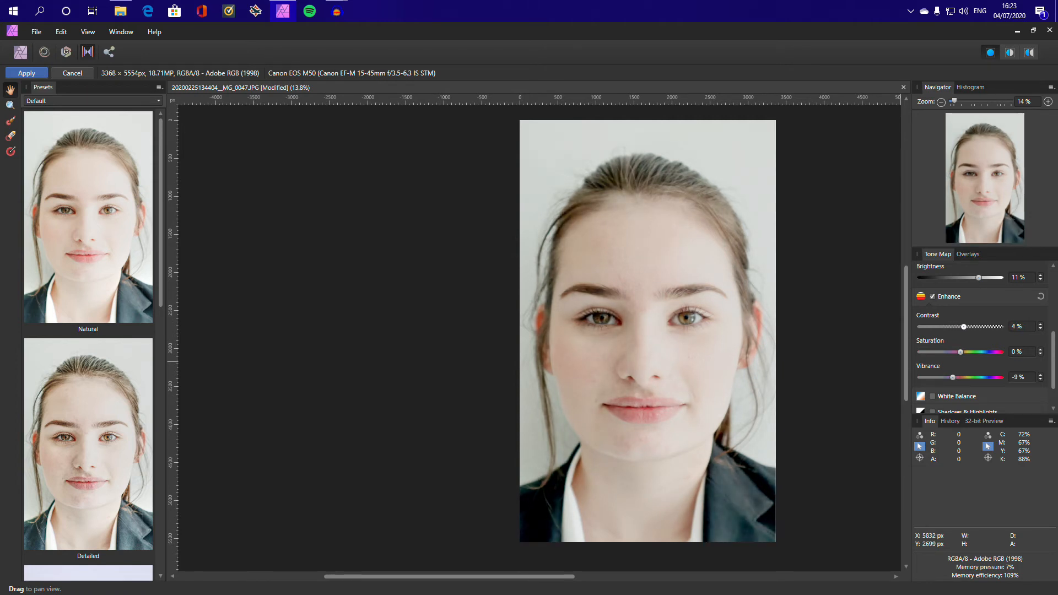
pyautogui.scroll(-2, 981, 336)
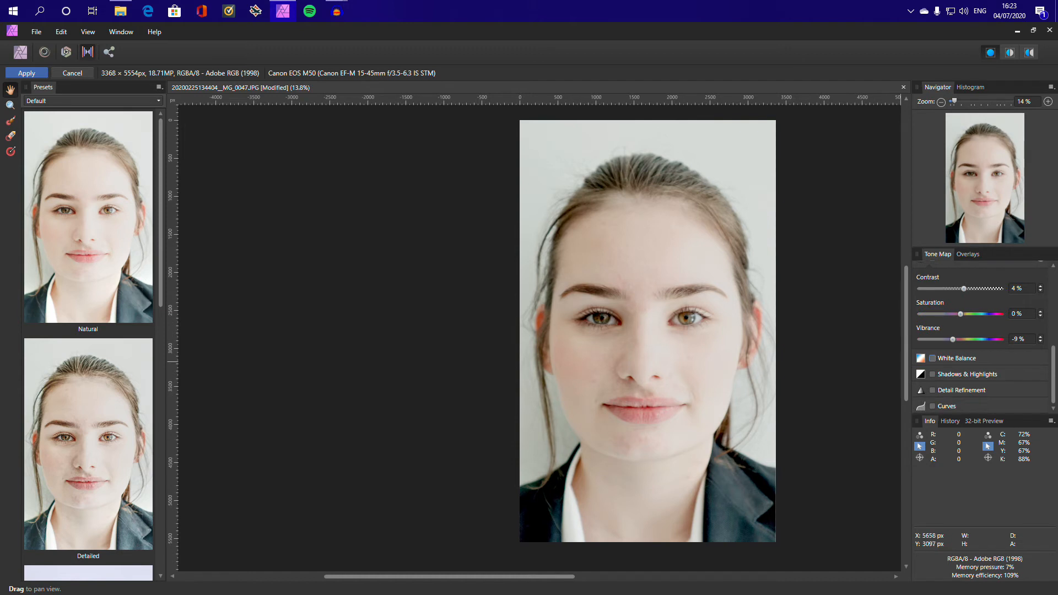
# - Enable White Balance in the tone map and set temperature and tint to -3% each
pyautogui.click(949, 357)
pyautogui.moveTo(961, 388); pyautogui.dragTo(959, 335)
pyautogui.scroll(-2, 981, 336)
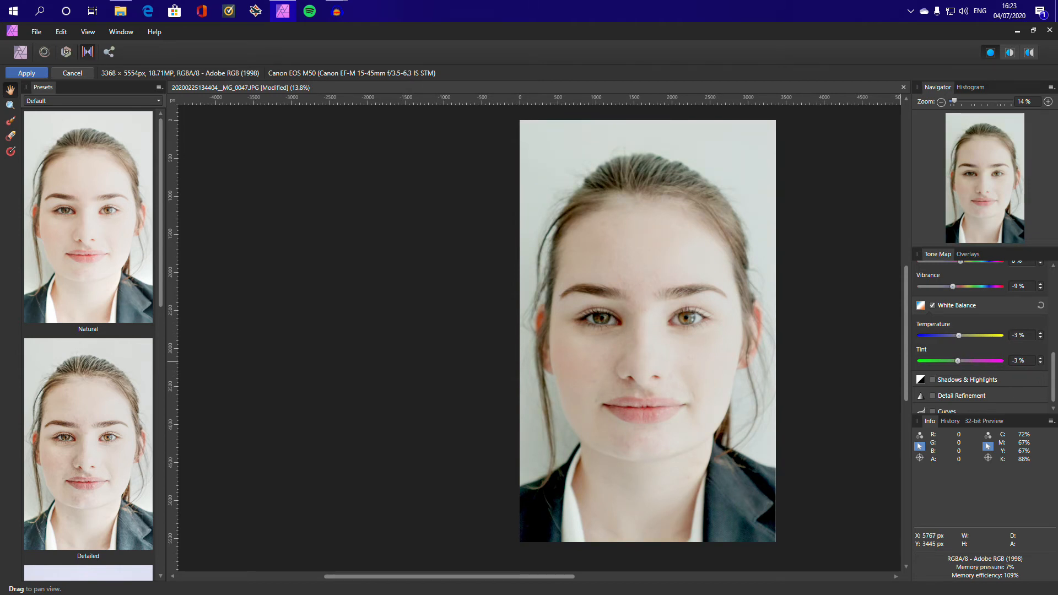
# - Enable Detail Refinement with a radius of 17% and an amount of 100%
pyautogui.scroll(-1, 981, 358)
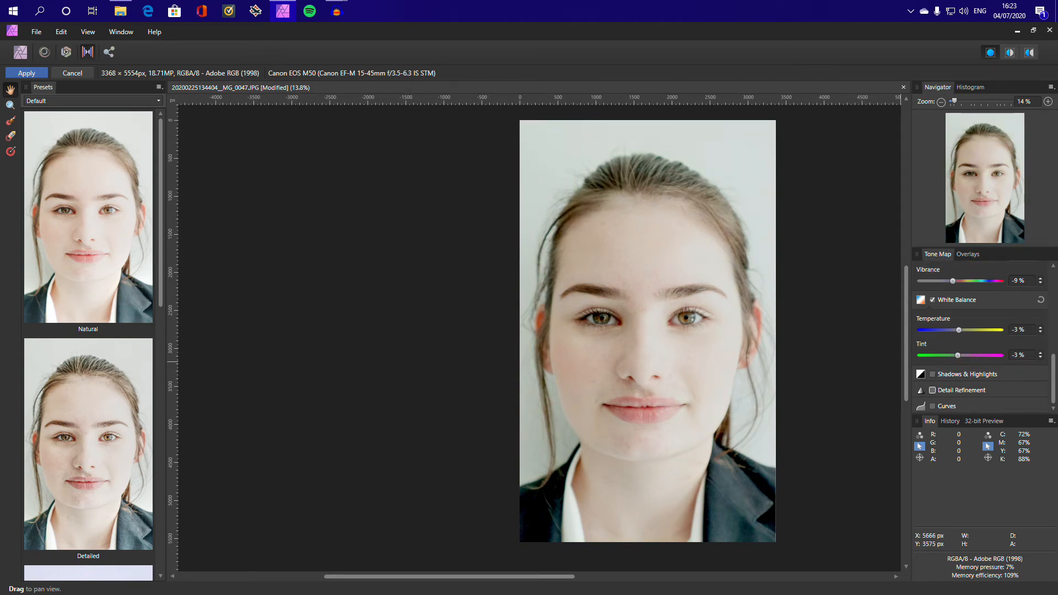
pyautogui.click(932, 390)
pyautogui.scroll(-2, 932, 374)
pyautogui.moveTo(920, 362); pyautogui.dragTo(1001, 387)
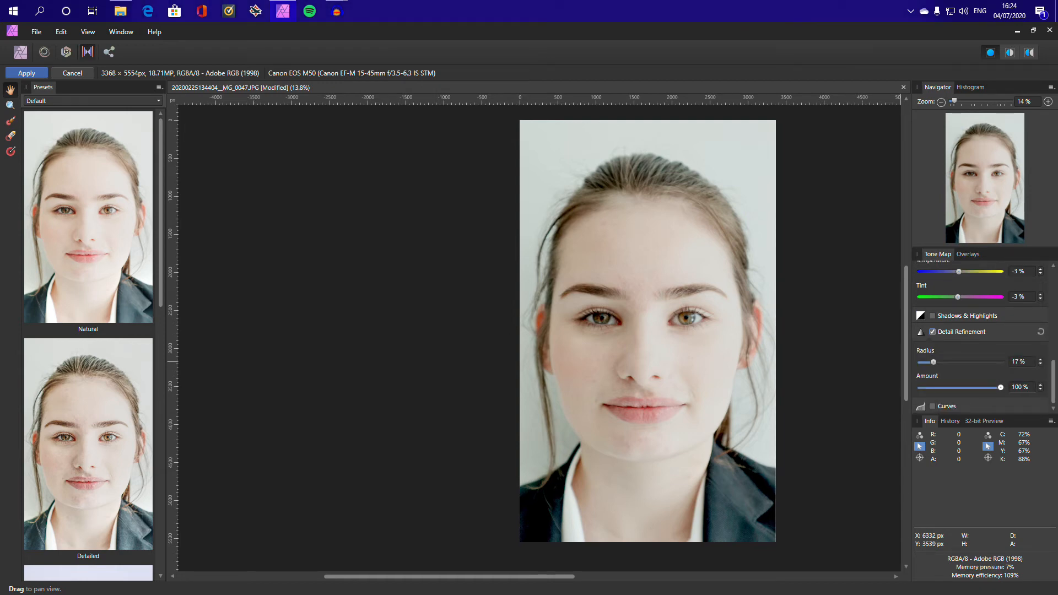
# - Check the face up close and set Detail Refinement to a 27% radius and 37% amount
pyautogui.scroll(4, 730, 368)
pyautogui.moveTo(701, 347); pyautogui.dragTo(759, 345)
pyautogui.scroll(-2, 758, 345)
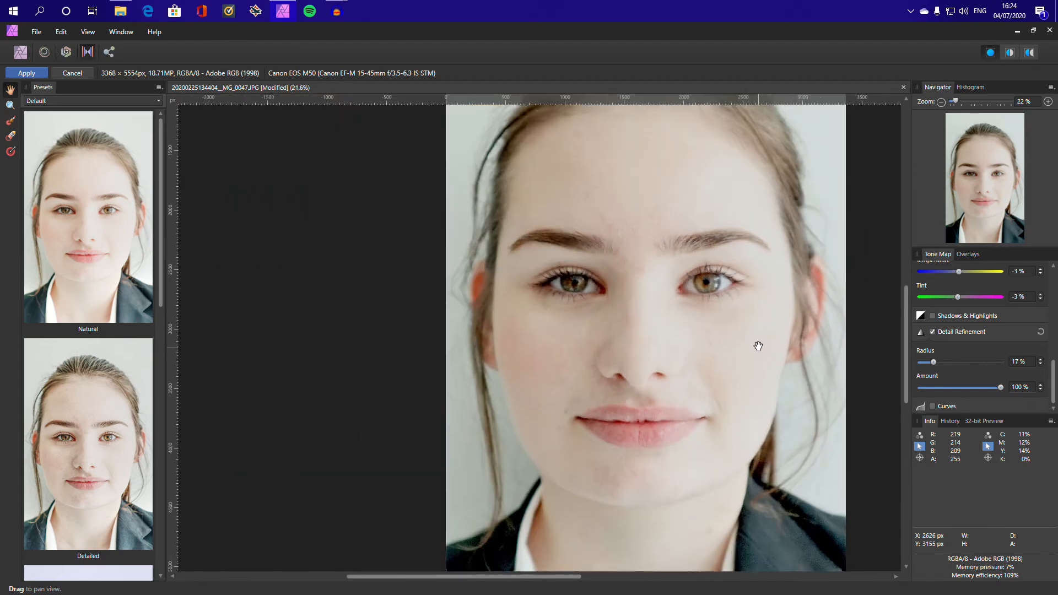
pyautogui.moveTo(933, 362)
pyautogui.mouseDown()
pyautogui.moveTo(1000, 362)
pyautogui.moveTo(918, 362)
pyautogui.moveTo(1000, 362)
pyautogui.moveTo(918, 362)
pyautogui.moveTo(1000, 362)
pyautogui.moveTo(918, 362)
pyautogui.moveTo(945, 362)
pyautogui.mouseUp()
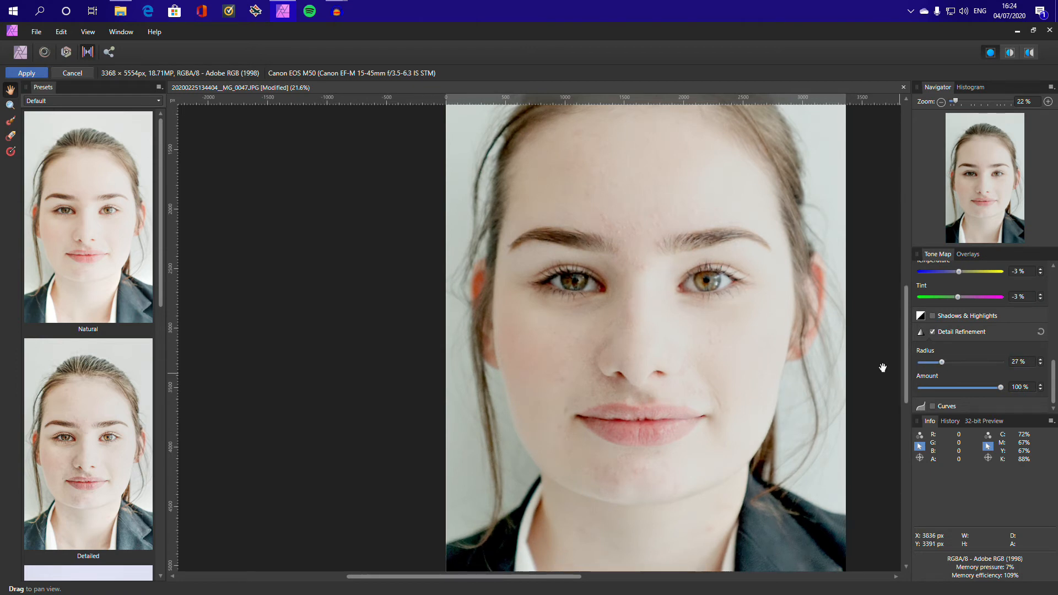
pyautogui.scroll(-2, 771, 334)
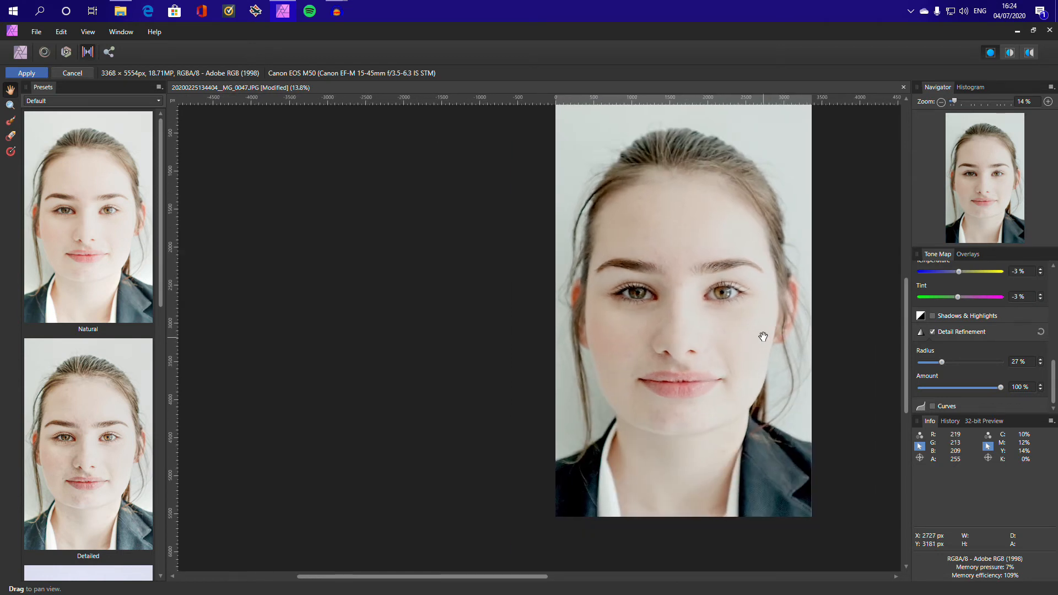
pyautogui.moveTo(763, 337); pyautogui.dragTo(752, 342)
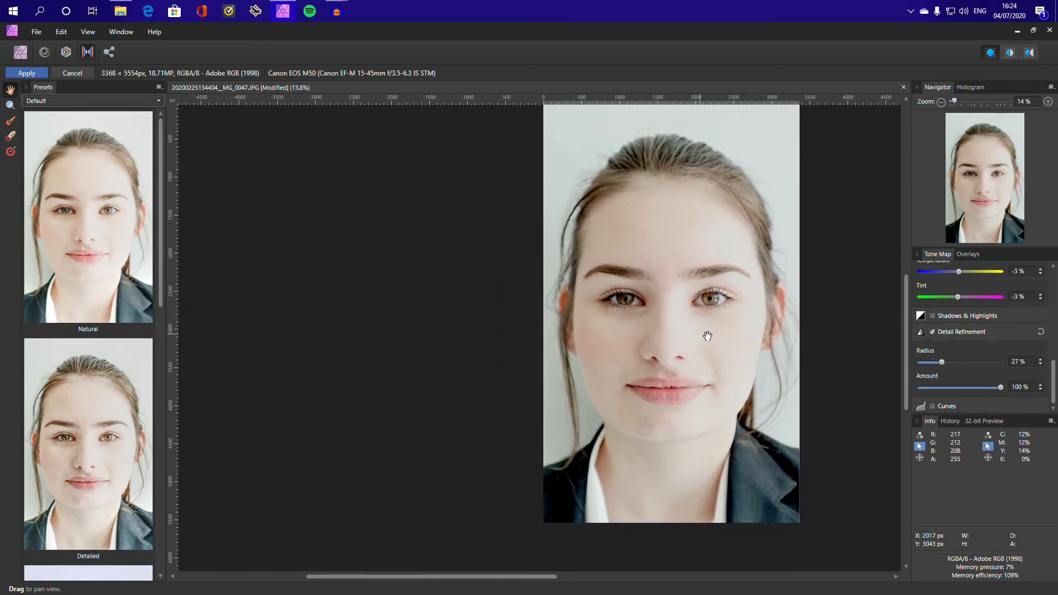
pyautogui.moveTo(1000, 388); pyautogui.dragTo(950, 387)
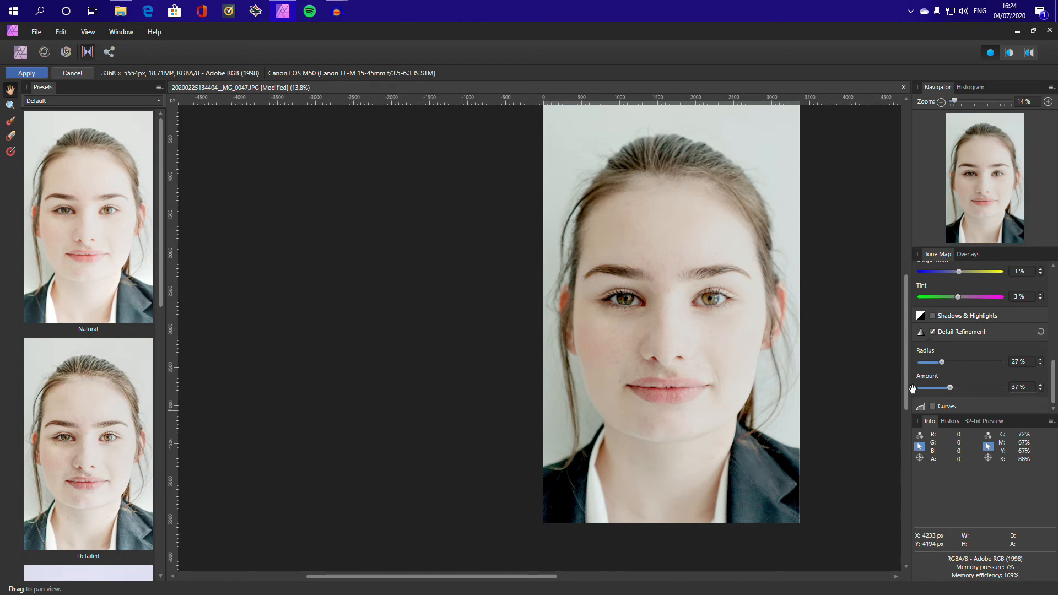
# - Enable the tone map's Curves and adjust a point in the upper midtones and one in the shadows, pulling the upper midtones slightly below the diagonal
pyautogui.click(933, 407)
pyautogui.scroll(-3, 986, 357)
pyautogui.moveTo(997, 338)
pyautogui.mouseDown()
pyautogui.moveTo(984, 326)
pyautogui.moveTo(997, 334)
pyautogui.mouseUp()
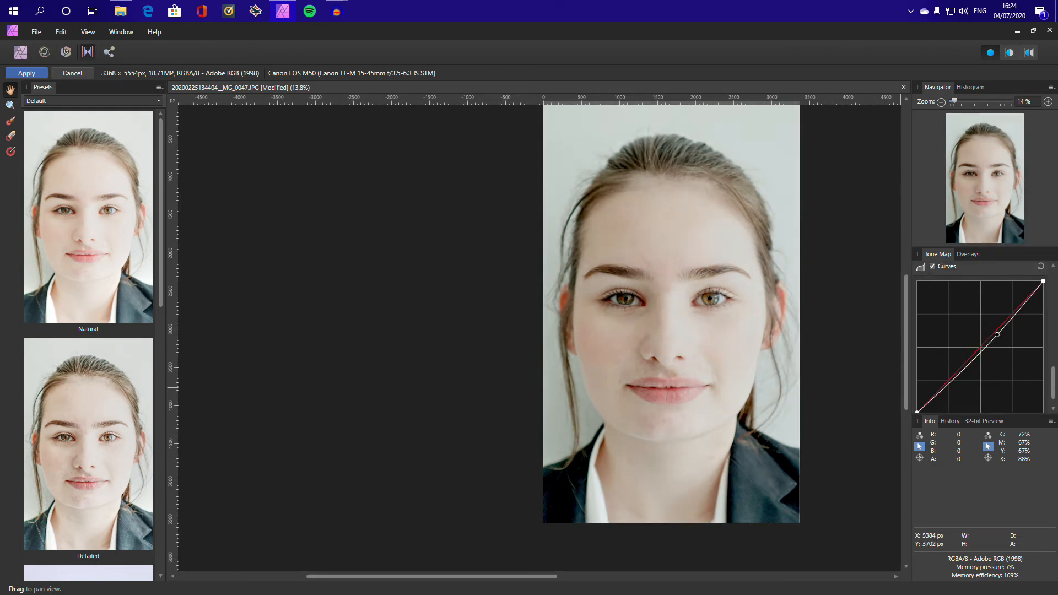
pyautogui.moveTo(952, 381); pyautogui.dragTo(954, 381)
# - Set tone compression to 48% and local contrast to 15%, and check the effect on the face
pyautogui.scroll(10, 961, 380)
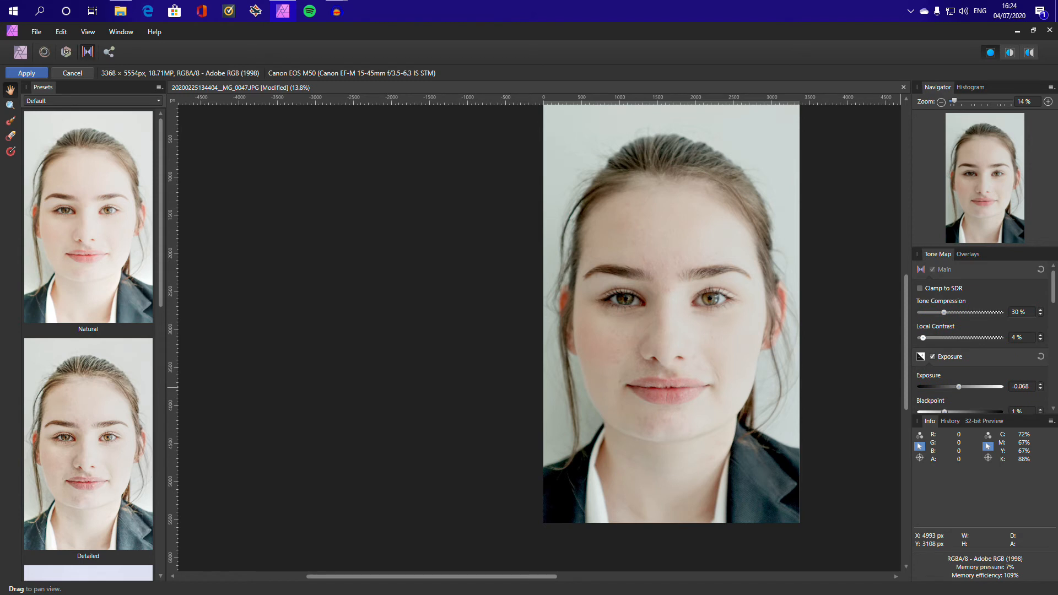
pyautogui.moveTo(924, 337); pyautogui.dragTo(958, 312)
pyautogui.moveTo(717, 316); pyautogui.dragTo(718, 328)
pyautogui.scroll(4, 719, 328)
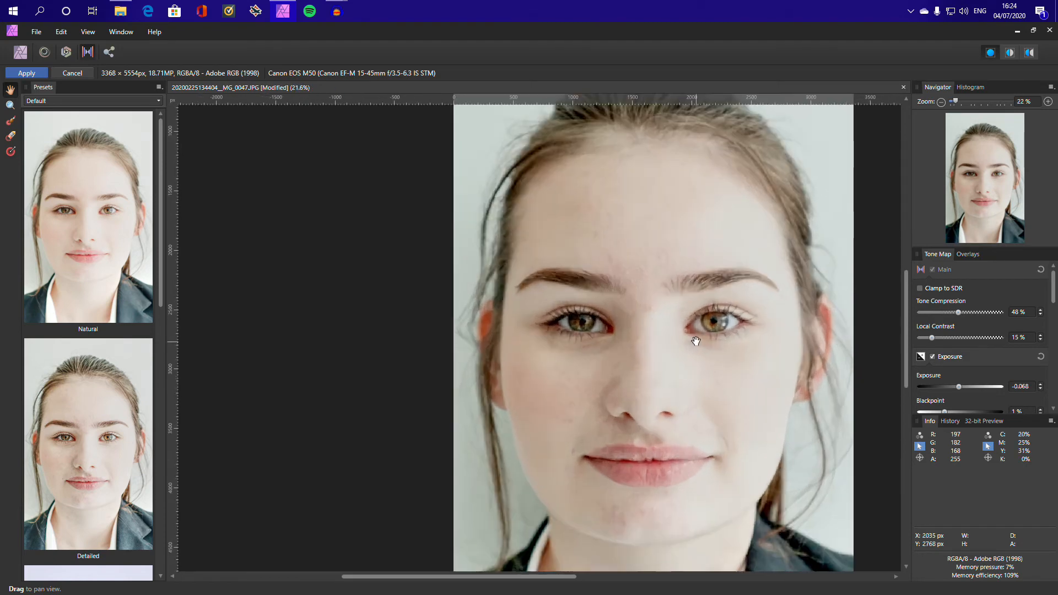
pyautogui.scroll(-2, 706, 336)
pyautogui.scroll(-2, 708, 331)
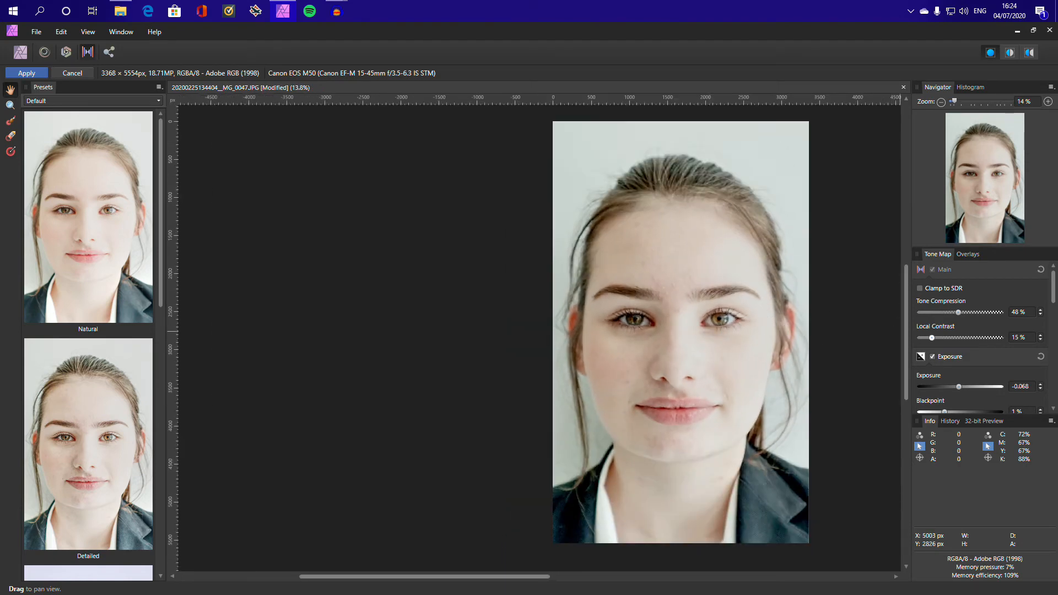
# - Set tone compression to 39% and local contrast to 13%, and apply the tone mapping
pyautogui.moveTo(931, 338)
pyautogui.mouseDown()
pyautogui.moveTo(978, 312)
pyautogui.moveTo(947, 312)
pyautogui.moveTo(930, 337)
pyautogui.mouseUp()
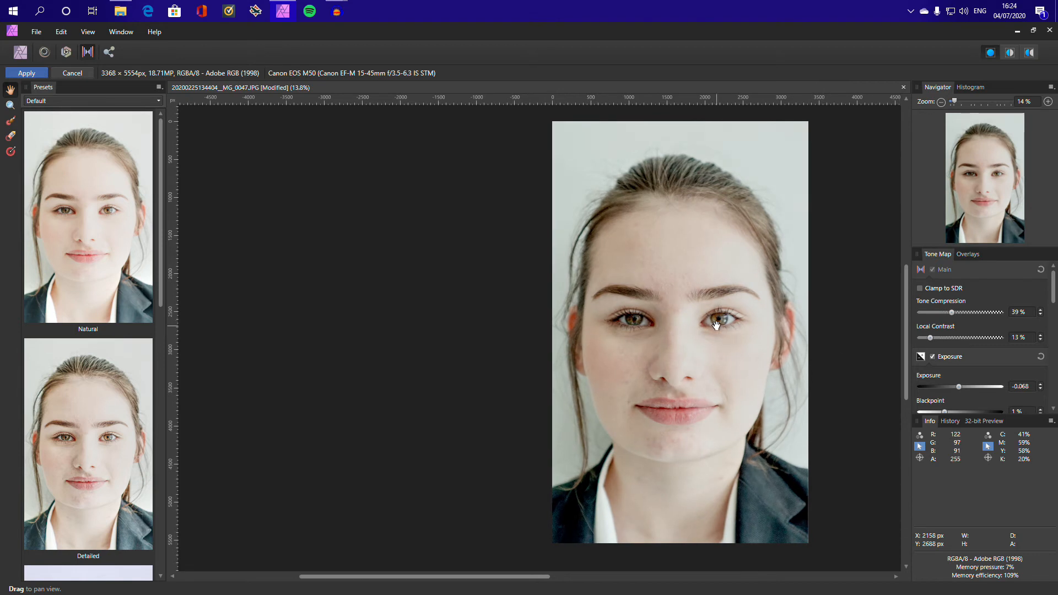
pyautogui.scroll(-2, 652, 312)
pyautogui.moveTo(613, 316); pyautogui.dragTo(543, 326)
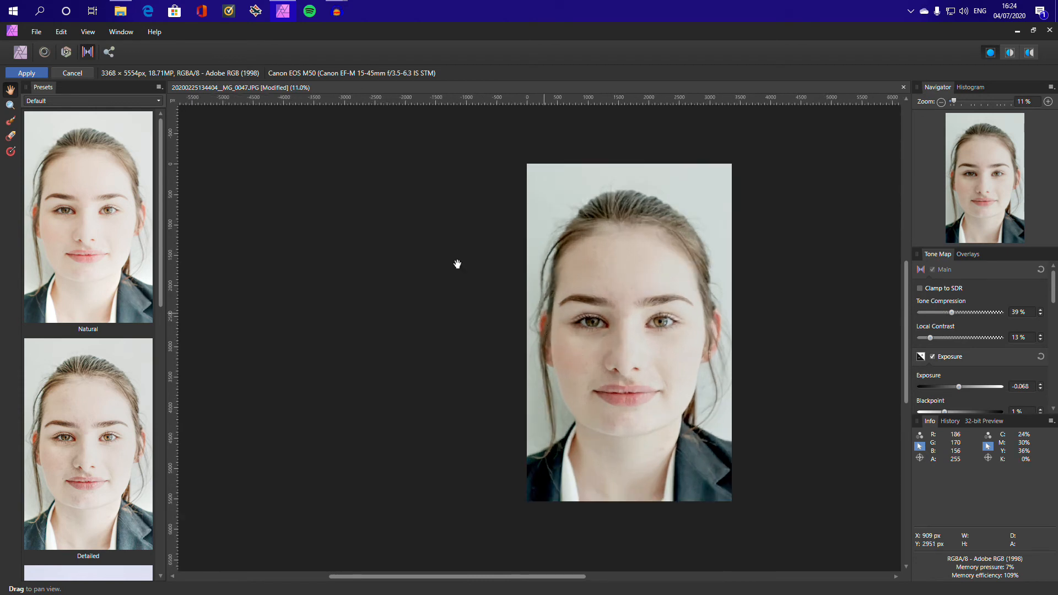
pyautogui.press('Return')
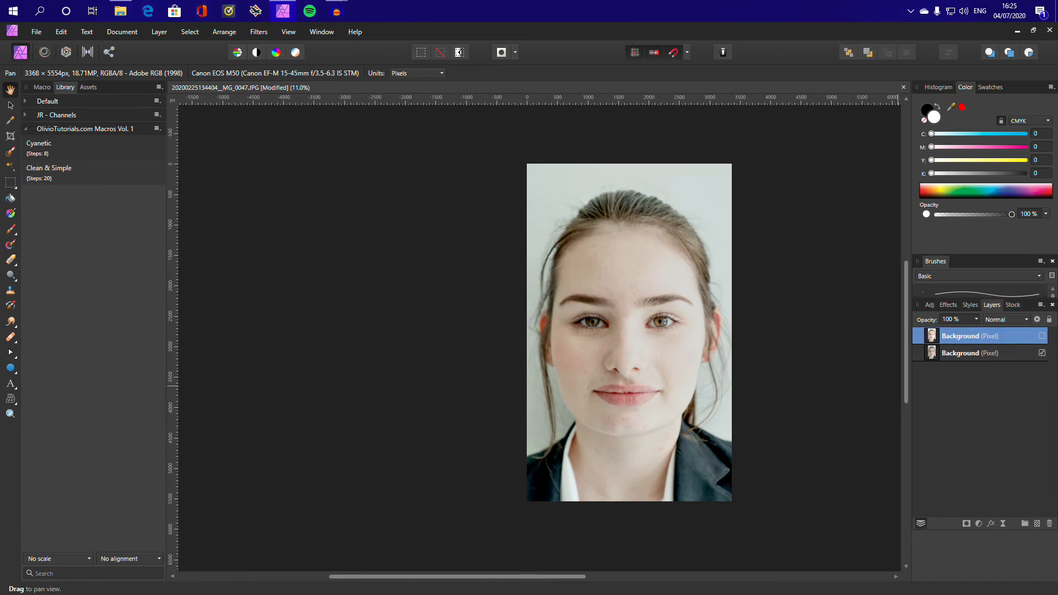
# - Toggle the upper Background layer's visibility to compare the original with the tone-mapped portrait
pyautogui.click(1042, 336)
pyautogui.click(1041, 336)
pyautogui.click(1042, 336)
pyautogui.click(1041, 336)
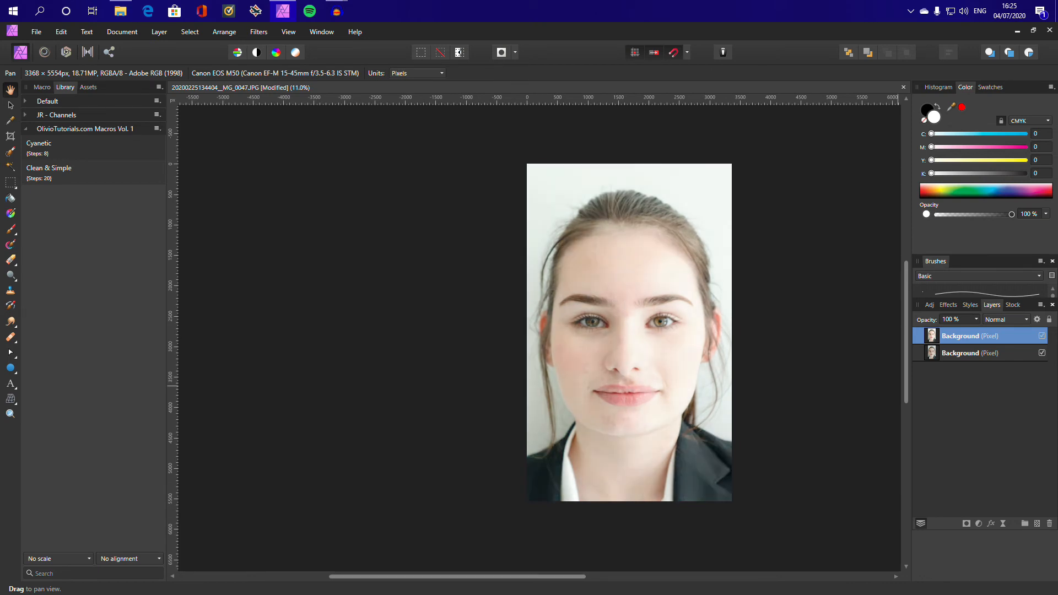
pyautogui.click(1041, 336)
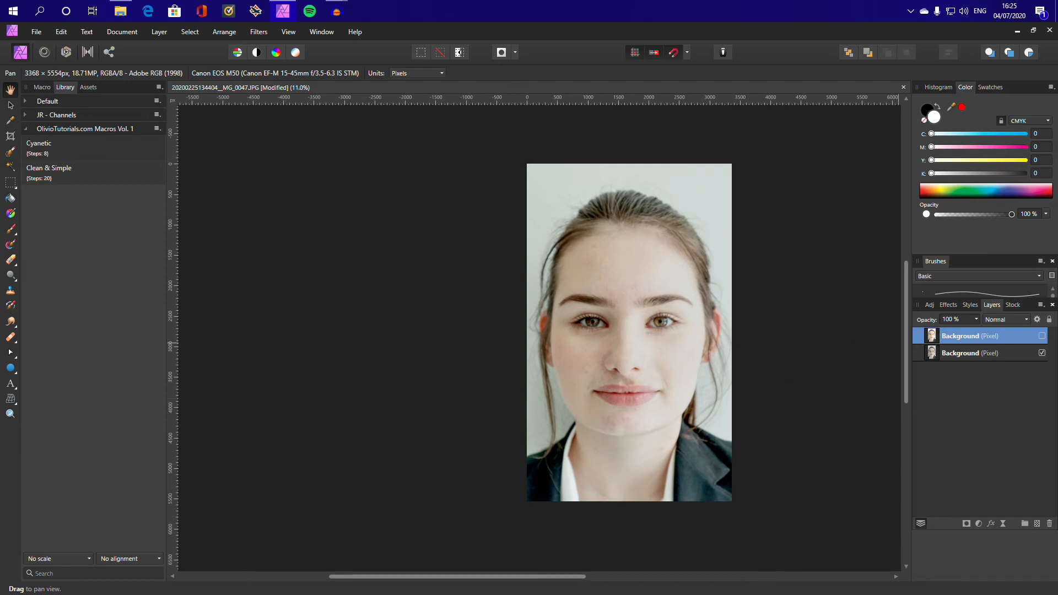
pyautogui.hotkey('ctrl', 'z')
pyautogui.hotkey('ctrl', 'y')
# - Delete the lower, tone-mapped Background layer and show the remaining Background layer
pyautogui.click(1015, 353)
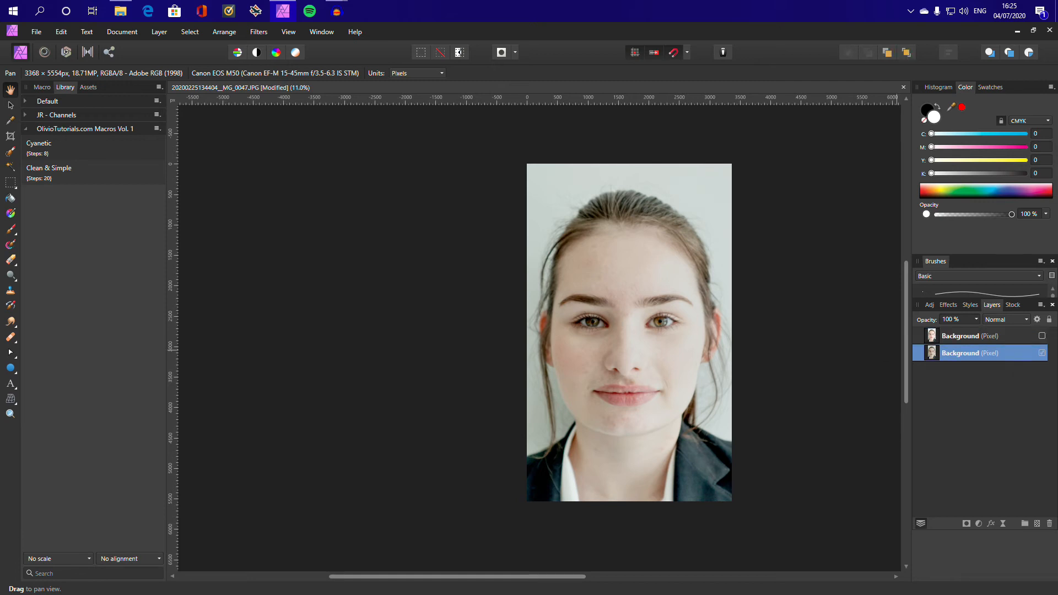
pyautogui.press('Delete')
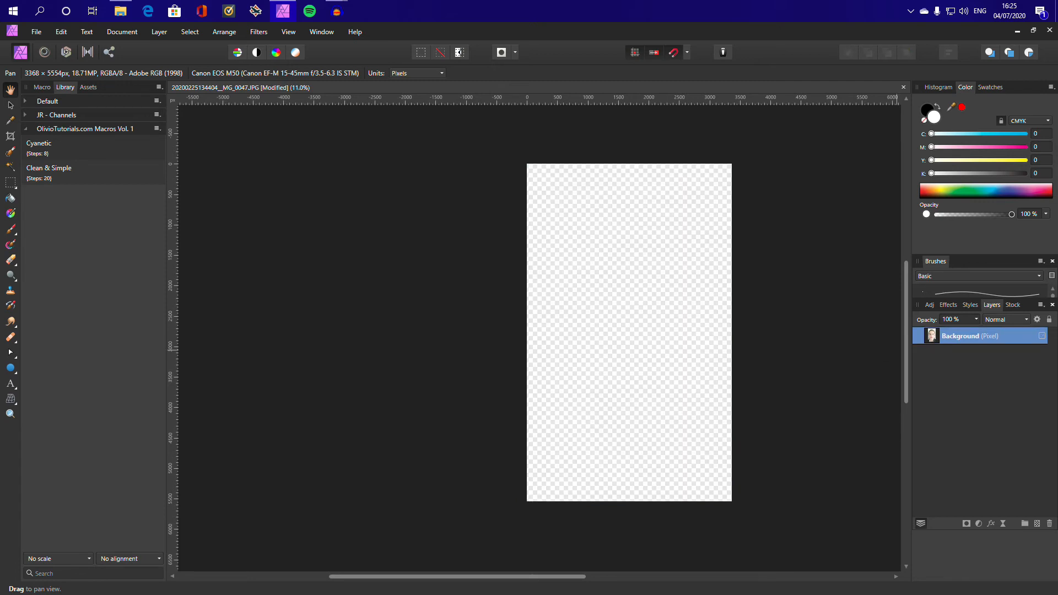
pyautogui.click(1042, 335)
pyautogui.rightClick(981, 334)
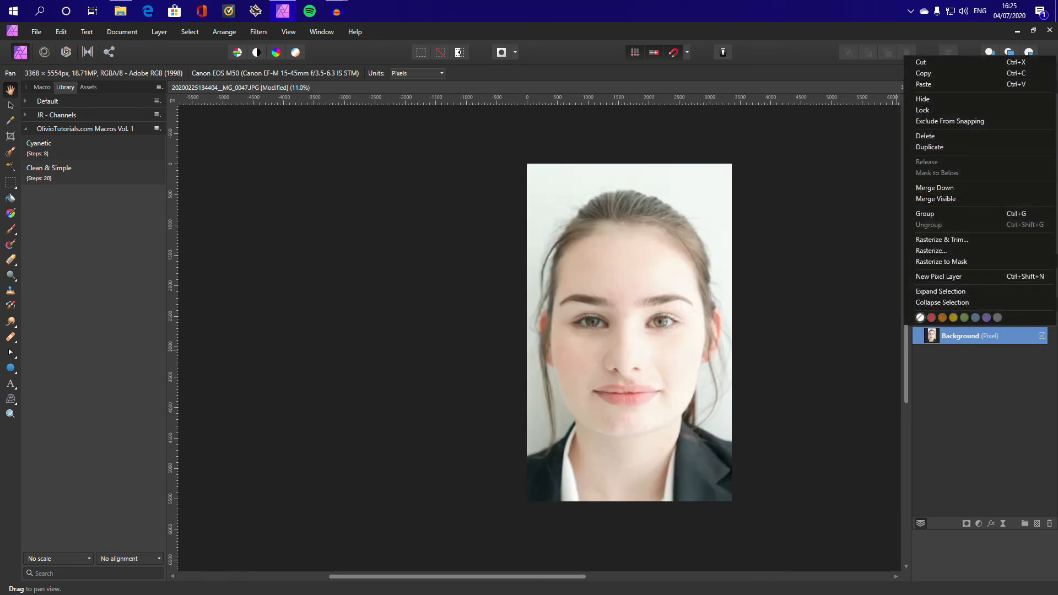
pyautogui.press('Escape')
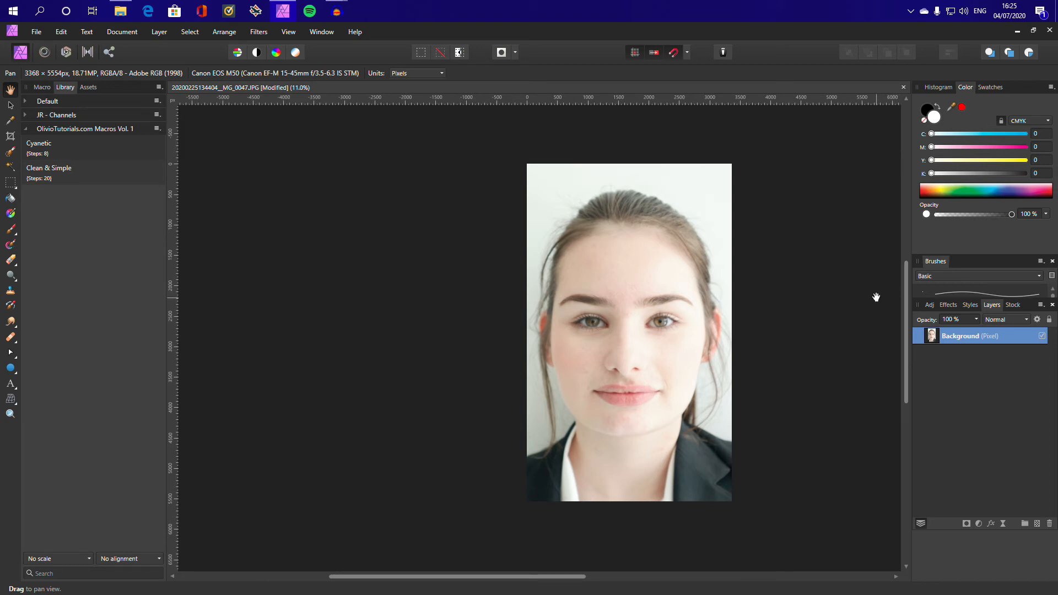
# - Duplicate the Background layer, preview several blend modes and set the copy to Multiply
pyautogui.hotkey('ctrl', 'j')
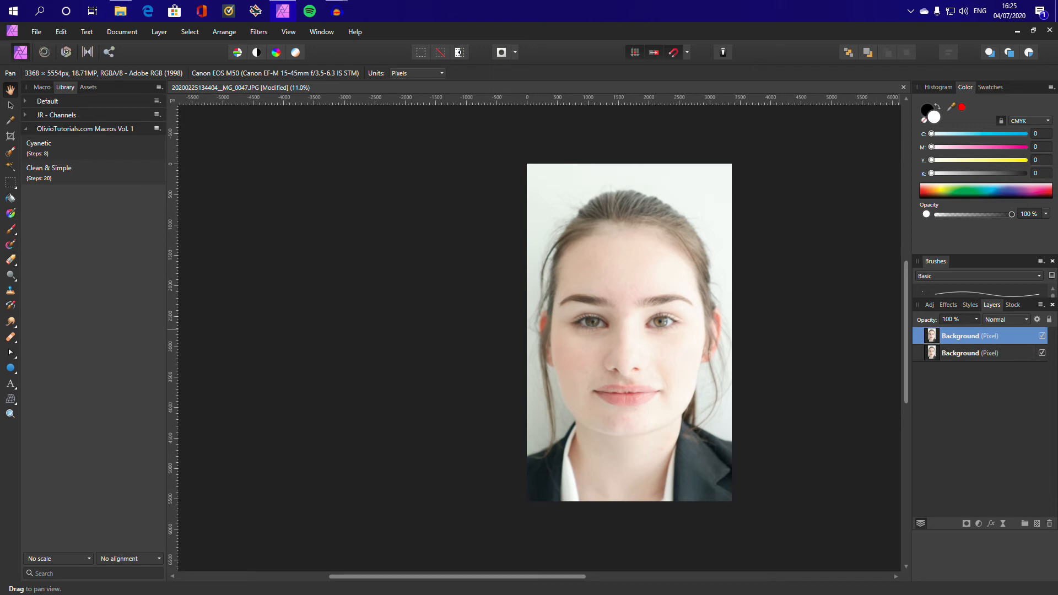
pyautogui.click(1006, 319)
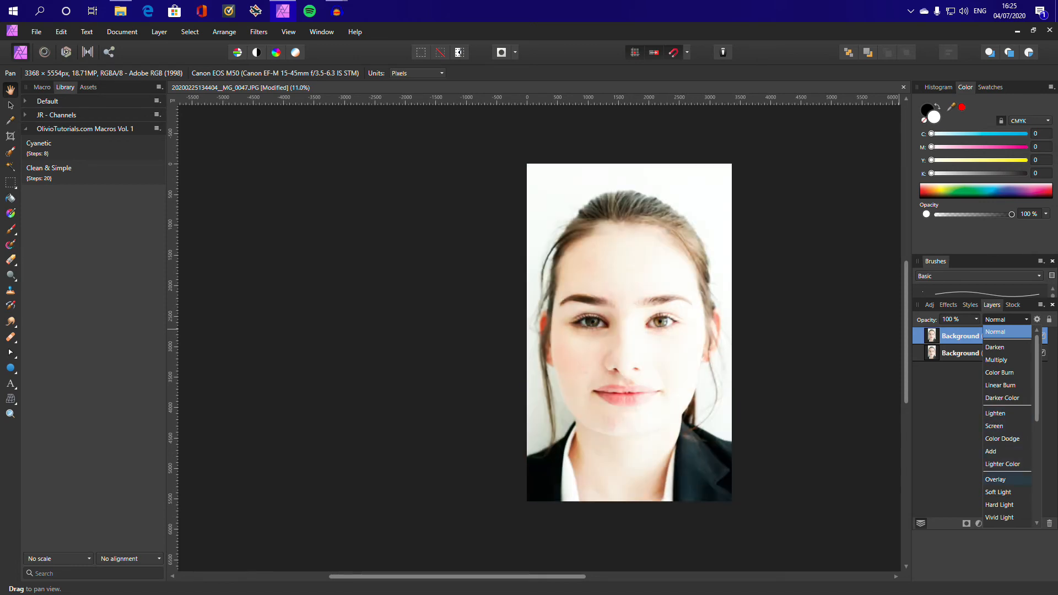
pyautogui.scroll(-4, 1003, 438)
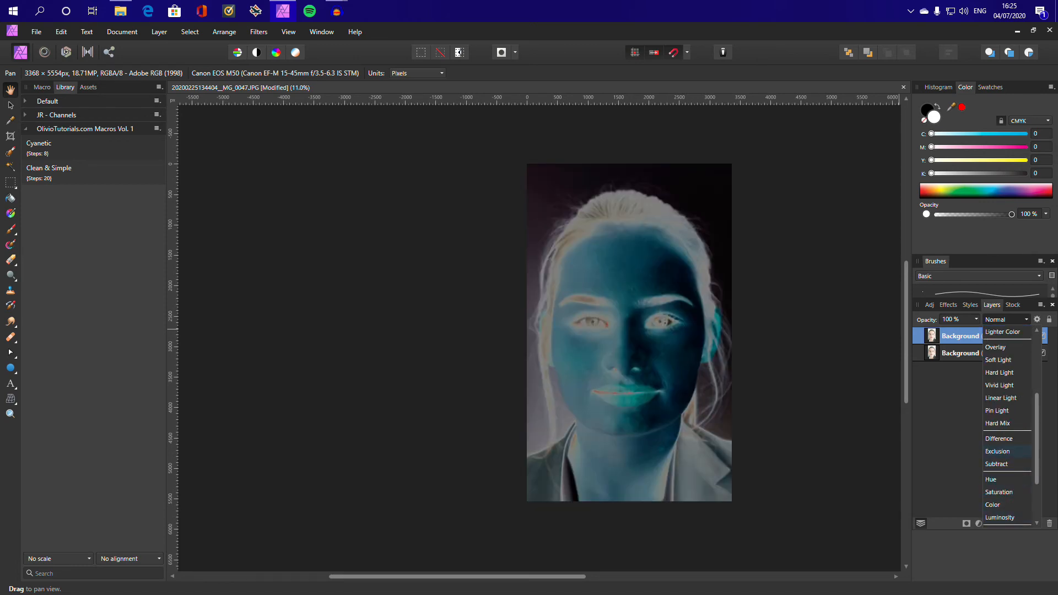
pyautogui.scroll(4, 1000, 398)
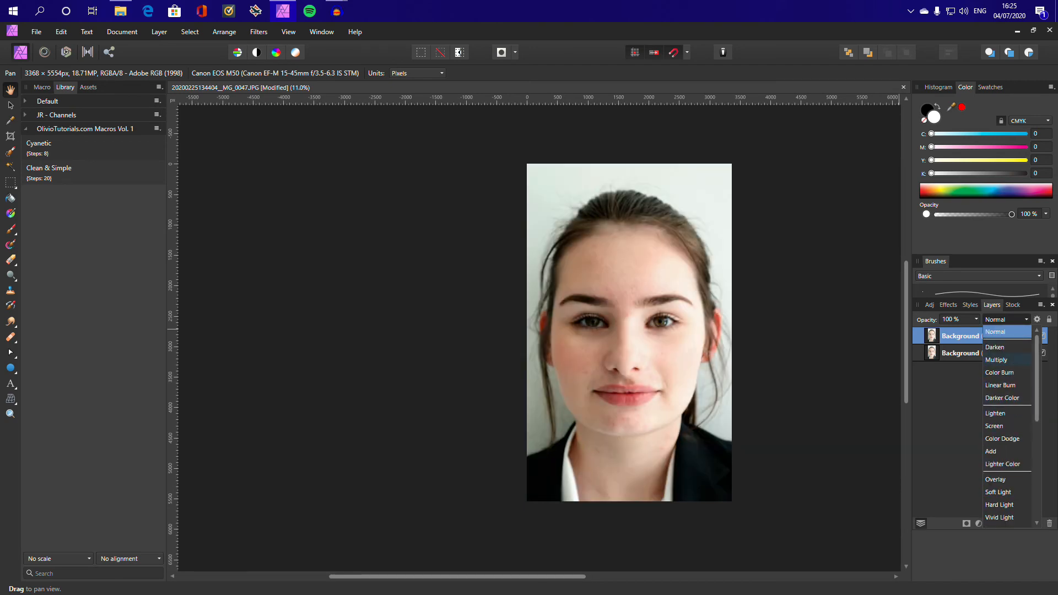
pyautogui.click(996, 359)
pyautogui.scroll(4, 736, 333)
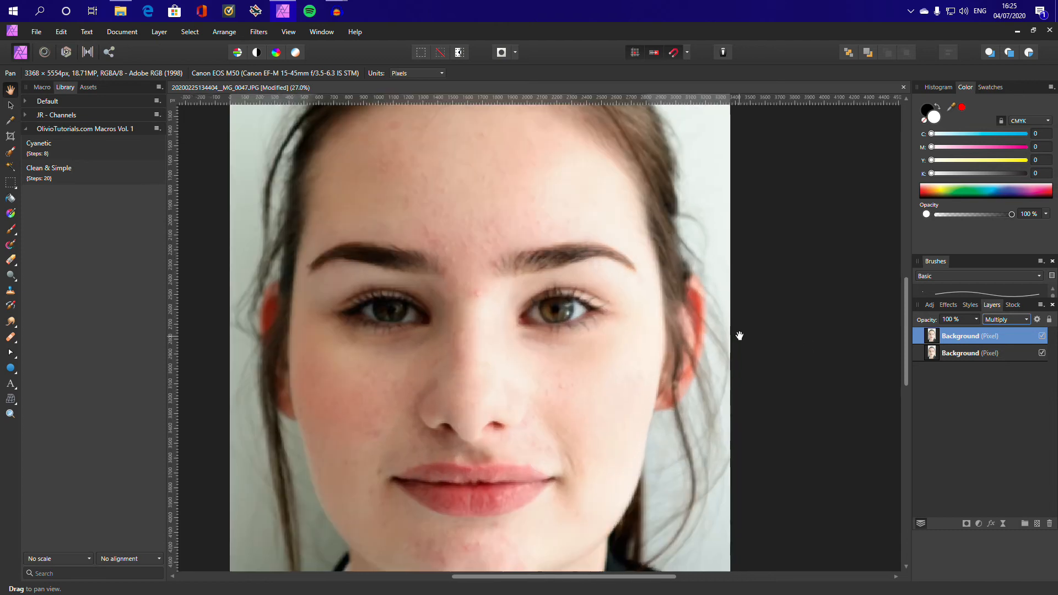
pyautogui.scroll(-1, 677, 324)
pyautogui.moveTo(676, 323); pyautogui.dragTo(723, 301)
pyautogui.scroll(-2, 724, 301)
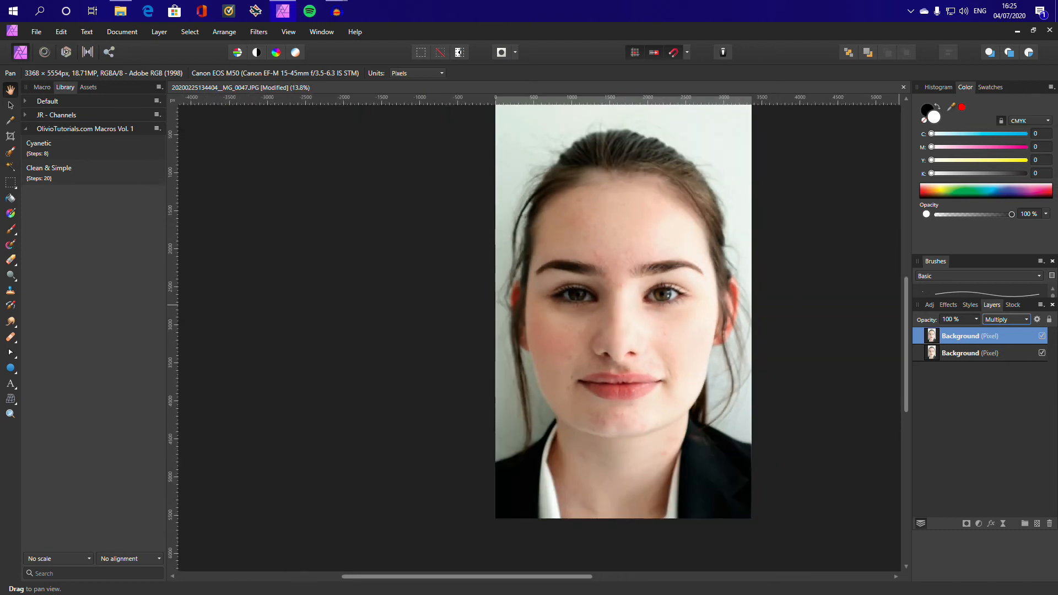
# - Toggle the Multiply copy's visibility and examine the portrait's skin and eyes up close
pyautogui.click(1042, 336)
pyautogui.click(1041, 335)
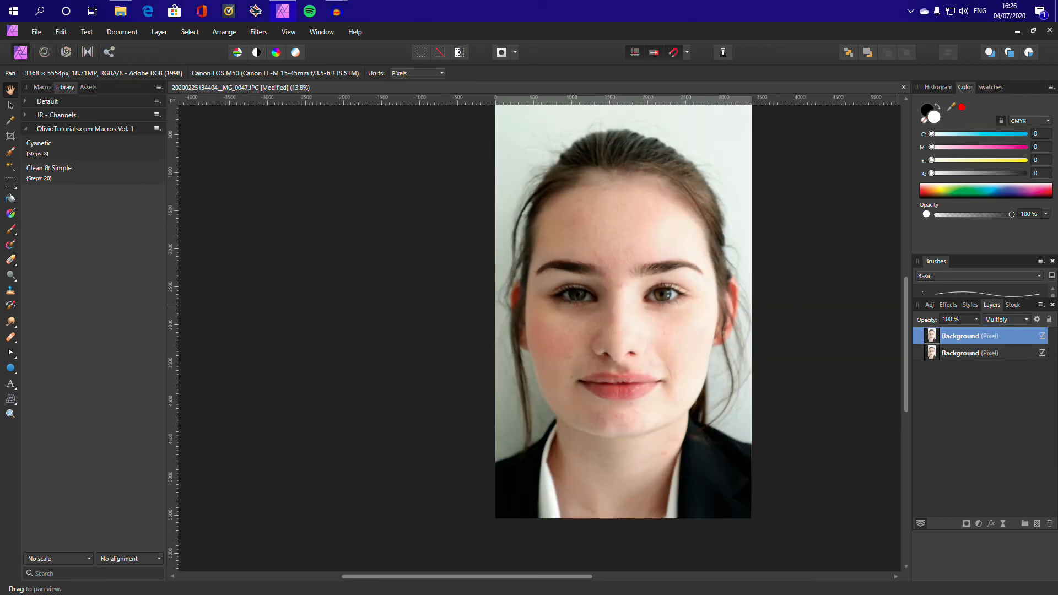
pyautogui.click(1042, 336)
pyautogui.click(1042, 336)
pyautogui.scroll(2, 681, 303)
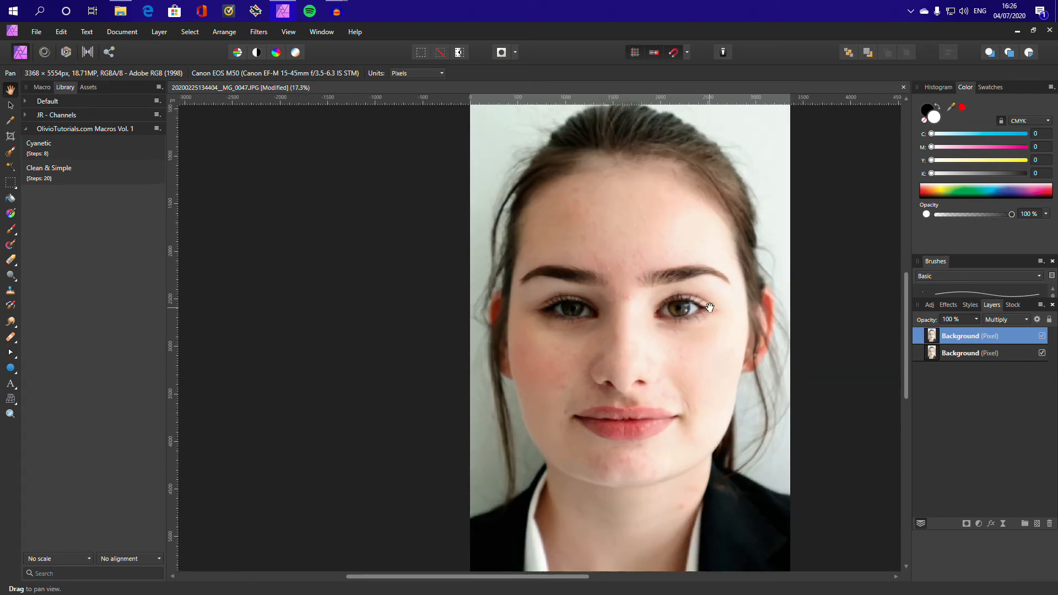
pyautogui.scroll(-1, 706, 308)
pyautogui.scroll(-1, 707, 308)
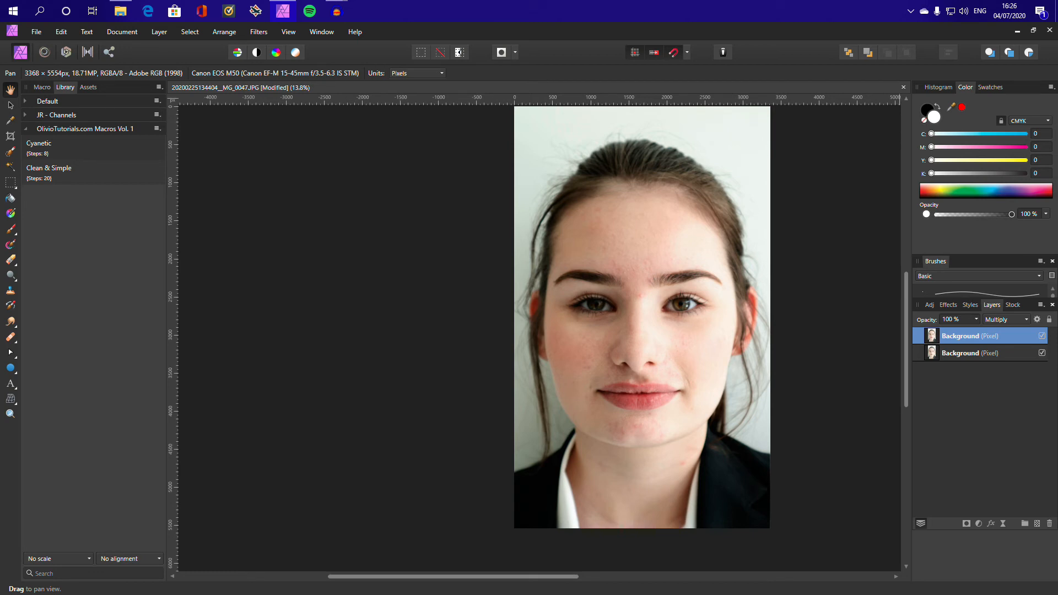
# - Delete the Multiply copy of the Background layer
pyautogui.press('Delete')
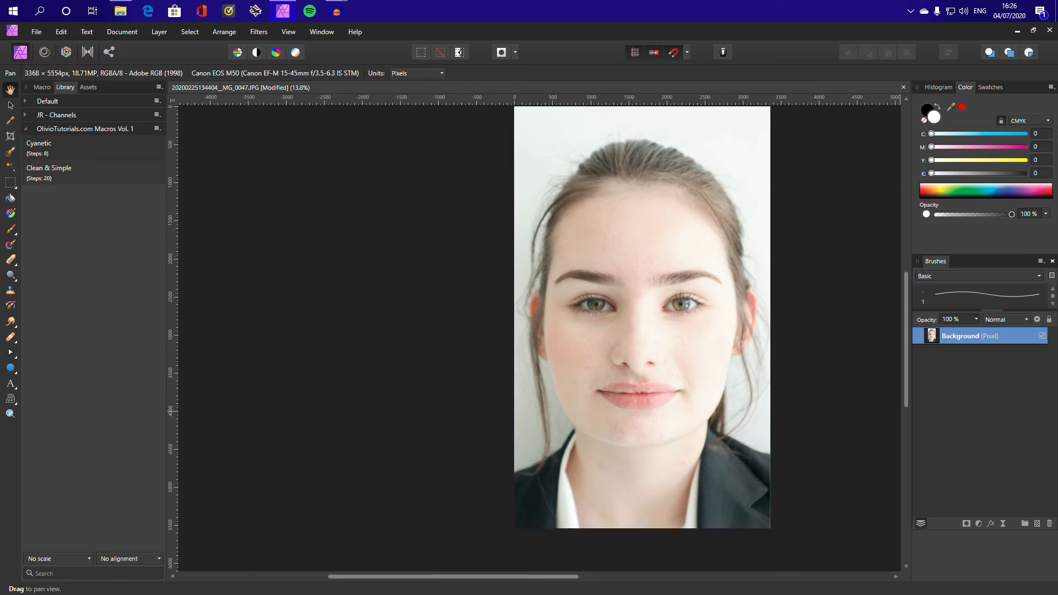
pyautogui.scroll(-1, 781, 382)
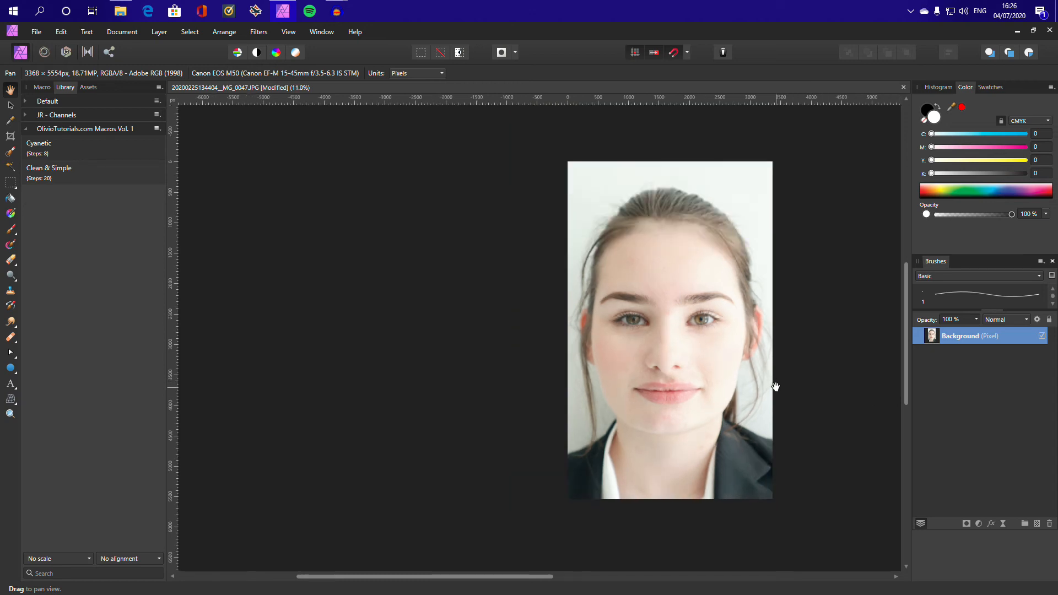
# - Duplicate the Background layer
pyautogui.scroll(3, 692, 409)
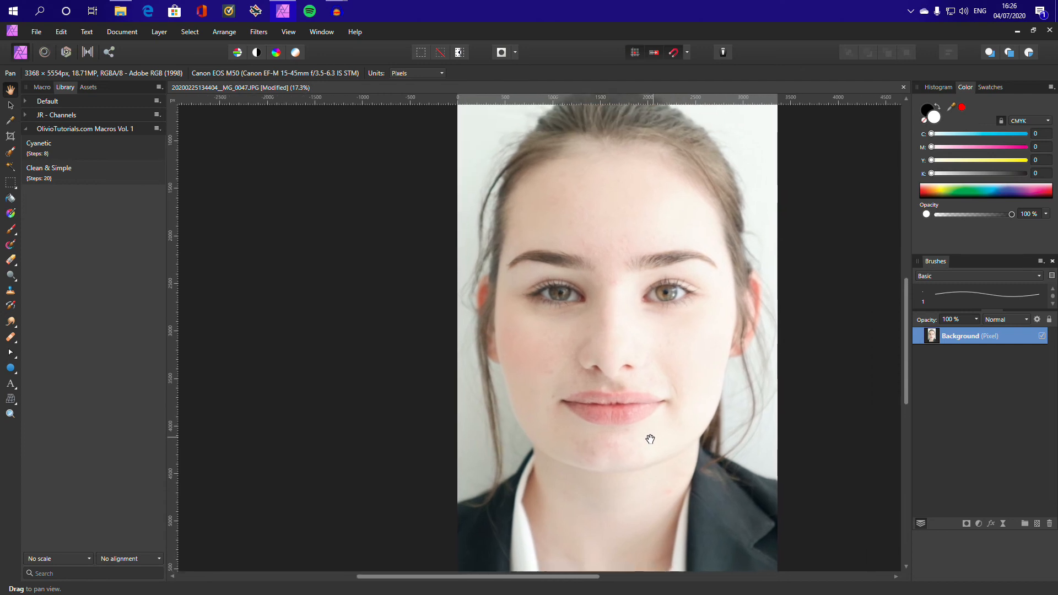
pyautogui.scroll(-1, 651, 439)
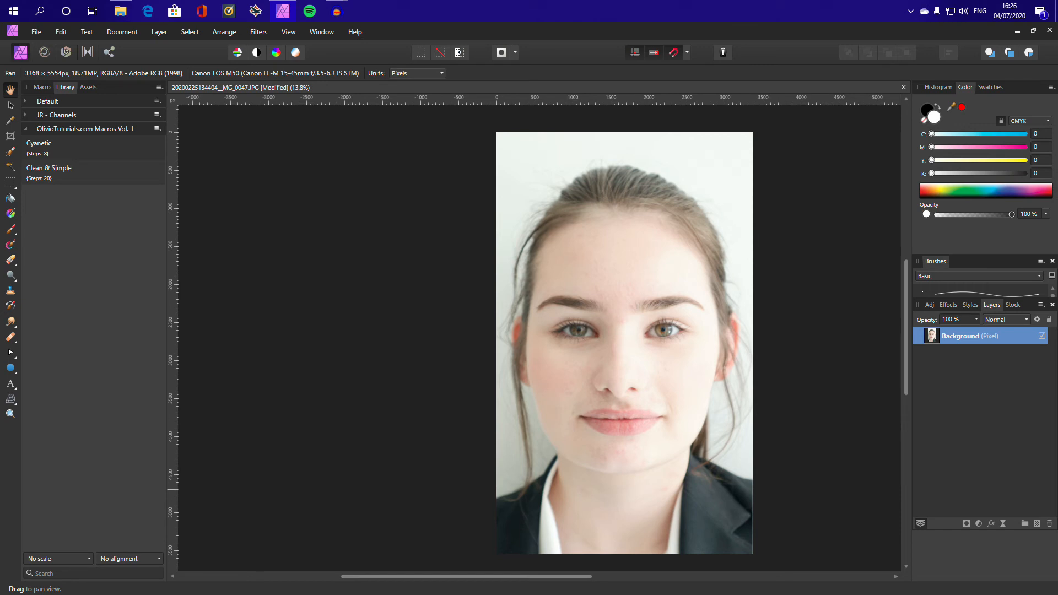
pyautogui.hotkey('ctrl', 'j')
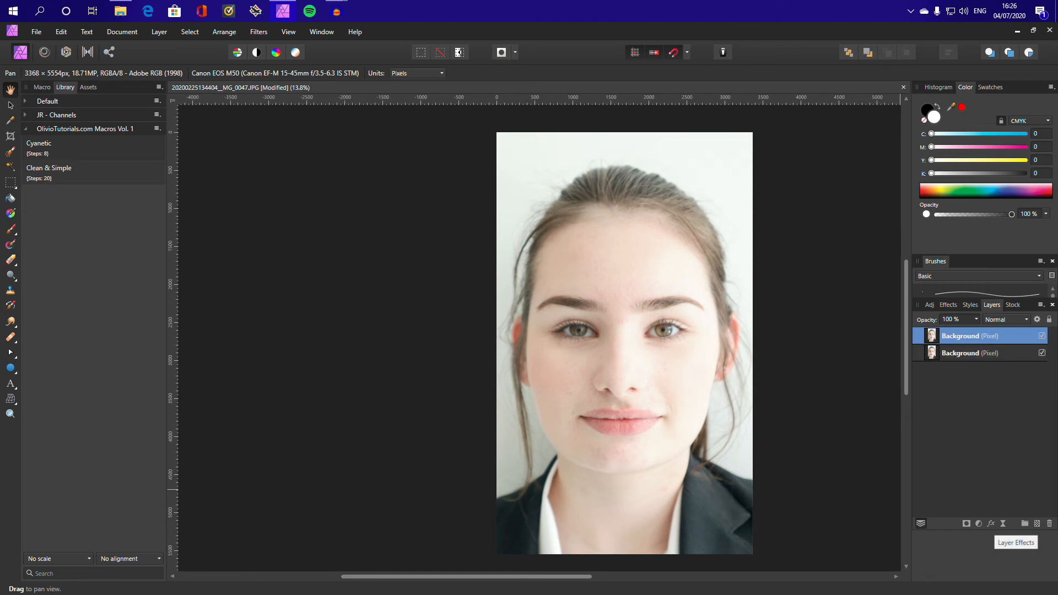
pyautogui.click(991, 523)
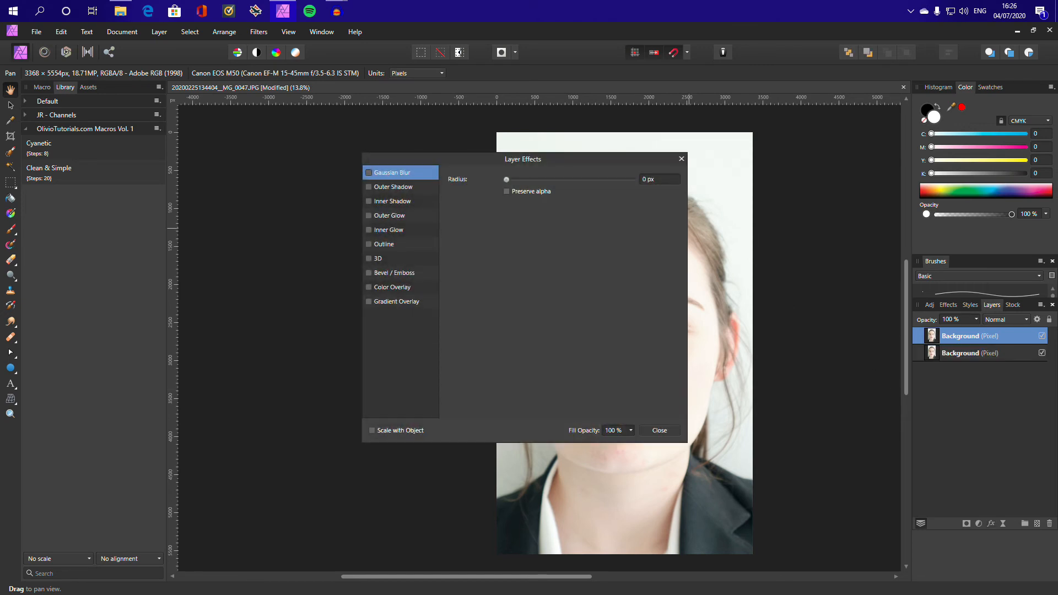
pyautogui.click(682, 159)
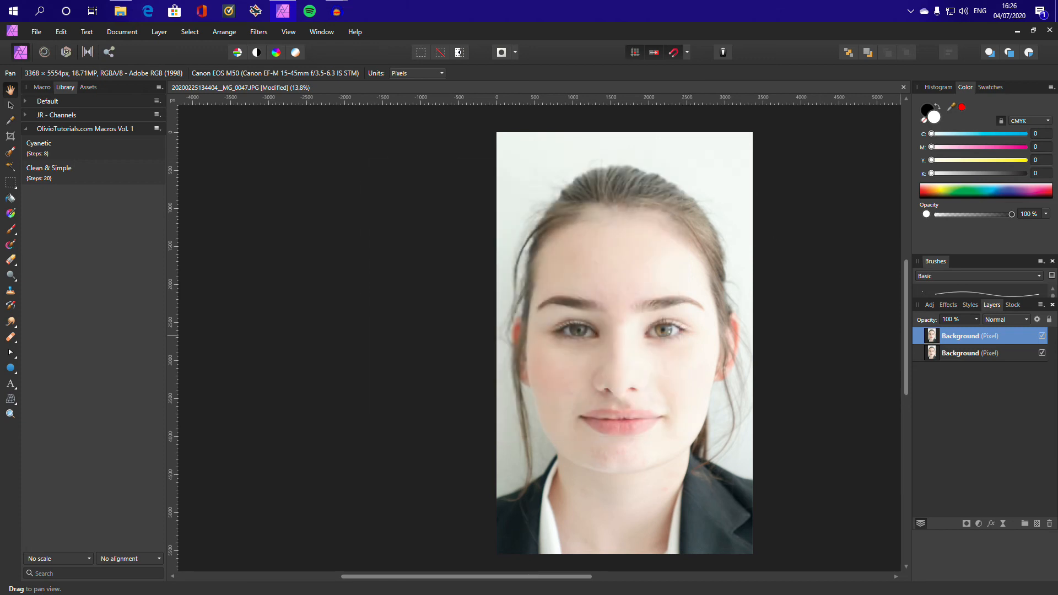
# - Add a live Gaussian Blur with a 0.5 px radius to the Background copy and set its blend mode to Multiply
pyautogui.click(1003, 524)
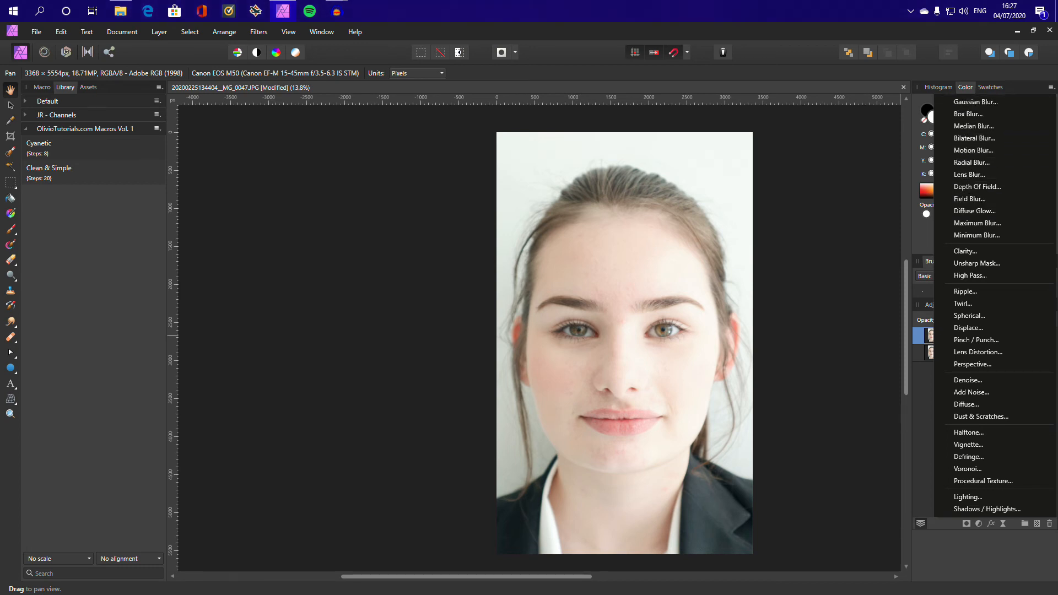
pyautogui.click(976, 101)
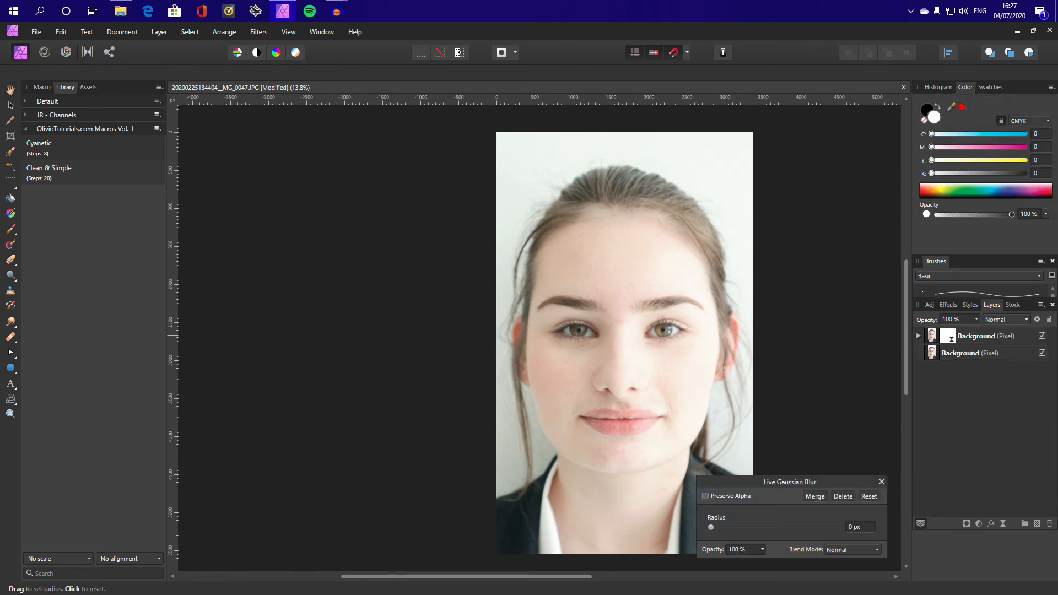
pyautogui.moveTo(711, 528)
pyautogui.mouseDown()
pyautogui.moveTo(762, 527)
pyautogui.moveTo(726, 527)
pyautogui.mouseUp()
pyautogui.click(705, 495)
pyautogui.click(852, 550)
pyautogui.scroll(-2, 848, 532)
pyautogui.scroll(2, 848, 532)
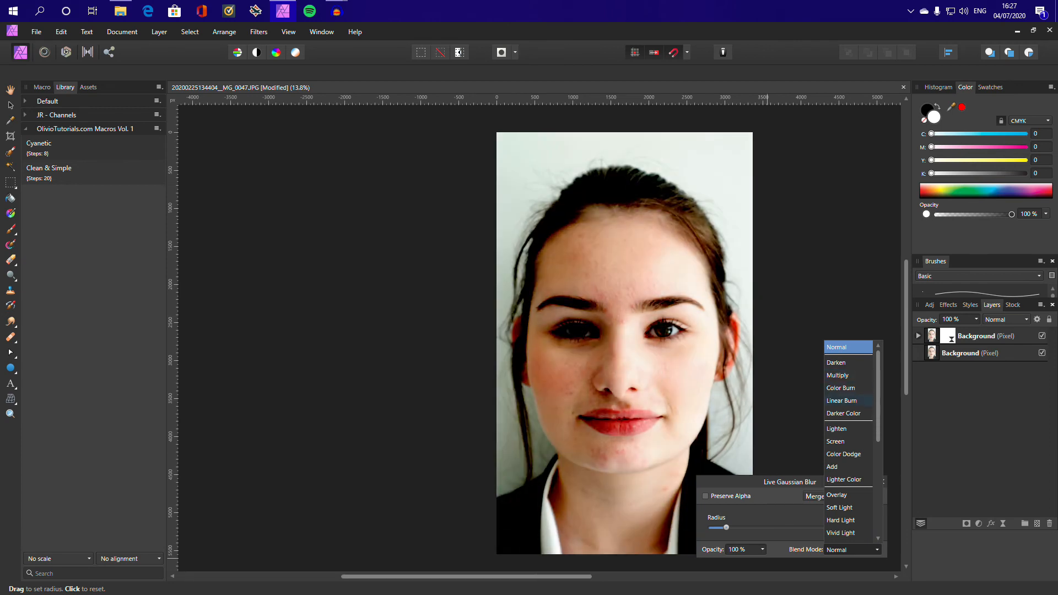
pyautogui.click(838, 376)
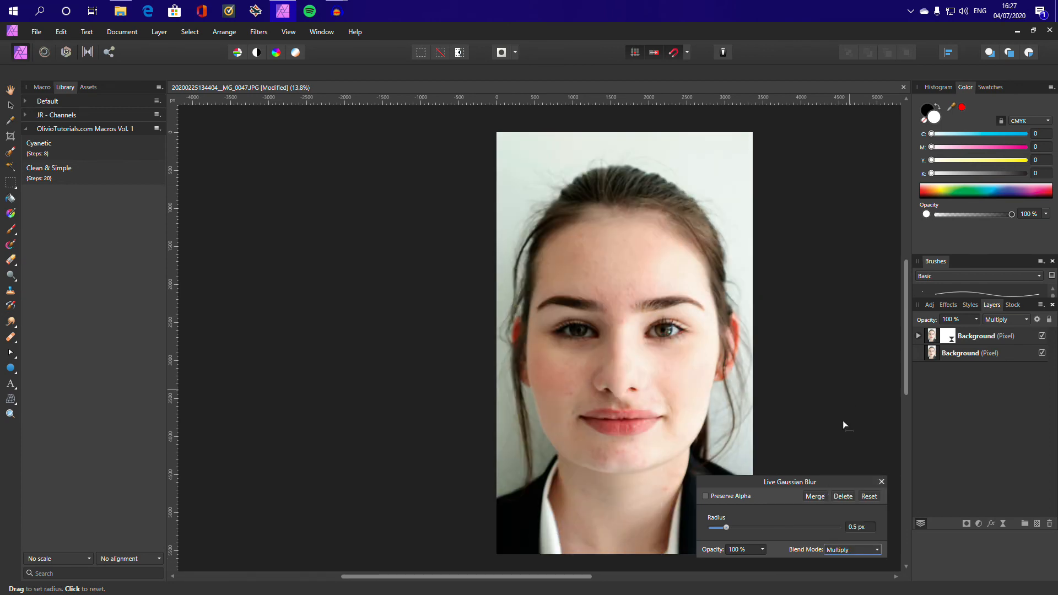
# - Raise the live Gaussian Blur's radius slightly and examine the portrait's face up close and as a whole
pyautogui.moveTo(727, 527)
pyautogui.mouseDown()
pyautogui.moveTo(799, 527)
pyautogui.moveTo(716, 527)
pyautogui.moveTo(769, 528)
pyautogui.moveTo(731, 528)
pyautogui.mouseUp()
pyautogui.press('h')
pyautogui.scroll(4, 612, 361)
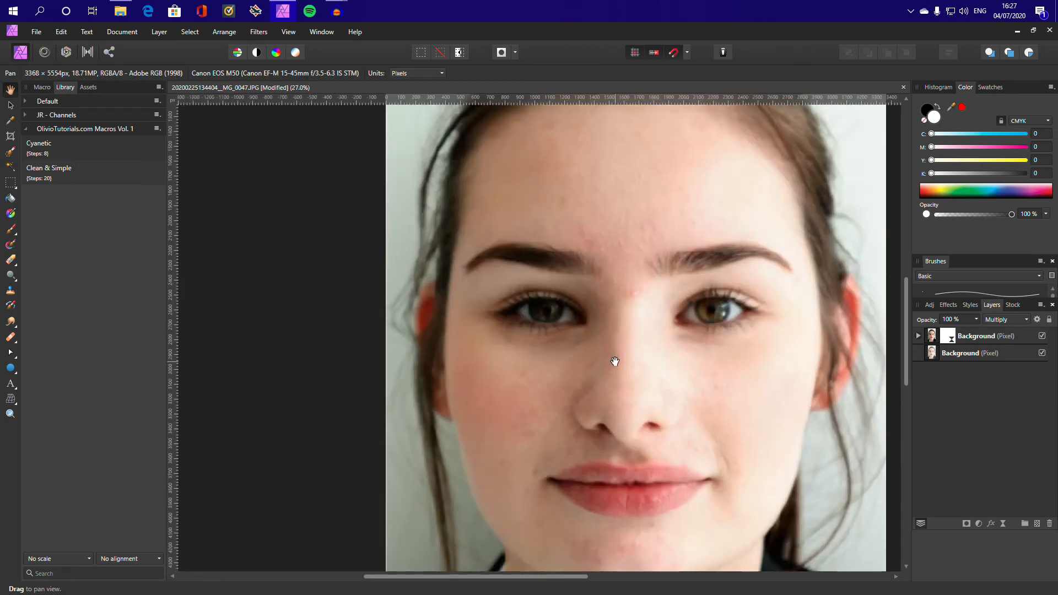
pyautogui.scroll(-3, 611, 361)
pyautogui.scroll(-1, 599, 341)
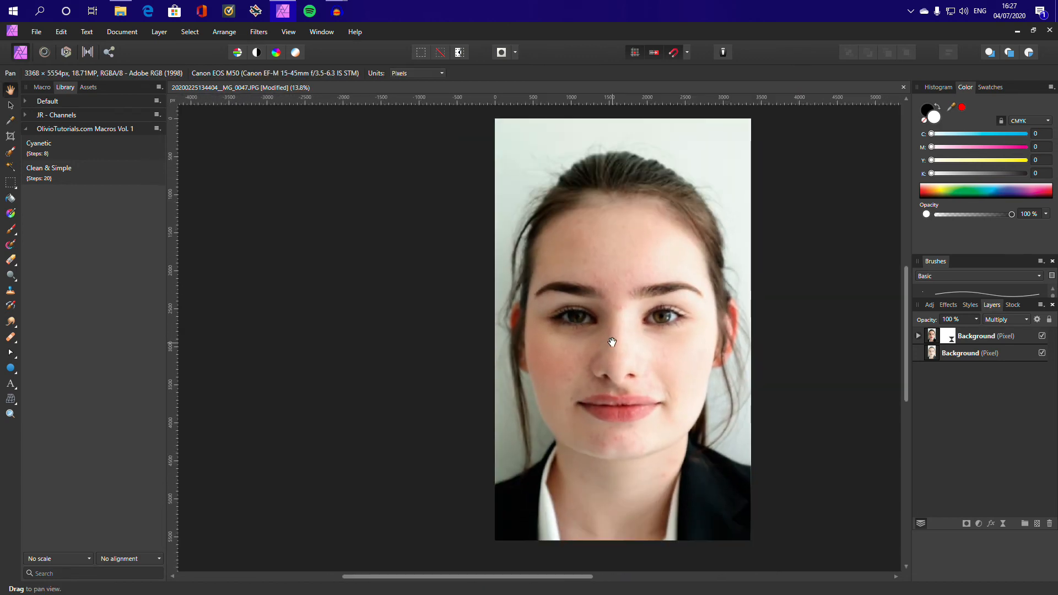
pyautogui.scroll(1, 609, 348)
pyautogui.scroll(-1, 612, 352)
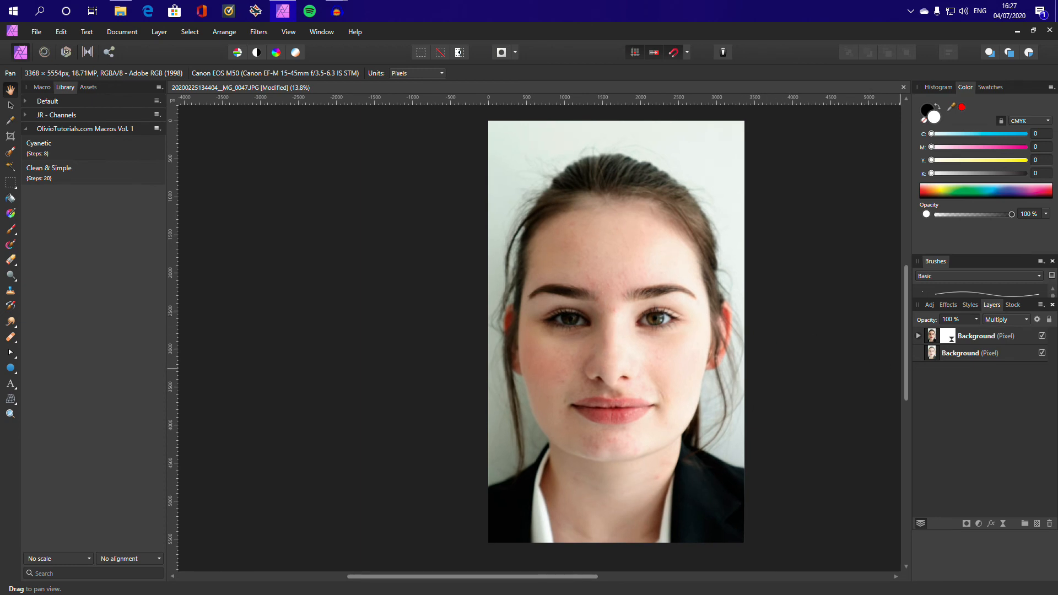
# - Add a live Ripple filter to the upper Background layer with intensity 100 and the Multiply blend mode
pyautogui.click(978, 524)
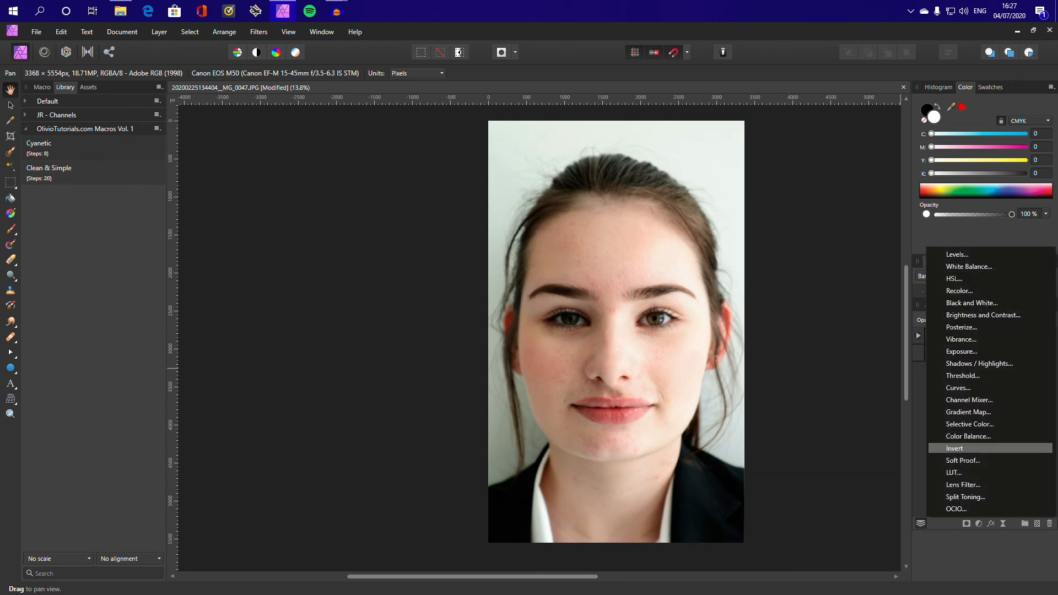
pyautogui.press('Escape')
pyautogui.click(986, 335)
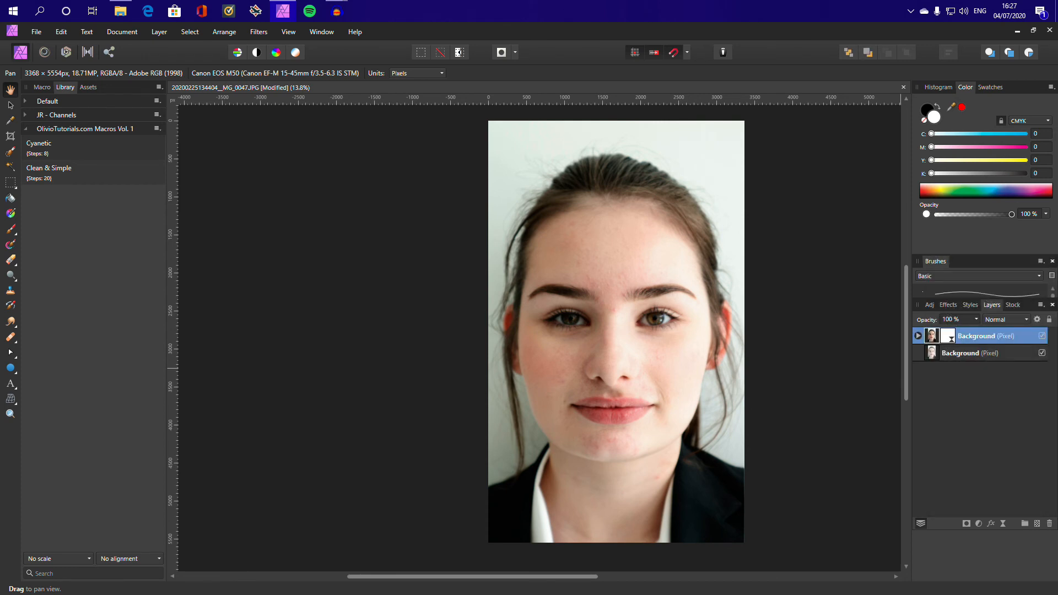
pyautogui.click(1003, 523)
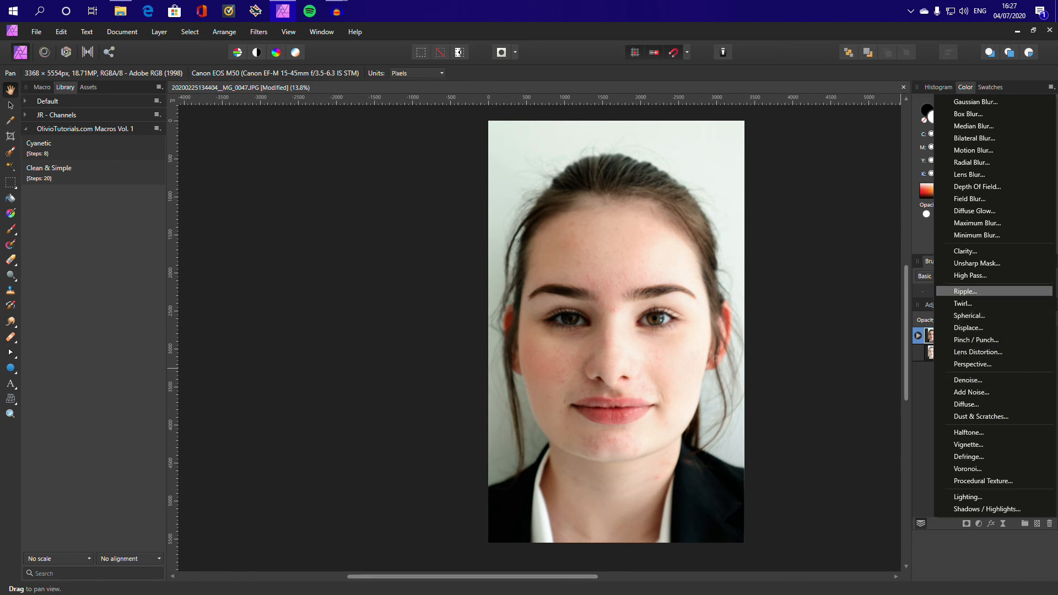
pyautogui.click(965, 291)
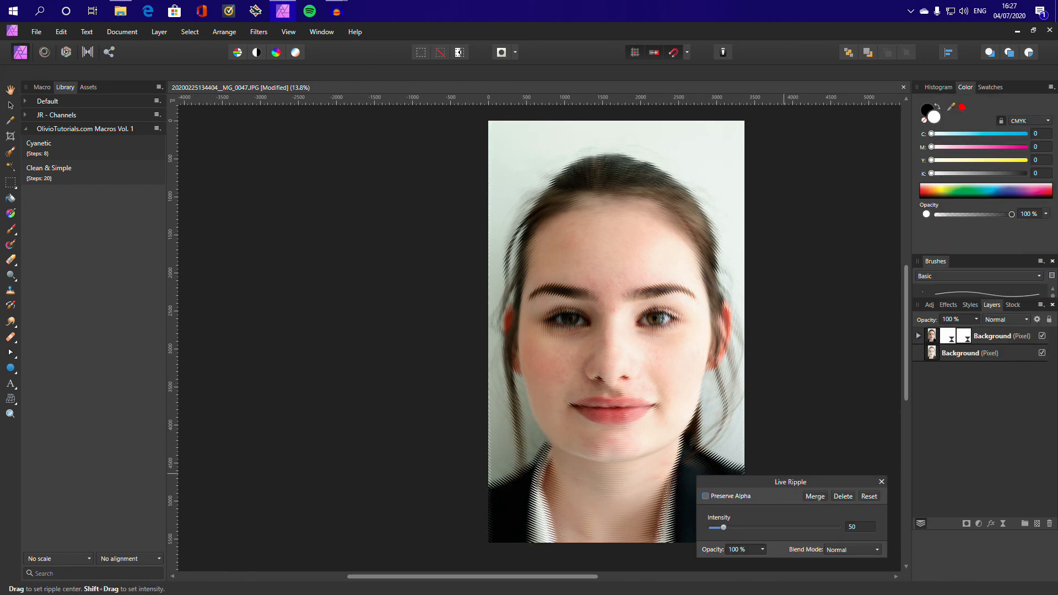
pyautogui.moveTo(724, 528)
pyautogui.mouseDown()
pyautogui.moveTo(780, 528)
pyautogui.moveTo(737, 528)
pyautogui.mouseUp()
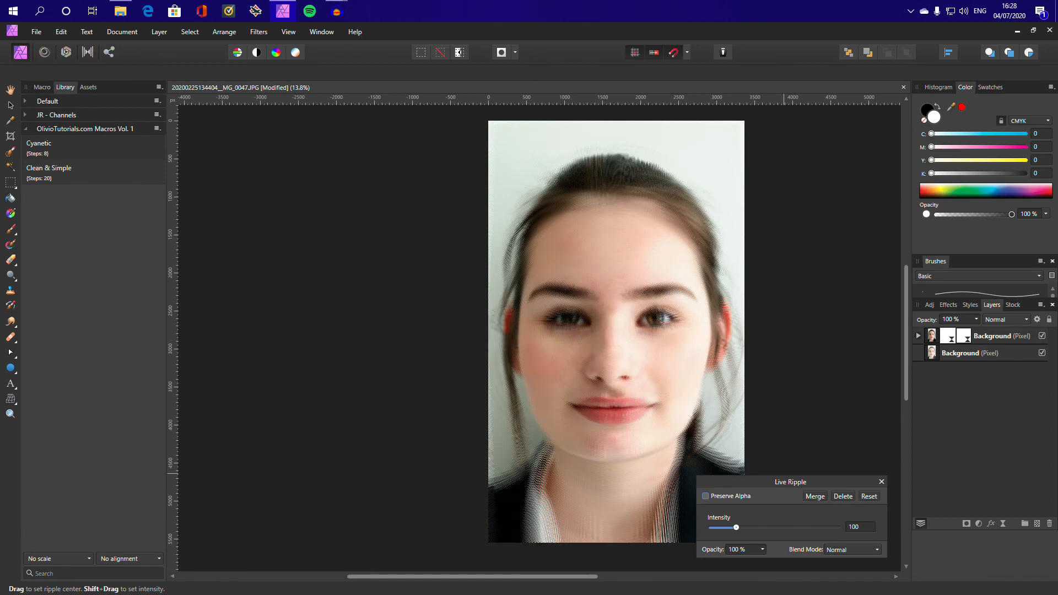
pyautogui.click(851, 549)
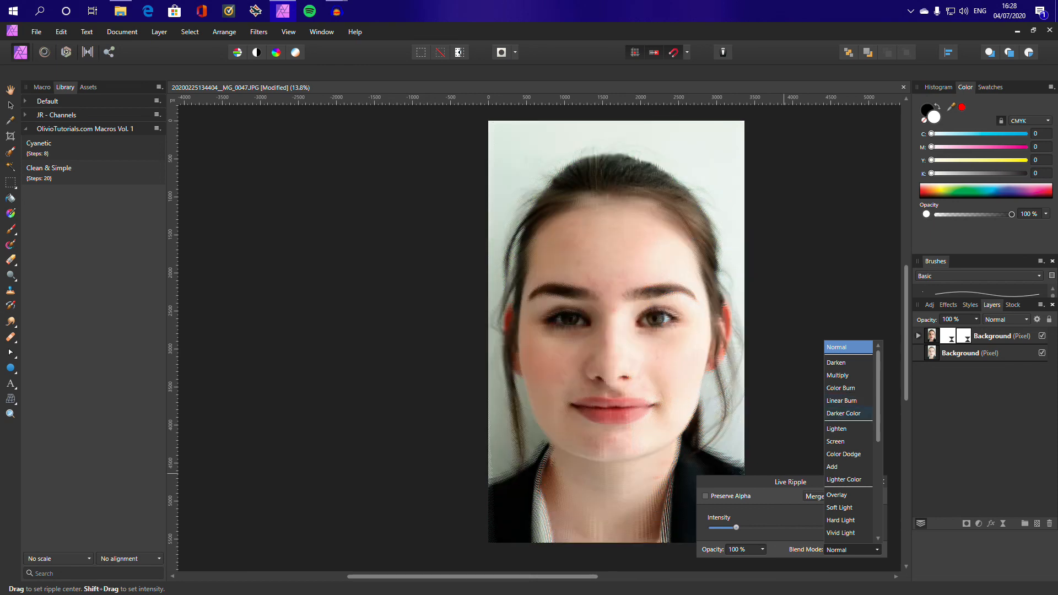
pyautogui.click(843, 376)
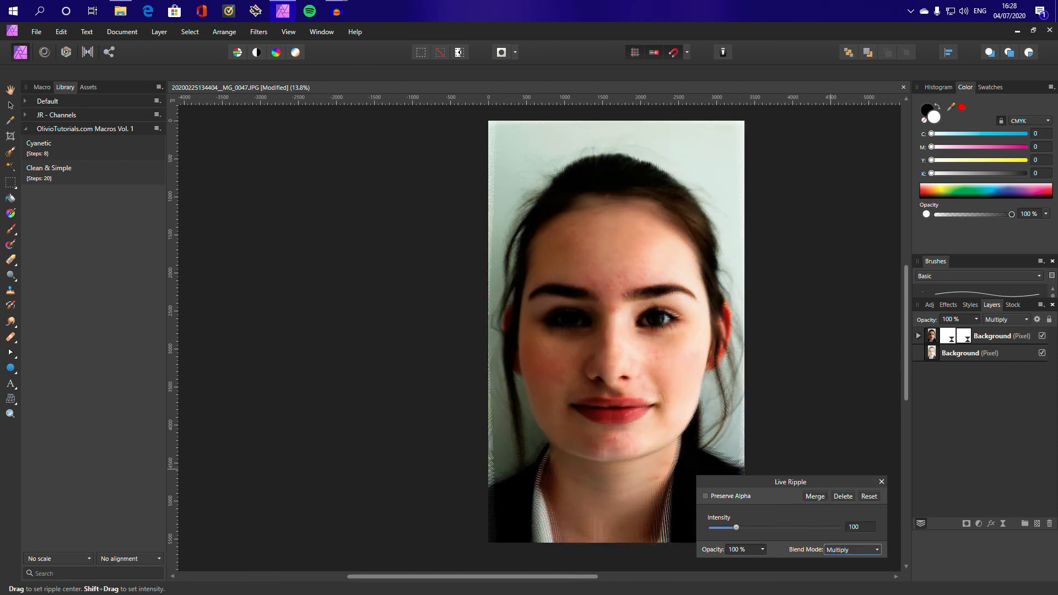
# - Set the Ripple filter's opacity to 64% and its intensity to about 106.5, and inspect the effect up close
pyautogui.click(763, 549)
pyautogui.moveTo(763, 560); pyautogui.dragTo(738, 527)
pyautogui.scroll(-1, 608, 484)
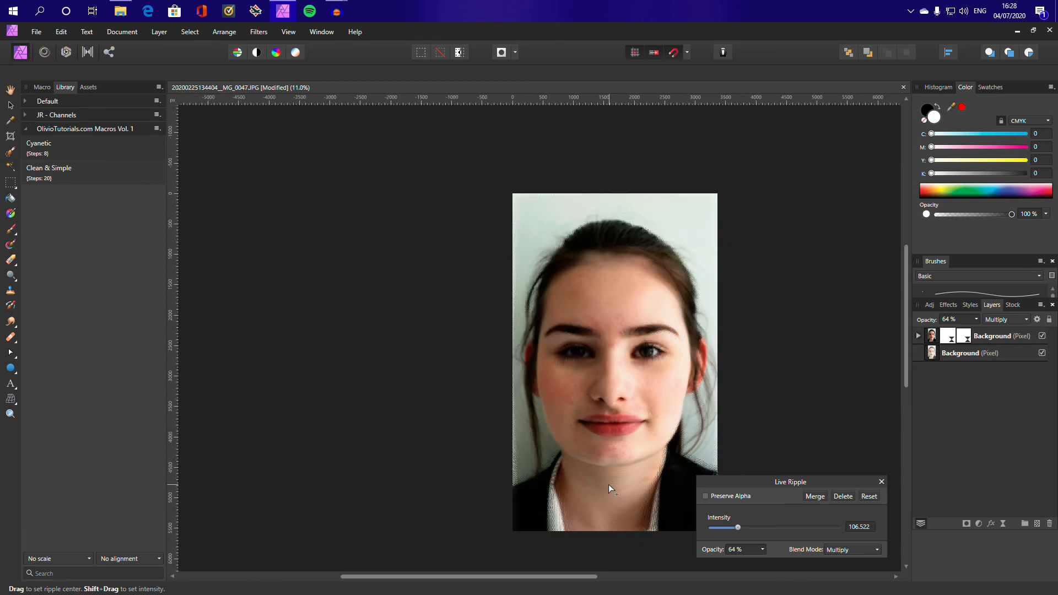
pyautogui.scroll(2, 608, 484)
pyautogui.scroll(2, 647, 490)
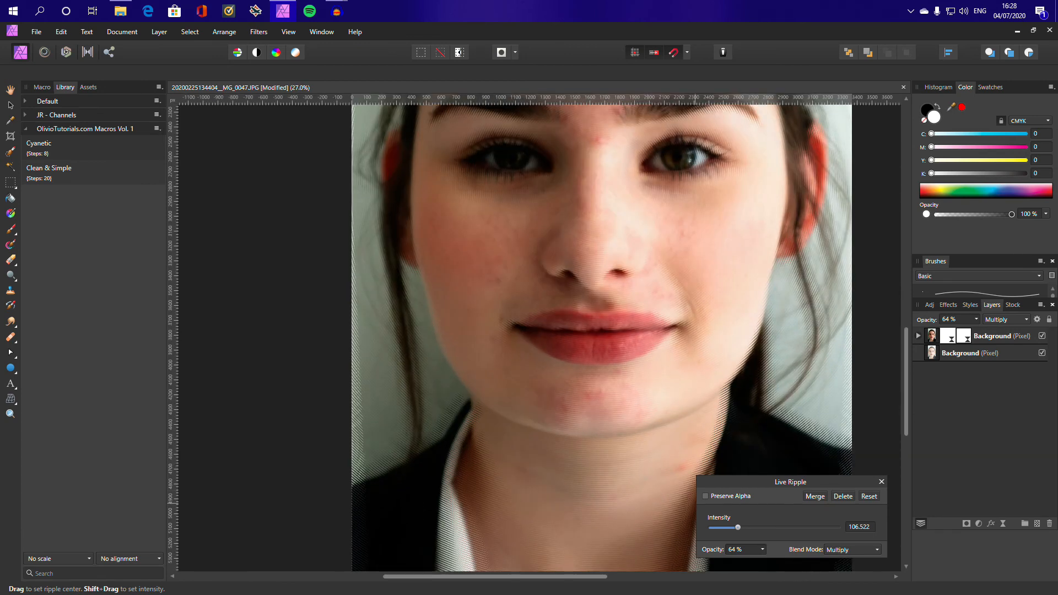
# - Raise the Ripple filter's intensity to 500 and view the full portrait
pyautogui.moveTo(738, 527); pyautogui.dragTo(818, 527)
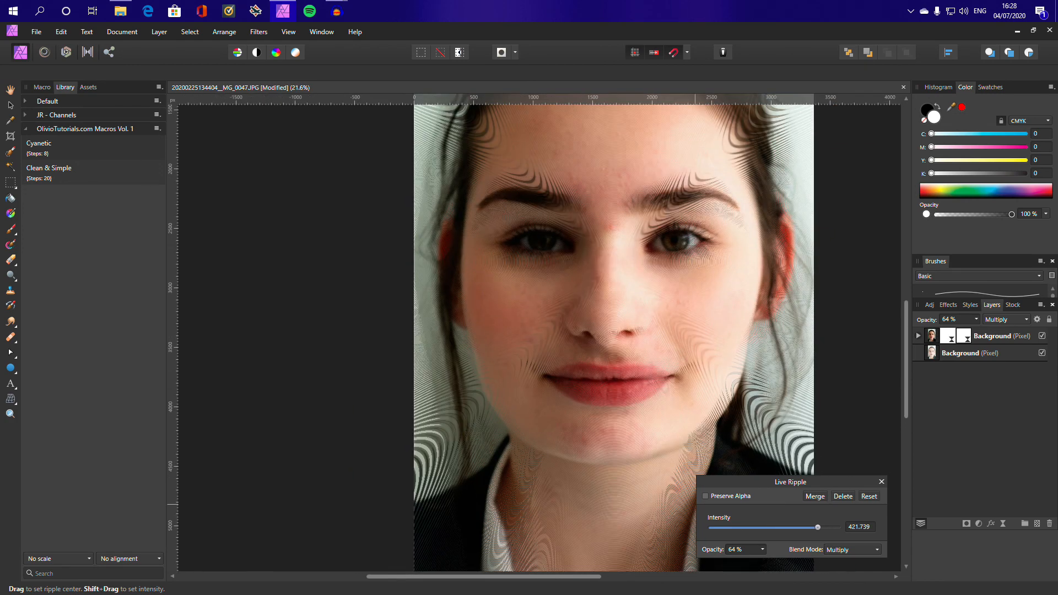
pyautogui.moveTo(812, 527); pyautogui.dragTo(837, 527)
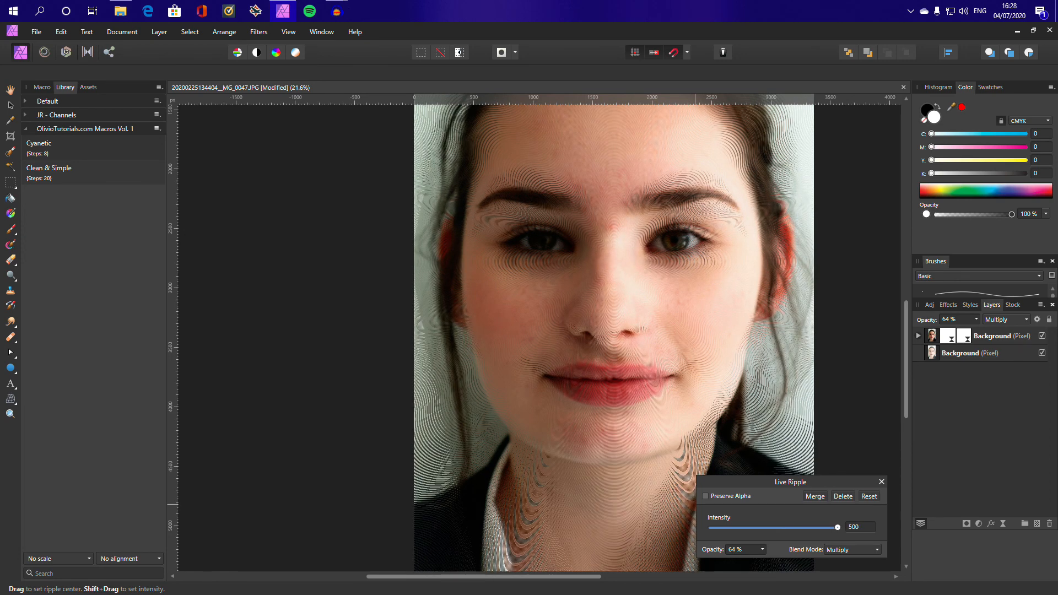
pyautogui.scroll(-3, 593, 477)
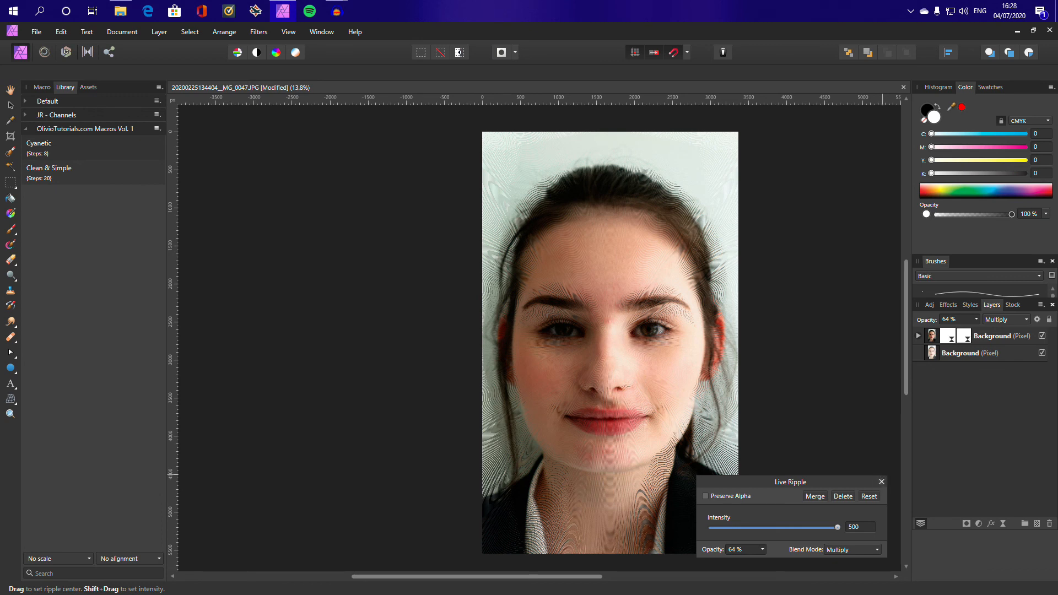
# - Set the Ripple filter's opacity to 53% and close its settings
pyautogui.click(762, 550)
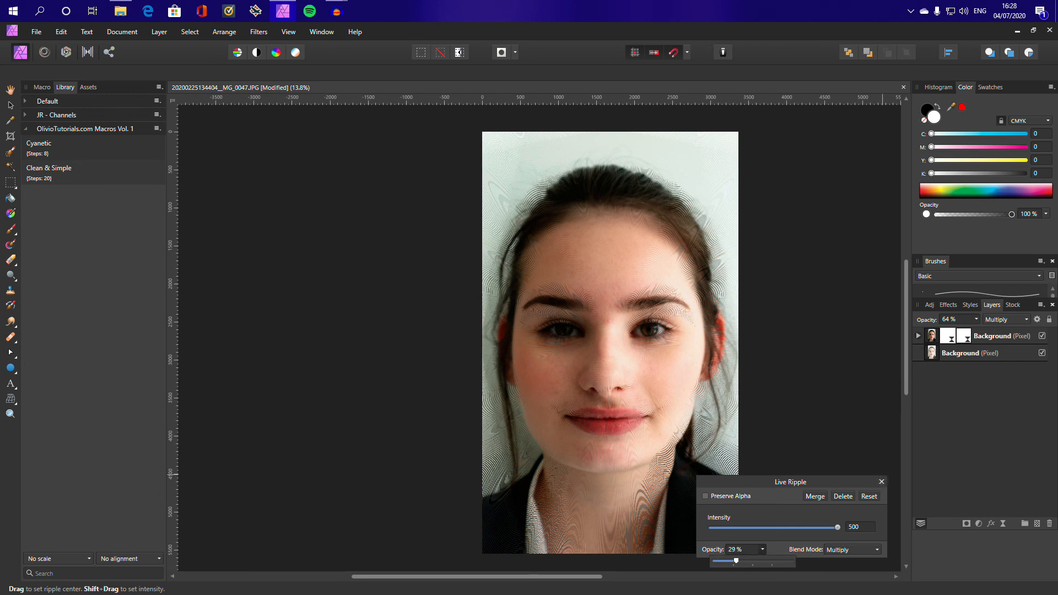
pyautogui.moveTo(736, 560); pyautogui.dragTo(757, 560)
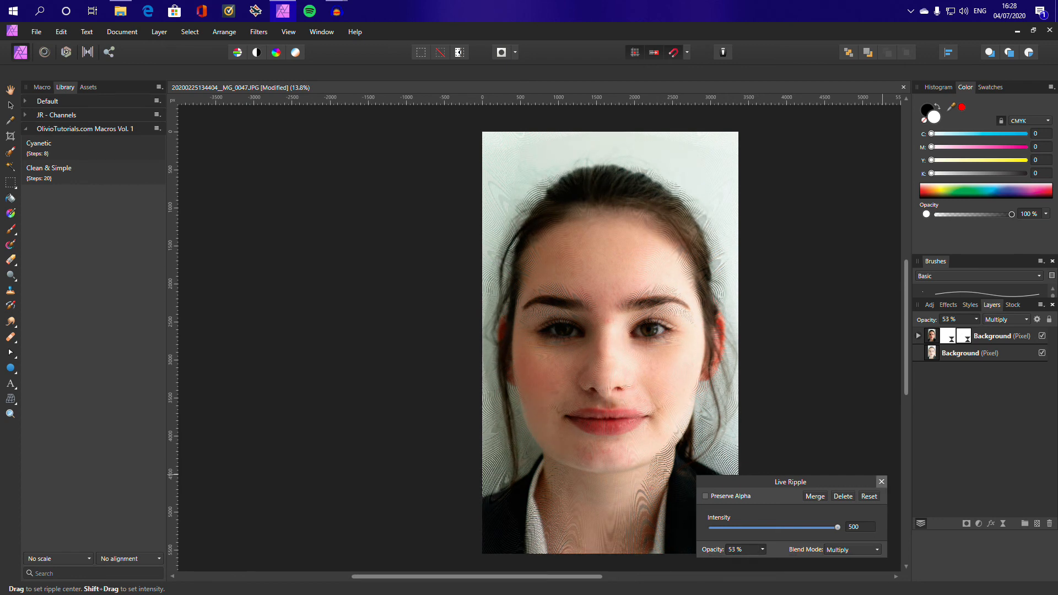
pyautogui.click(882, 482)
# - Show the upper Background layer's nested filters and add a mask layer at the top of the stack
pyautogui.click(918, 335)
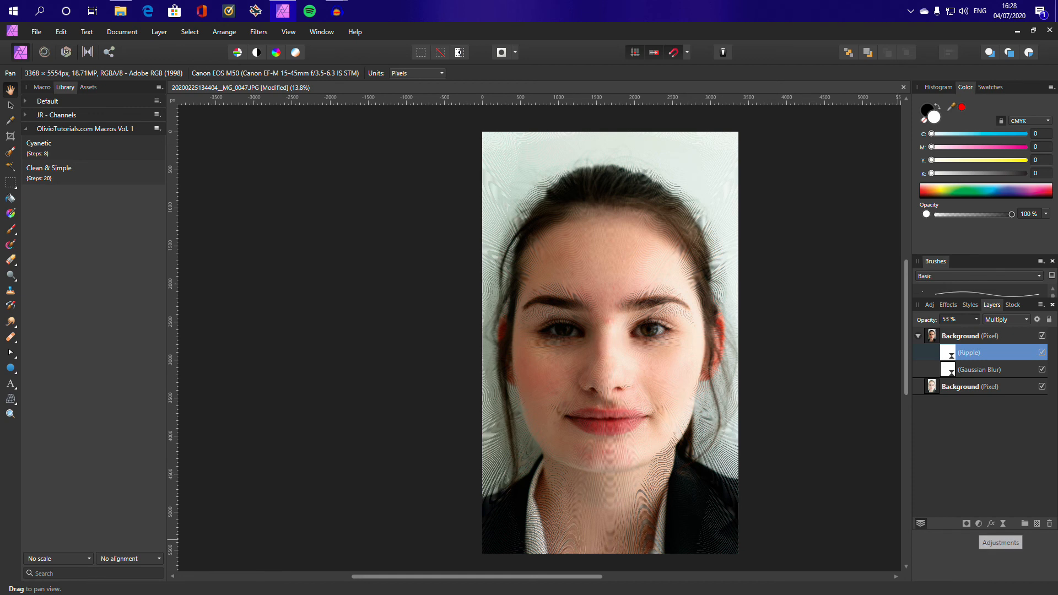
pyautogui.click(966, 523)
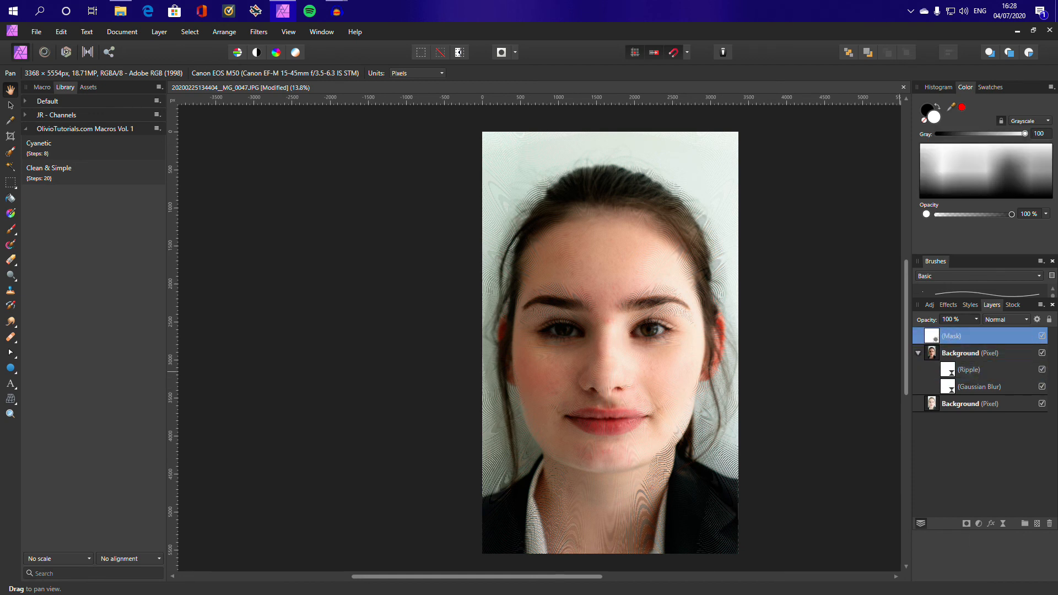
# - Try erasing the nested Ripple filter over one eye and the nose with a 560 px eraser, and undo the stroke
pyautogui.click(970, 371)
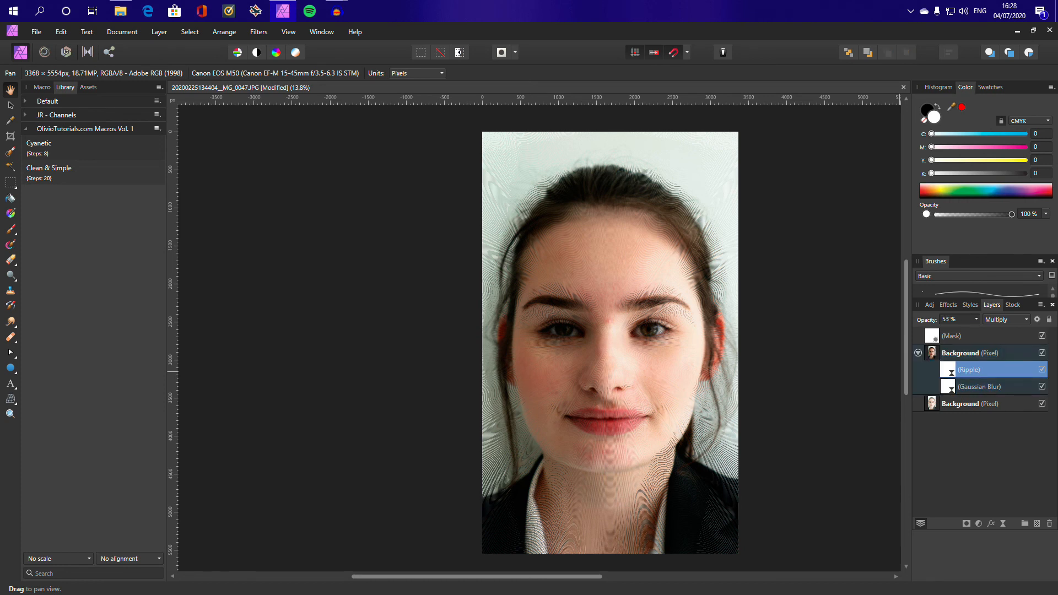
pyautogui.rightClick(942, 376)
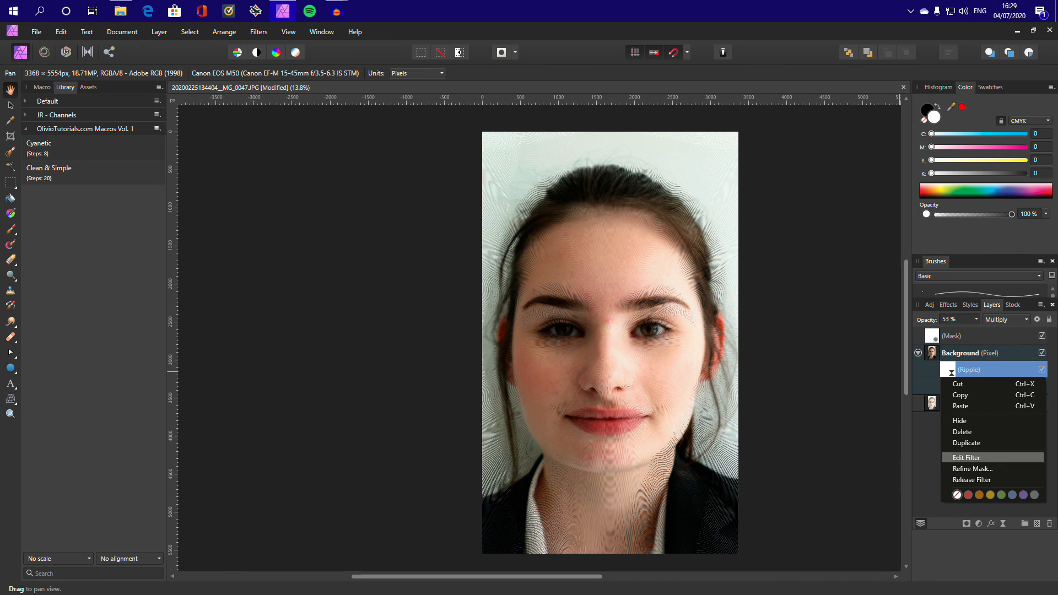
pyautogui.click(931, 403)
pyautogui.click(960, 352)
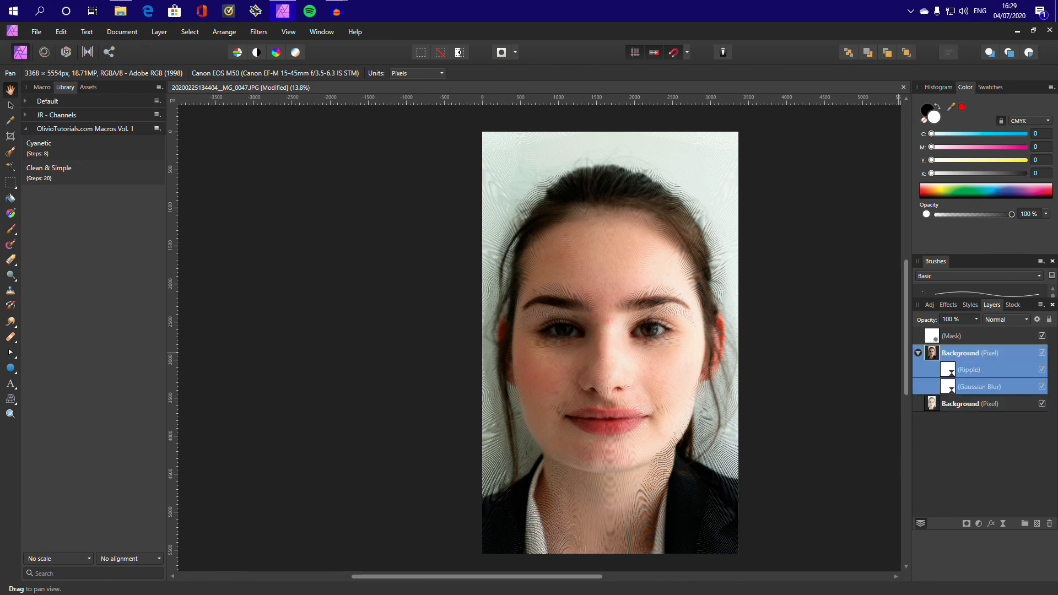
pyautogui.click(968, 369)
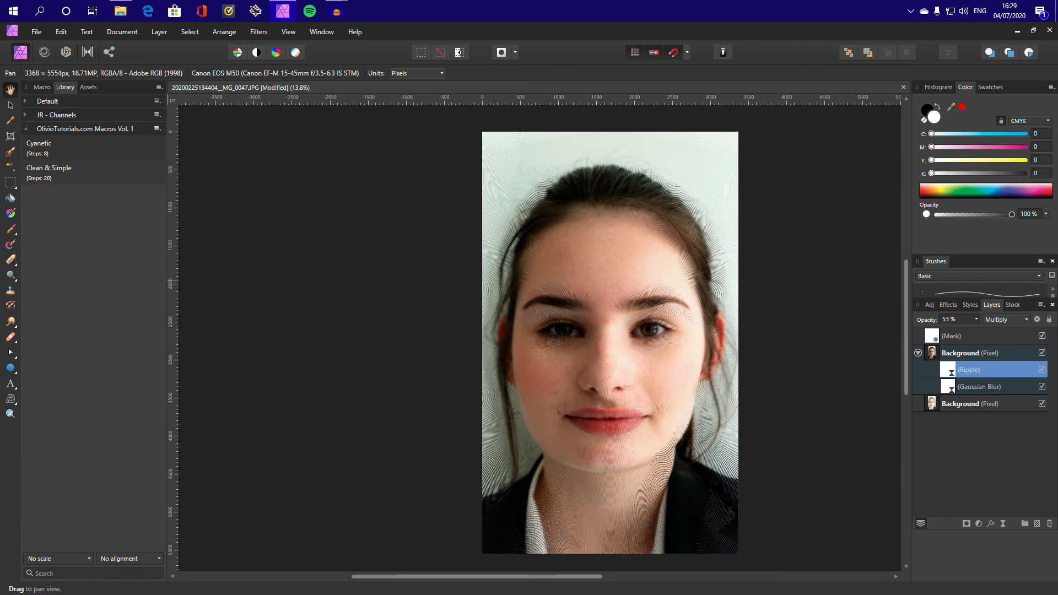
pyautogui.press('e')
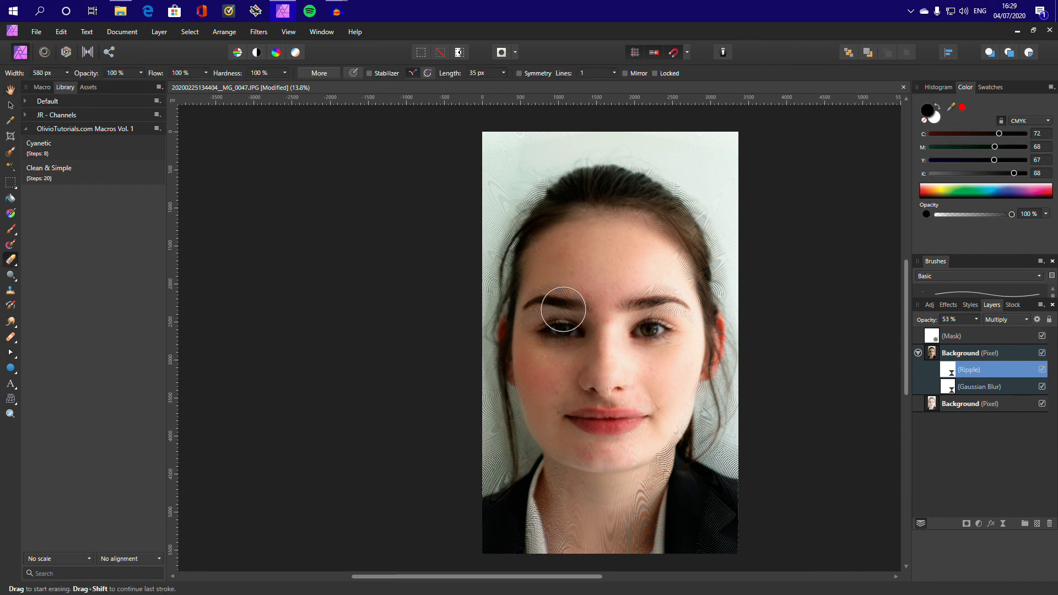
pyautogui.moveTo(564, 309)
pyautogui.mouseDown()
pyautogui.moveTo(587, 372)
pyautogui.moveTo(589, 350)
pyautogui.mouseUp()
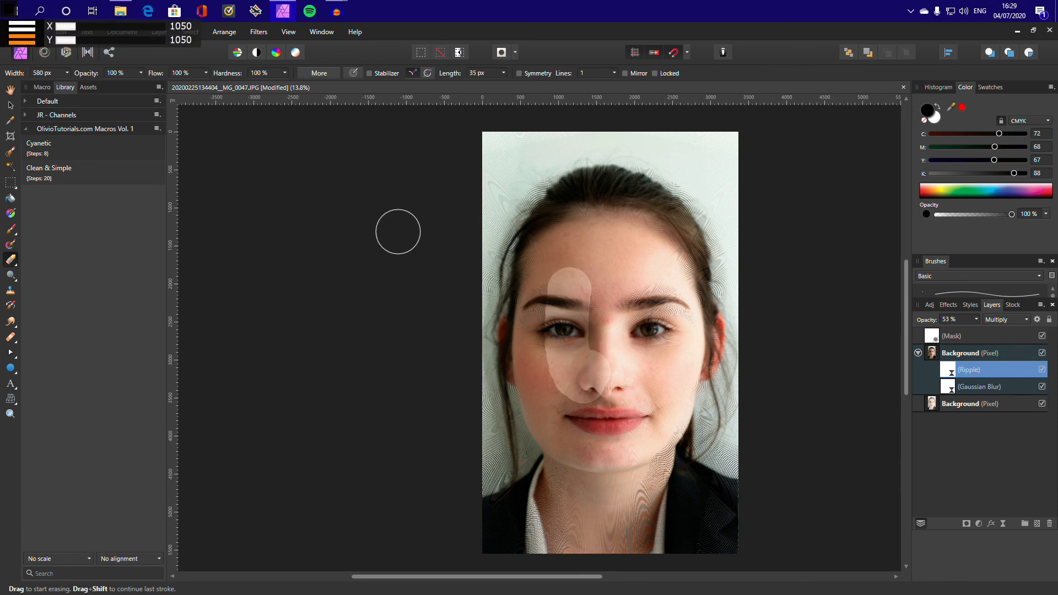
pyautogui.hotkey('ctrl', 'z')
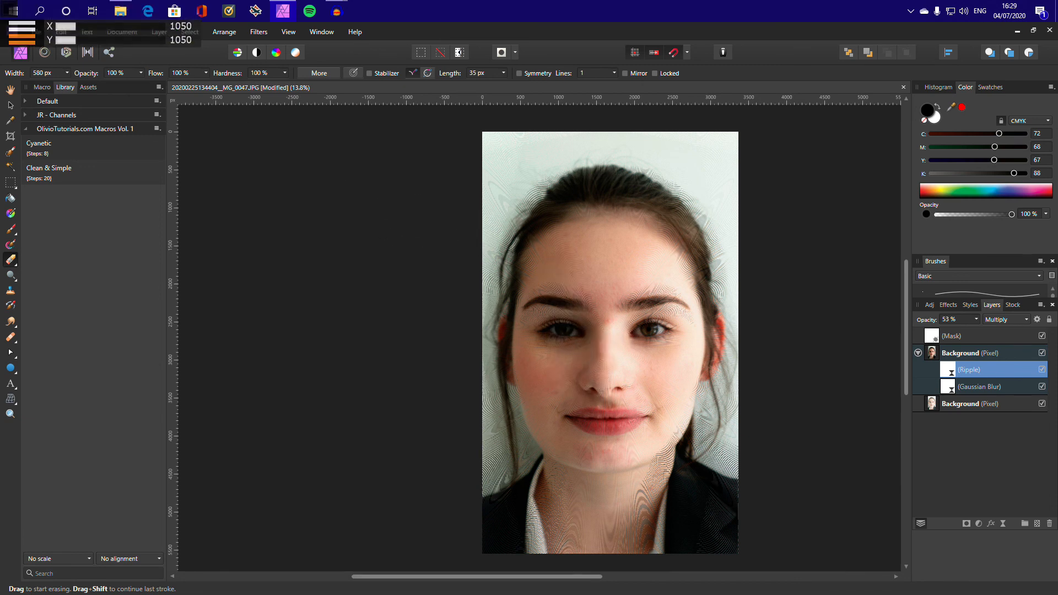
# - Set the eraser to 63% opacity and 46% hardness and erase the nested Ripple filter across the face
pyautogui.click(141, 73)
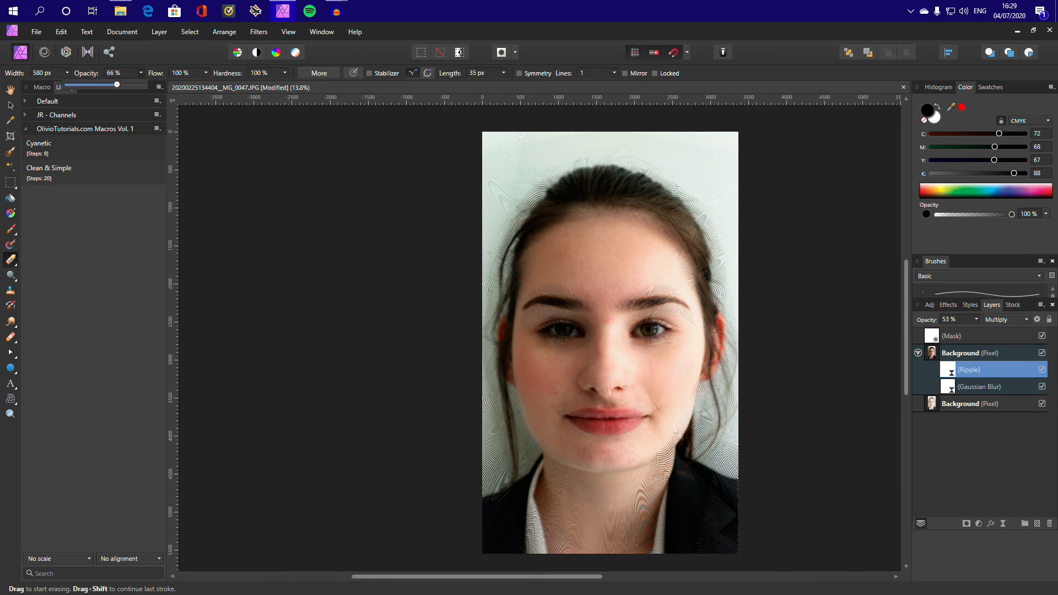
pyautogui.click(284, 72)
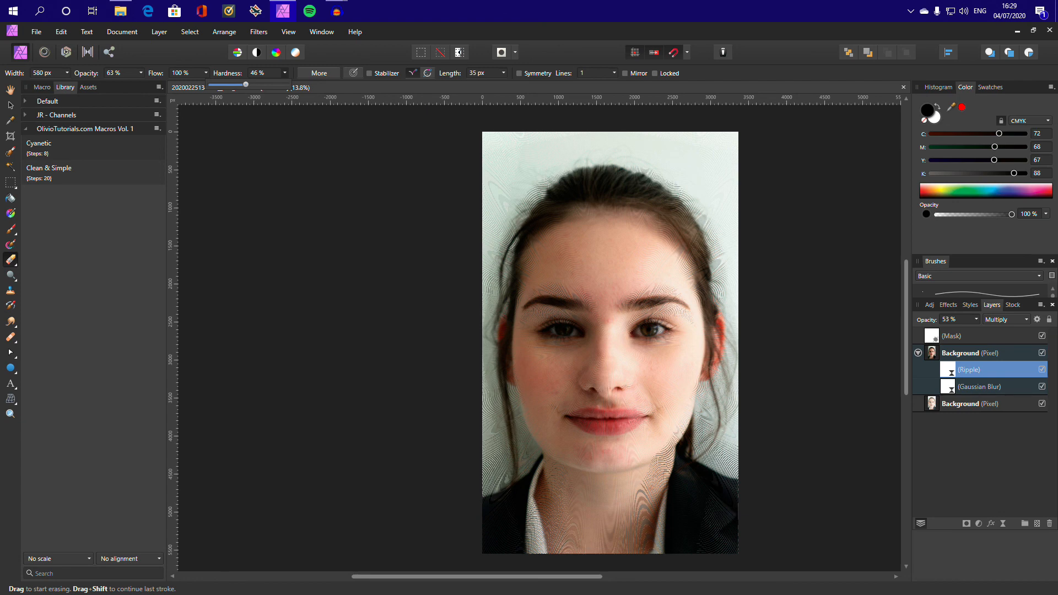
pyautogui.moveTo(512, 270)
pyautogui.mouseDown()
pyautogui.moveTo(556, 284)
pyautogui.moveTo(567, 354)
pyautogui.moveTo(556, 398)
pyautogui.moveTo(565, 312)
pyautogui.moveTo(559, 359)
pyautogui.moveTo(540, 309)
pyautogui.moveTo(599, 410)
pyautogui.moveTo(611, 296)
pyautogui.moveTo(628, 309)
pyautogui.mouseUp()
pyautogui.scroll(3, 600, 332)
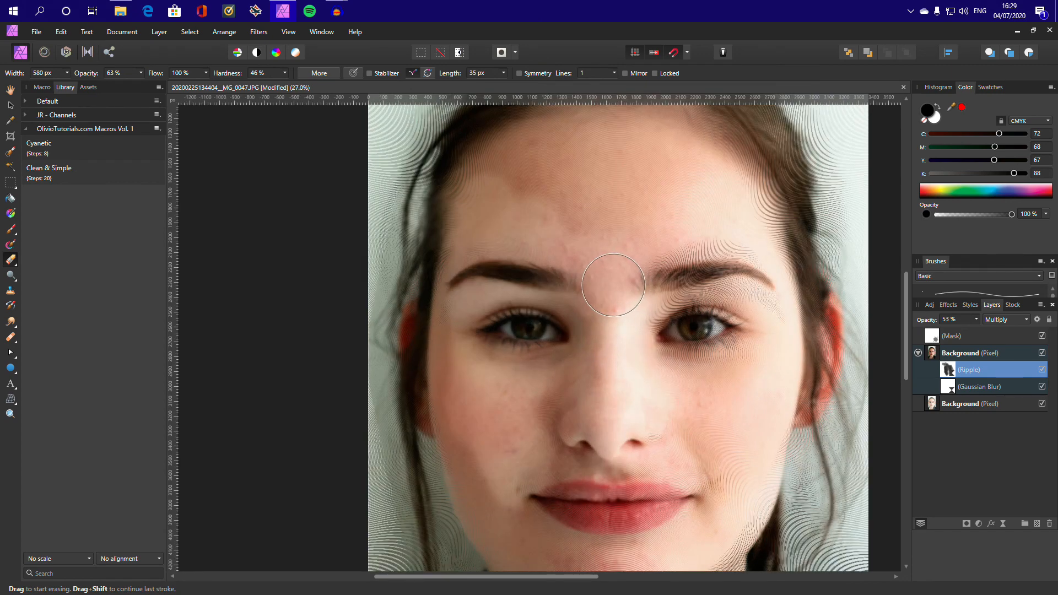
# - Undo the latest eraser strokes on the Ripple filter
pyautogui.hotkey('ctrl', 'z')
pyautogui.hotkey('ctrl', 'z')
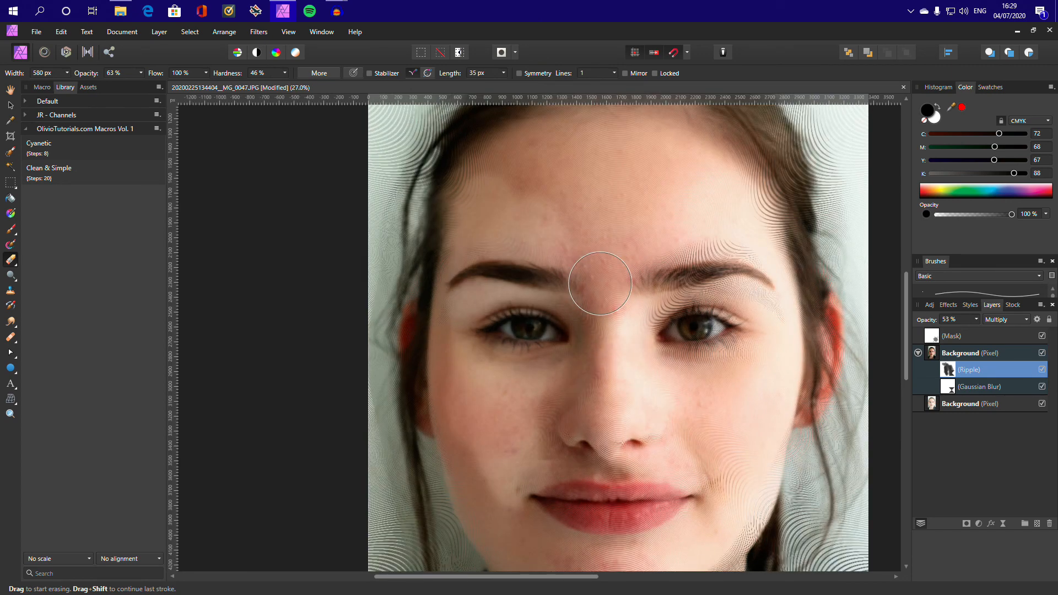
pyautogui.hotkey('ctrl', 'z')
pyautogui.hotkey('ctrl', 'z')
pyautogui.hotkey('ctrl', 'z')
pyautogui.hotkey('ctrl', 'z')
pyautogui.hotkey('ctrl', 'z')
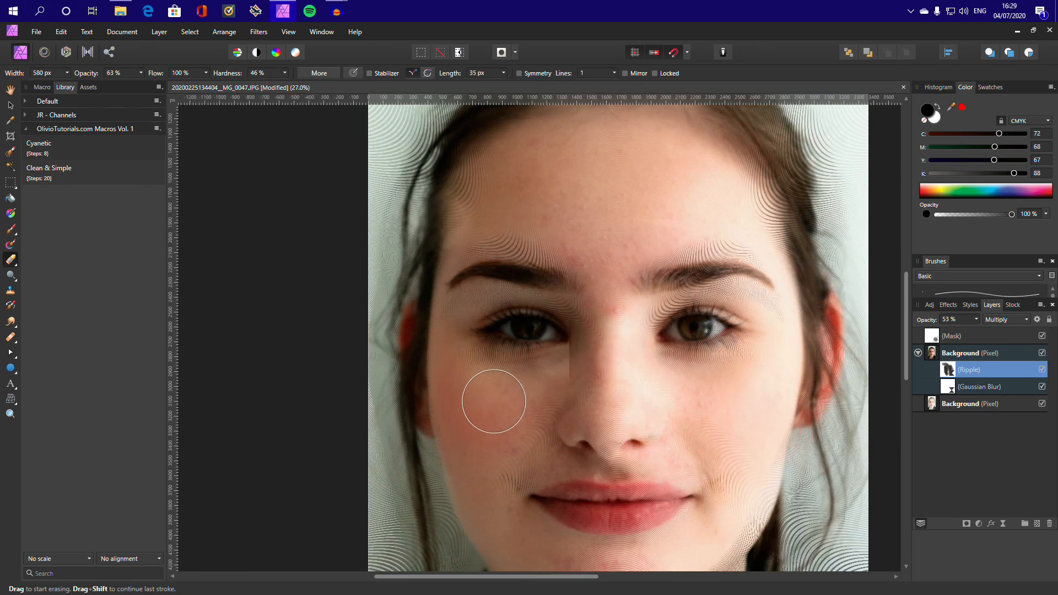
# - Erase the Ripple filter over the cheek, the nose and the area beneath the eyes
pyautogui.moveTo(494, 402)
pyautogui.mouseDown()
pyautogui.moveTo(567, 389)
pyautogui.moveTo(553, 448)
pyautogui.moveTo(579, 422)
pyautogui.moveTo(586, 326)
pyautogui.mouseUp()
pyautogui.moveTo(501, 342)
pyautogui.mouseDown()
pyautogui.moveTo(548, 416)
pyautogui.moveTo(520, 373)
pyautogui.moveTo(491, 359)
pyautogui.moveTo(501, 406)
pyautogui.moveTo(561, 472)
pyautogui.moveTo(619, 480)
pyautogui.moveTo(689, 461)
pyautogui.moveTo(739, 425)
pyautogui.moveTo(755, 366)
pyautogui.moveTo(715, 309)
pyautogui.moveTo(748, 381)
pyautogui.moveTo(689, 307)
pyautogui.moveTo(755, 421)
pyautogui.moveTo(751, 378)
pyautogui.moveTo(742, 412)
pyautogui.moveTo(749, 345)
pyautogui.moveTo(700, 402)
pyautogui.moveTo(733, 352)
pyautogui.mouseUp()
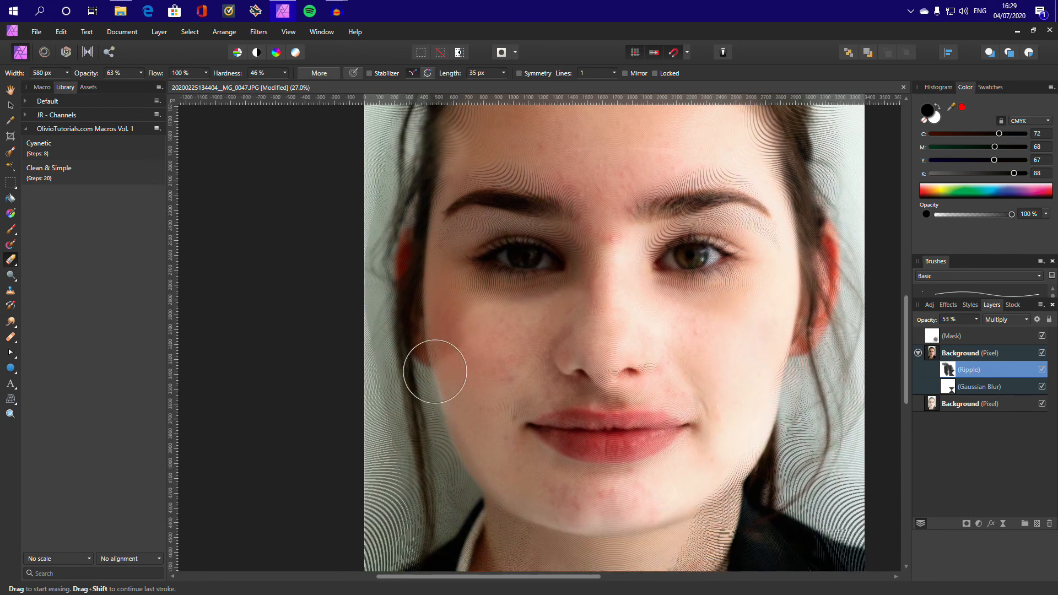
pyautogui.moveTo(435, 372)
pyautogui.mouseDown()
pyautogui.moveTo(509, 377)
pyautogui.moveTo(503, 403)
pyautogui.moveTo(505, 378)
pyautogui.mouseUp()
pyautogui.scroll(5, 506, 379)
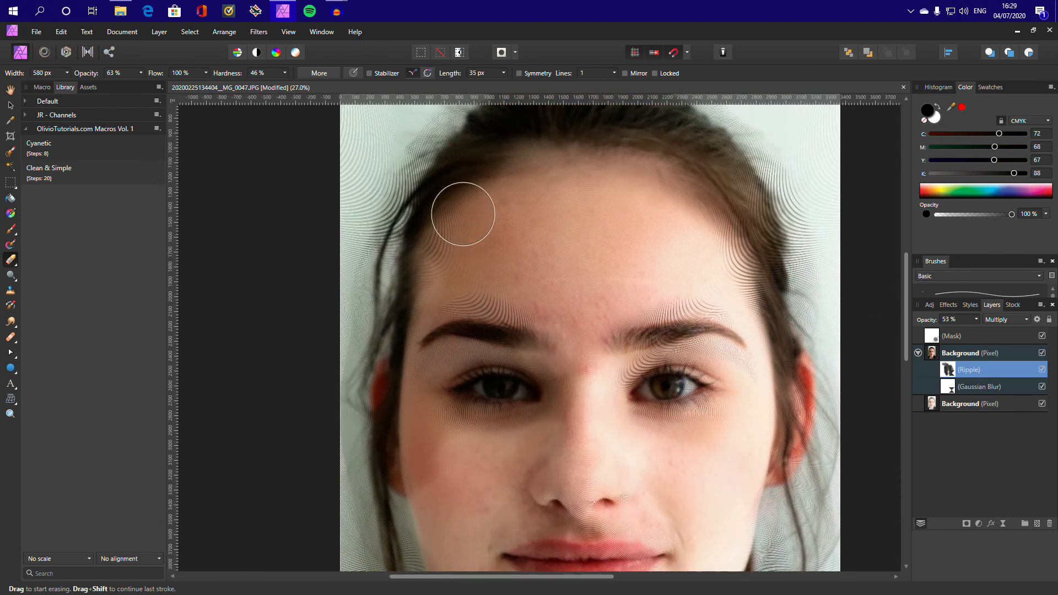
# - Reduce the eraser width to 186 px and erase the Ripple filter across the forehead and between the eyebrows
pyautogui.moveTo(463, 214)
pyautogui.mouseDown()
pyautogui.moveTo(475, 276)
pyautogui.moveTo(487, 269)
pyautogui.mouseUp()
pyautogui.press('[')
pyautogui.scroll(1, 487, 276)
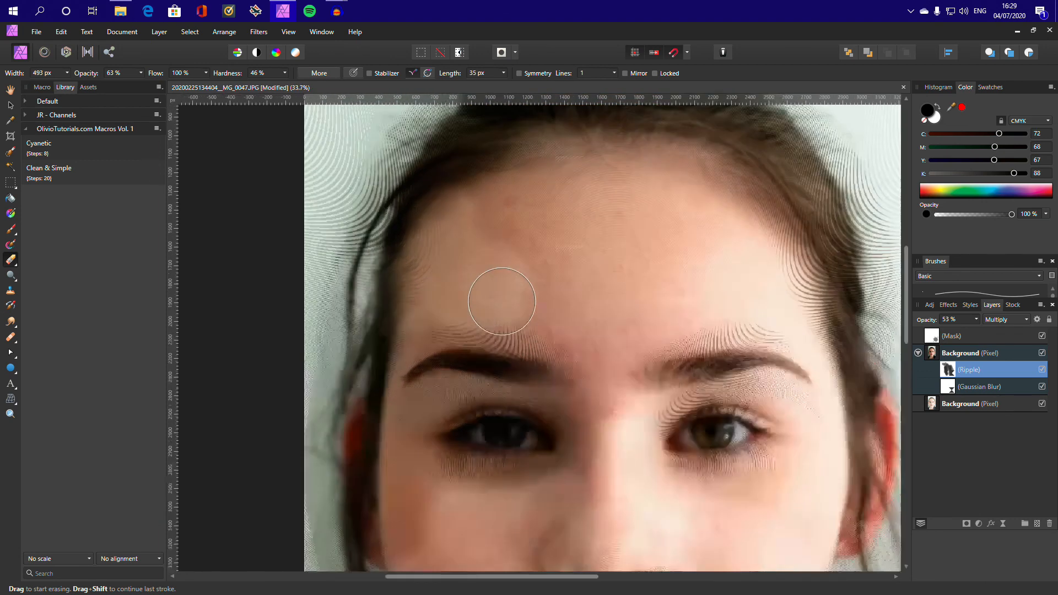
pyautogui.scroll(1, 501, 301)
pyautogui.press('[')
pyautogui.press('[')
pyautogui.press('[')
pyautogui.press('[')
pyautogui.press('[')
pyautogui.press('[')
pyautogui.moveTo(413, 326); pyautogui.dragTo(547, 362)
pyautogui.moveTo(603, 253)
pyautogui.mouseDown()
pyautogui.moveTo(470, 247)
pyautogui.moveTo(603, 280)
pyautogui.moveTo(522, 298)
pyautogui.moveTo(596, 289)
pyautogui.moveTo(575, 312)
pyautogui.moveTo(639, 314)
pyautogui.moveTo(556, 339)
pyautogui.moveTo(620, 375)
pyautogui.moveTo(546, 329)
pyautogui.moveTo(563, 313)
pyautogui.moveTo(626, 365)
pyautogui.moveTo(612, 354)
pyautogui.moveTo(647, 429)
pyautogui.moveTo(631, 410)
pyautogui.moveTo(638, 432)
pyautogui.moveTo(603, 378)
pyautogui.moveTo(636, 438)
pyautogui.moveTo(629, 412)
pyautogui.moveTo(654, 445)
pyautogui.moveTo(652, 405)
pyautogui.moveTo(647, 474)
pyautogui.moveTo(642, 363)
pyautogui.moveTo(661, 306)
pyautogui.moveTo(645, 390)
pyautogui.moveTo(674, 340)
pyautogui.moveTo(729, 320)
pyautogui.moveTo(629, 313)
pyautogui.moveTo(688, 284)
pyautogui.moveTo(609, 267)
pyautogui.moveTo(686, 250)
pyautogui.moveTo(622, 229)
pyautogui.moveTo(645, 210)
pyautogui.moveTo(564, 212)
pyautogui.moveTo(690, 198)
pyautogui.moveTo(493, 241)
pyautogui.moveTo(624, 192)
pyautogui.moveTo(518, 213)
pyautogui.mouseUp()
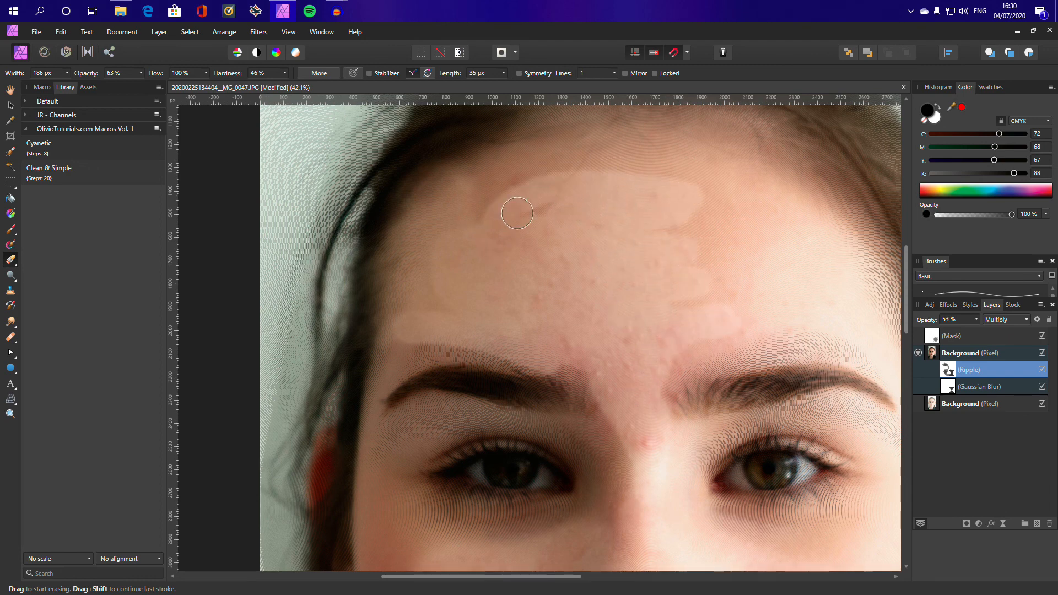
pyautogui.moveTo(572, 173); pyautogui.dragTo(586, 167)
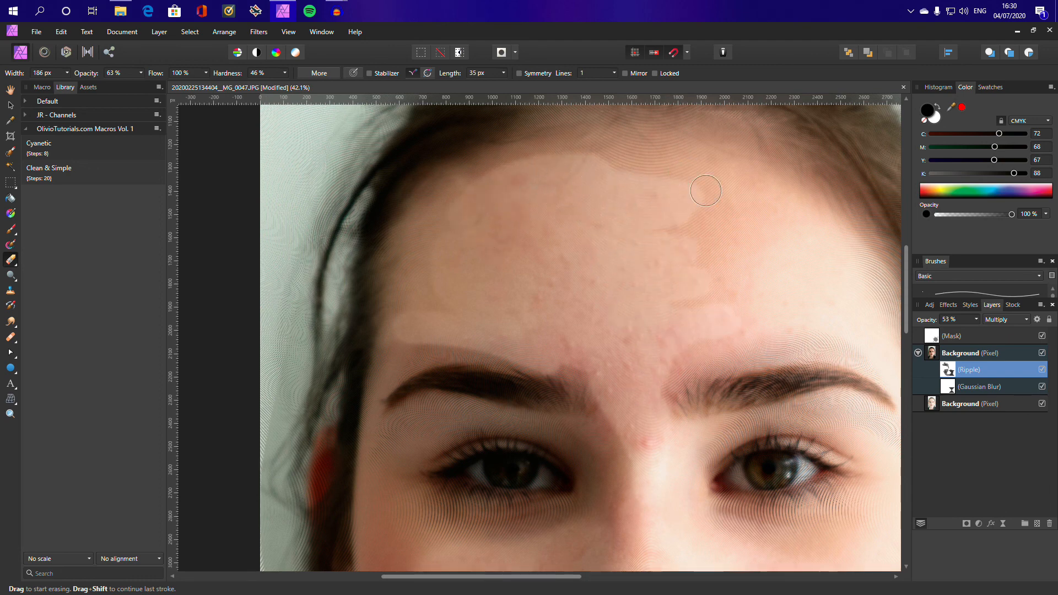
pyautogui.moveTo(706, 190)
pyautogui.mouseDown()
pyautogui.moveTo(658, 219)
pyautogui.moveTo(787, 233)
pyautogui.moveTo(670, 234)
pyautogui.mouseUp()
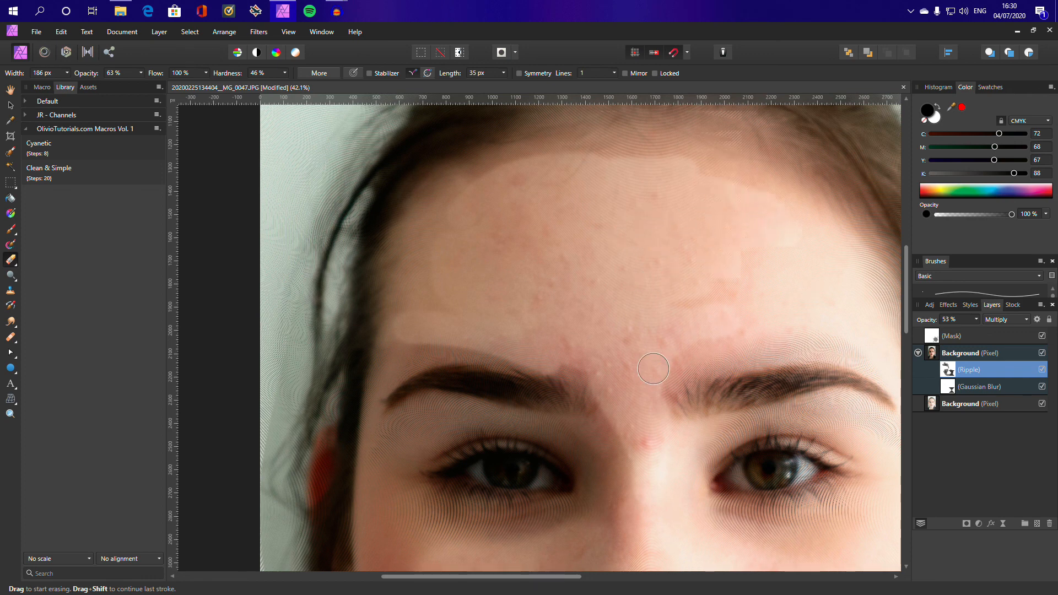
pyautogui.moveTo(653, 368)
pyautogui.mouseDown()
pyautogui.moveTo(780, 314)
pyautogui.moveTo(761, 329)
pyautogui.moveTo(715, 306)
pyautogui.moveTo(755, 283)
pyautogui.mouseUp()
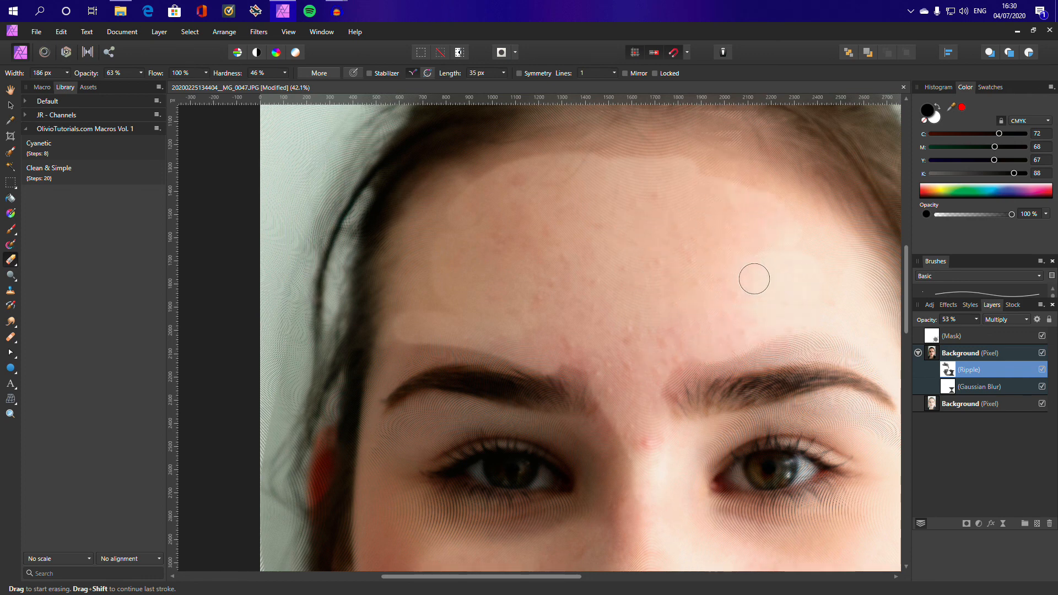
# - Erase the Ripple filter around the photo's left-hand eye, from beneath the eyebrow to the nose bridge and under-eye skin
pyautogui.scroll(-3, 755, 279)
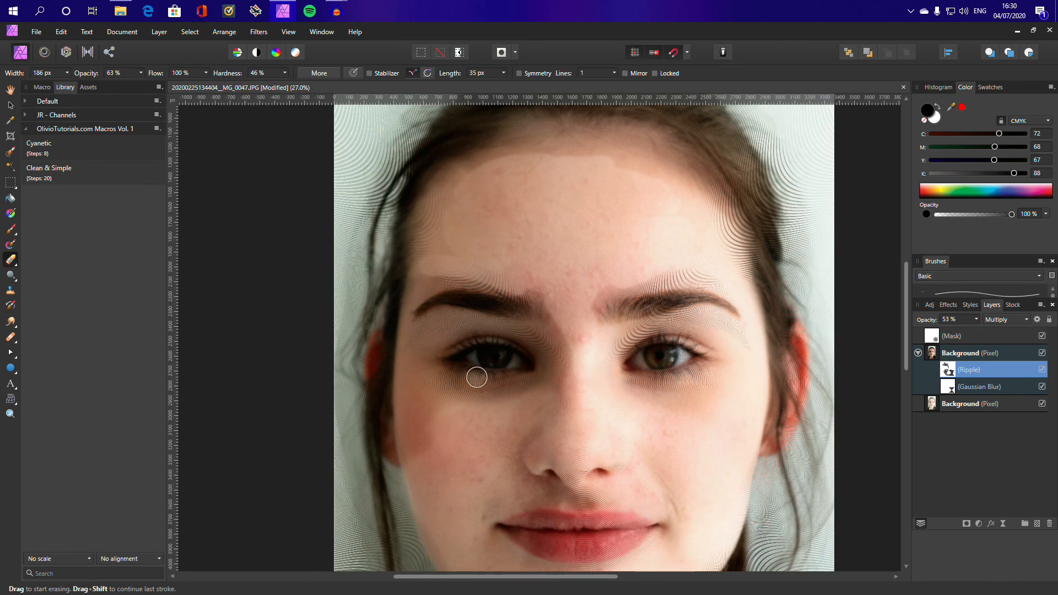
pyautogui.scroll(3, 475, 375)
pyautogui.scroll(2, 581, 396)
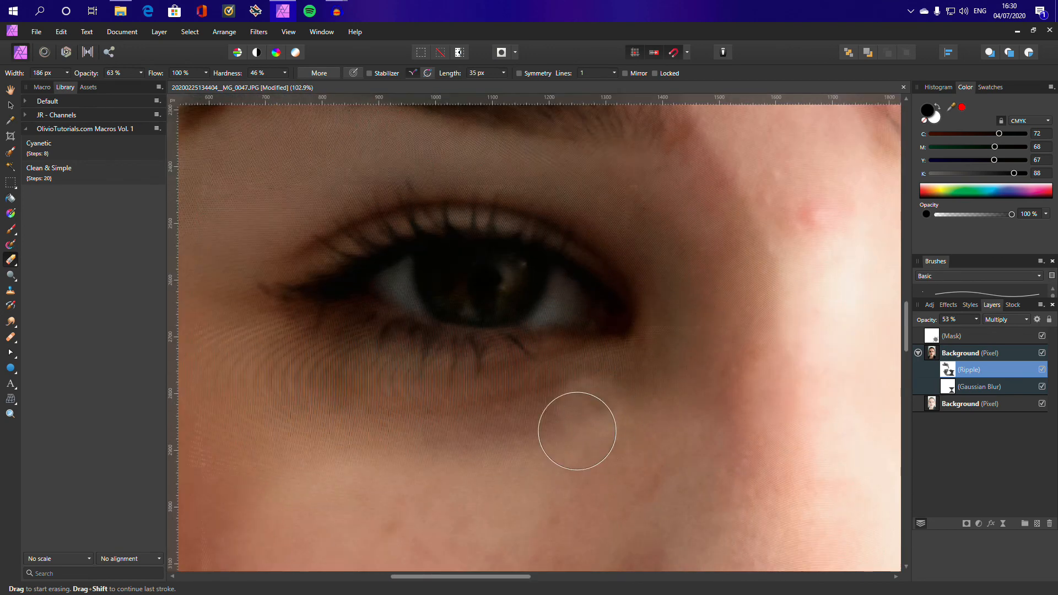
pyautogui.moveTo(577, 431)
pyautogui.mouseDown()
pyautogui.moveTo(474, 451)
pyautogui.moveTo(357, 454)
pyautogui.mouseUp()
pyautogui.moveTo(444, 364); pyautogui.dragTo(482, 461)
pyautogui.click(346, 223)
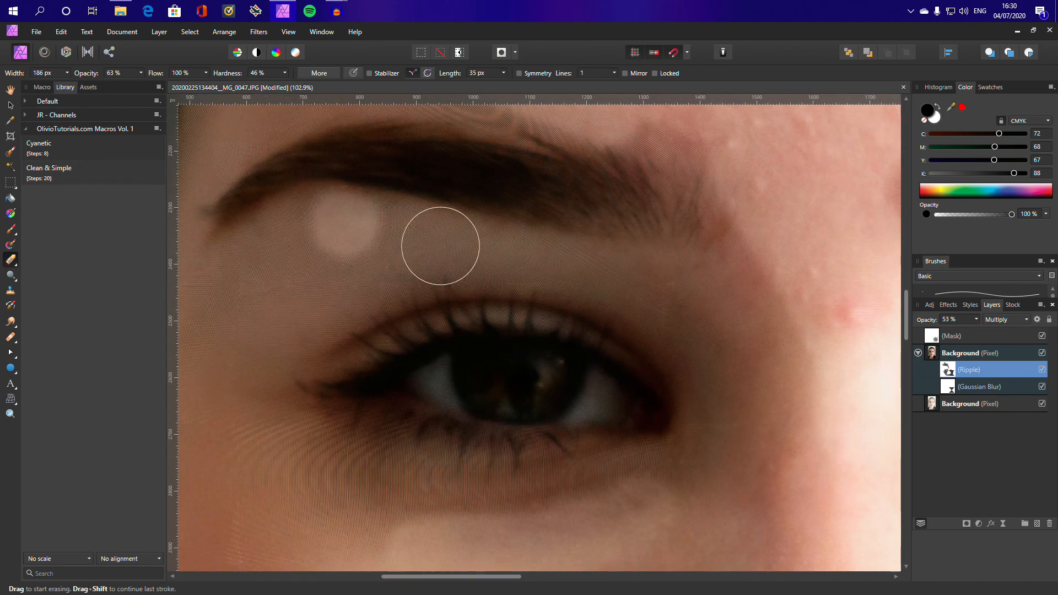
pyautogui.moveTo(314, 251); pyautogui.dragTo(702, 279)
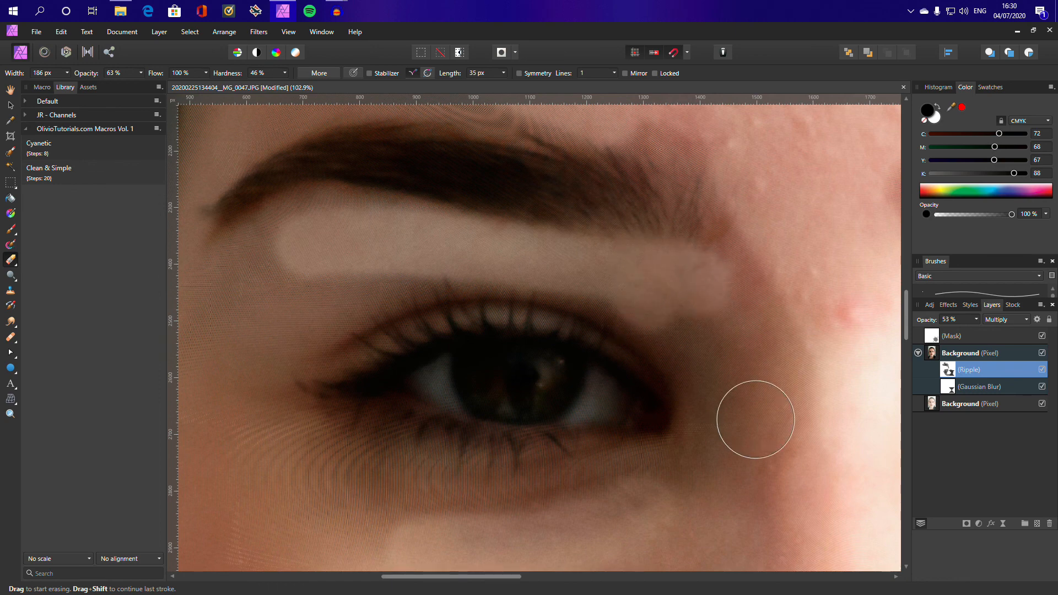
pyautogui.moveTo(755, 419)
pyautogui.mouseDown()
pyautogui.moveTo(742, 279)
pyautogui.moveTo(768, 359)
pyautogui.moveTo(781, 348)
pyautogui.moveTo(788, 451)
pyautogui.mouseUp()
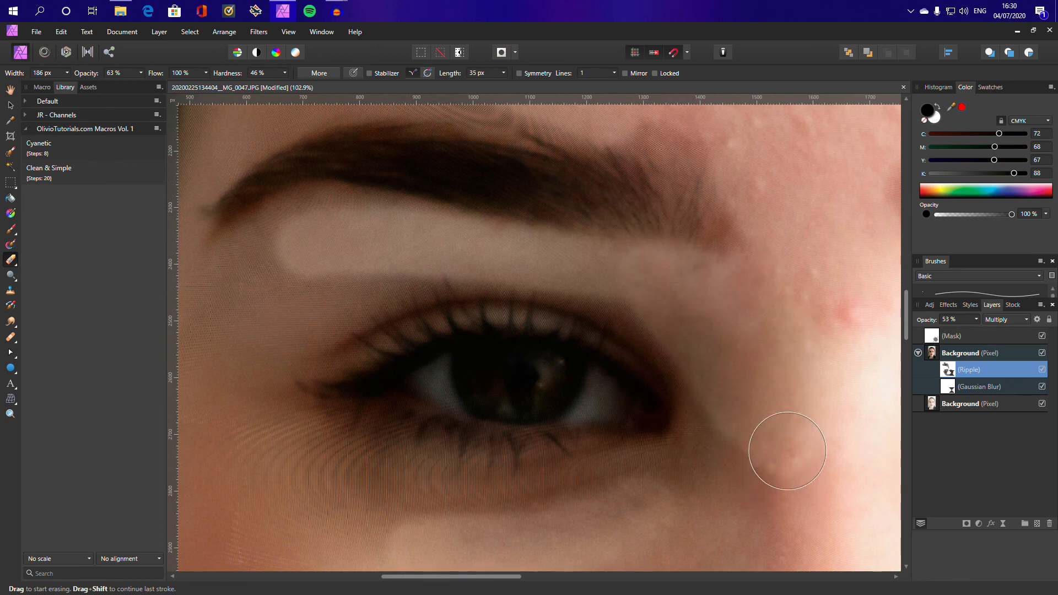
pyautogui.moveTo(701, 288)
pyautogui.mouseDown()
pyautogui.moveTo(578, 270)
pyautogui.moveTo(501, 236)
pyautogui.moveTo(381, 223)
pyautogui.moveTo(300, 259)
pyautogui.moveTo(185, 375)
pyautogui.moveTo(196, 299)
pyautogui.moveTo(260, 241)
pyautogui.moveTo(346, 230)
pyautogui.moveTo(346, 251)
pyautogui.moveTo(220, 382)
pyautogui.moveTo(212, 419)
pyautogui.moveTo(229, 452)
pyautogui.moveTo(418, 533)
pyautogui.moveTo(364, 539)
pyautogui.moveTo(216, 491)
pyautogui.moveTo(252, 489)
pyautogui.mouseUp()
# - Lower the Ripple filter's opacity to 15% in its live filter settings
pyautogui.scroll(-2, 404, 477)
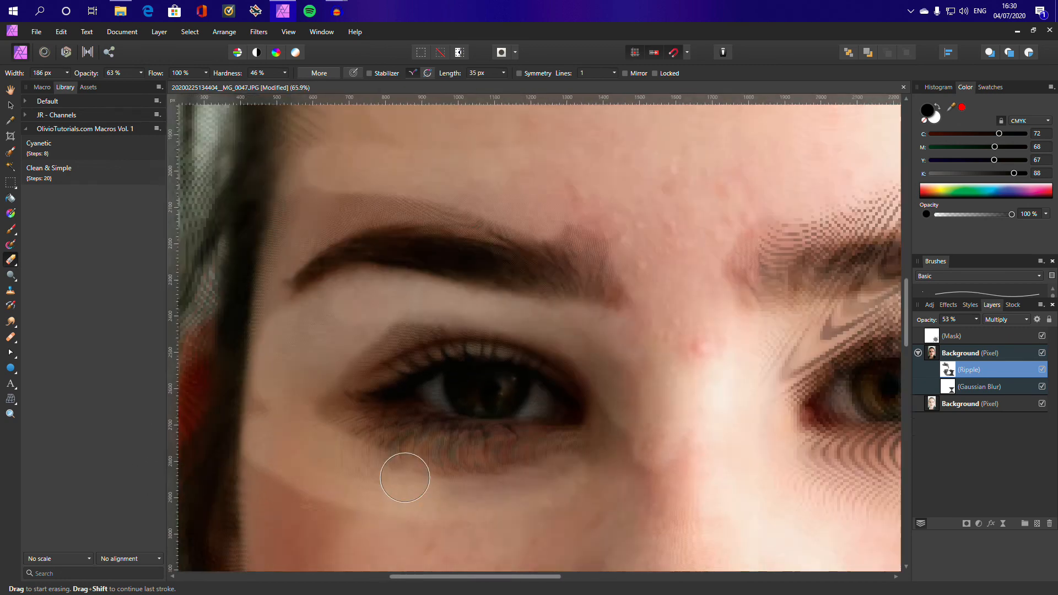
pyautogui.scroll(-4, 405, 477)
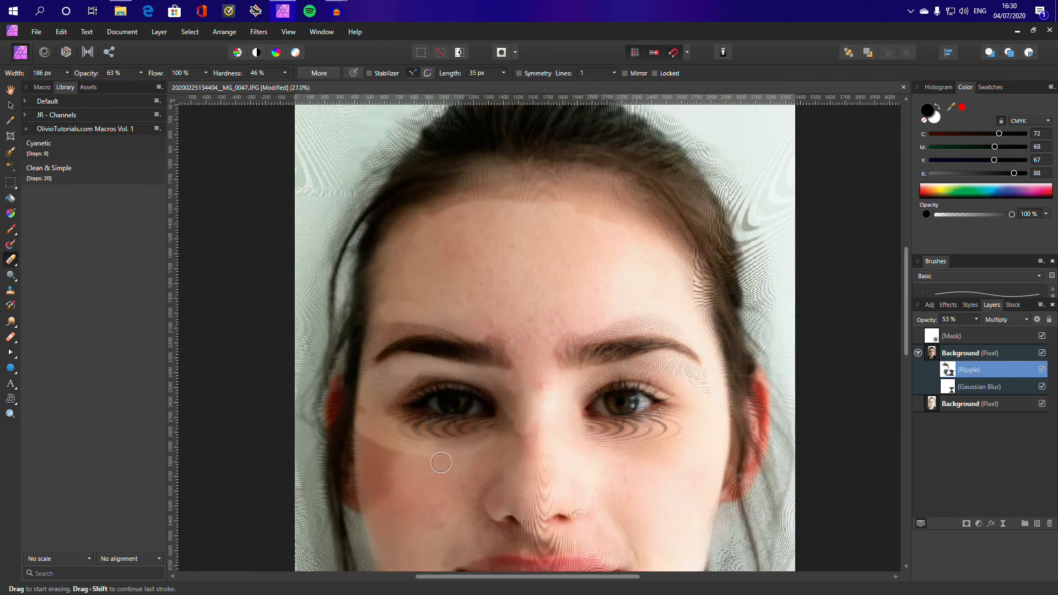
pyautogui.scroll(-1, 441, 462)
pyautogui.moveTo(513, 468); pyautogui.dragTo(486, 412)
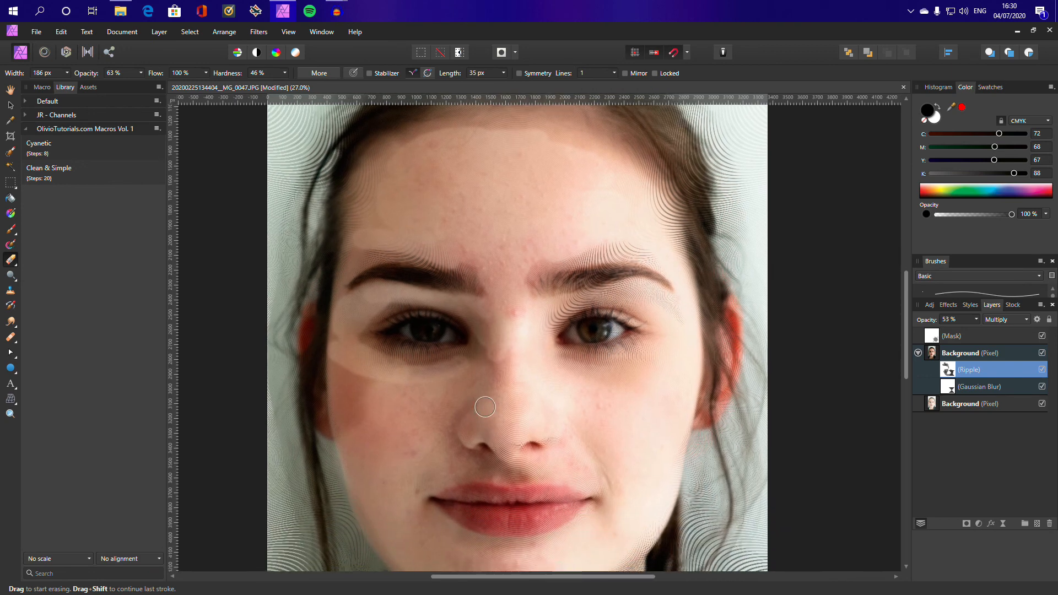
pyautogui.scroll(-2, 485, 407)
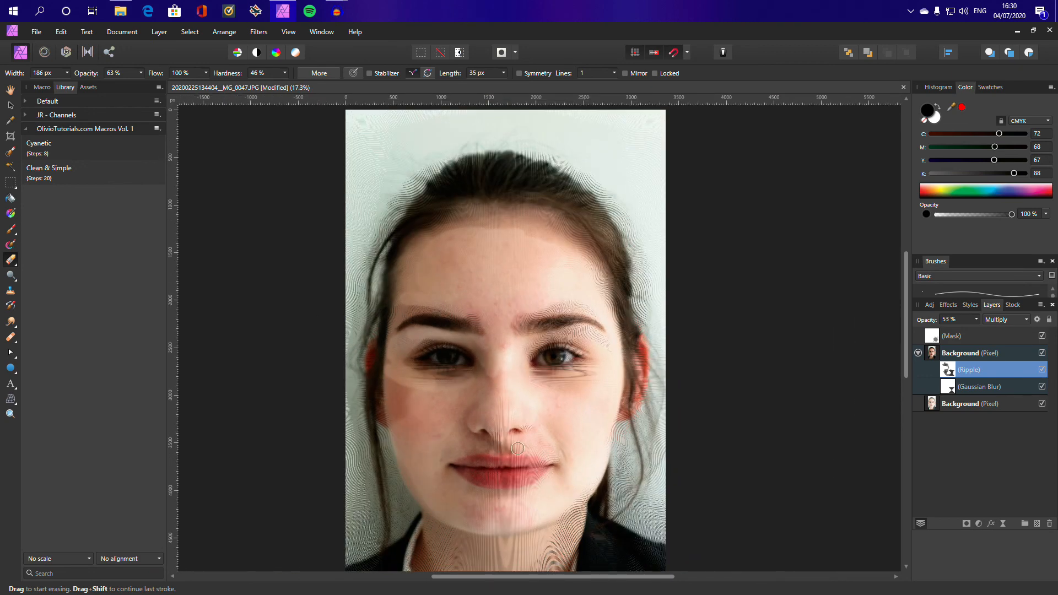
pyautogui.scroll(1, 517, 448)
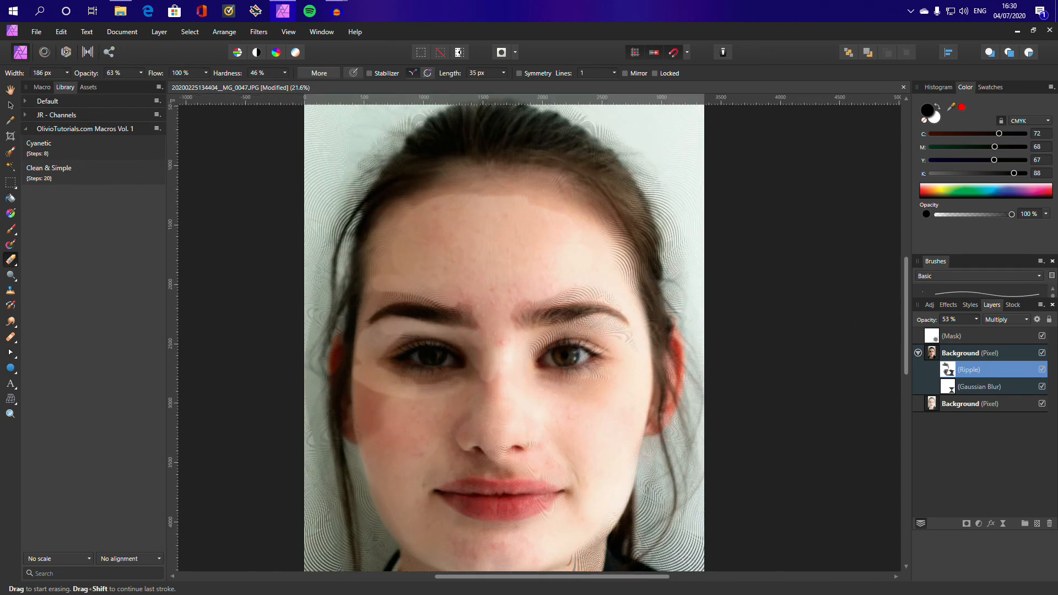
pyautogui.doubleClick(948, 369)
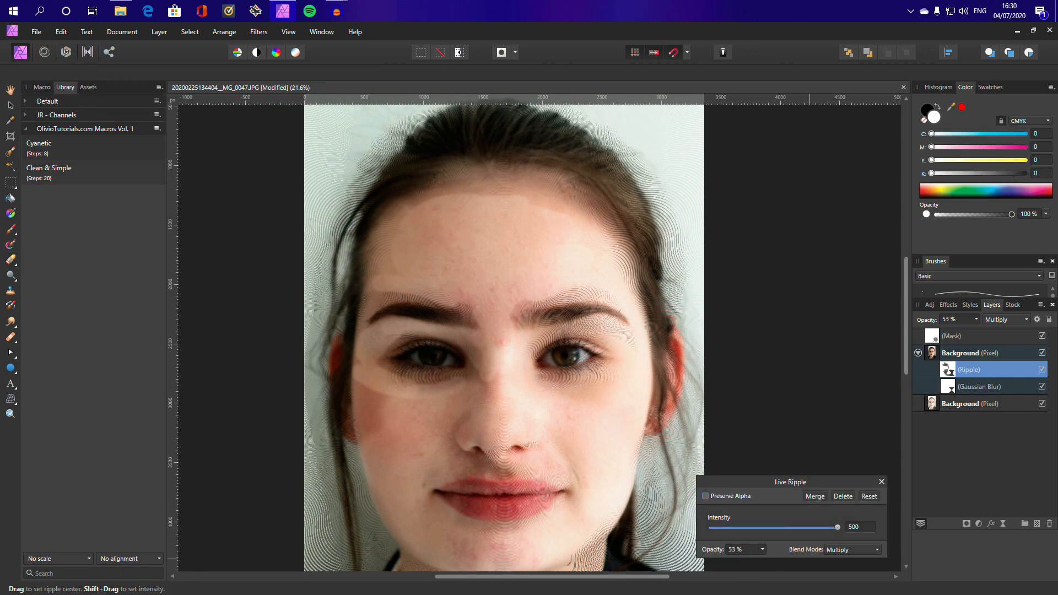
pyautogui.click(762, 550)
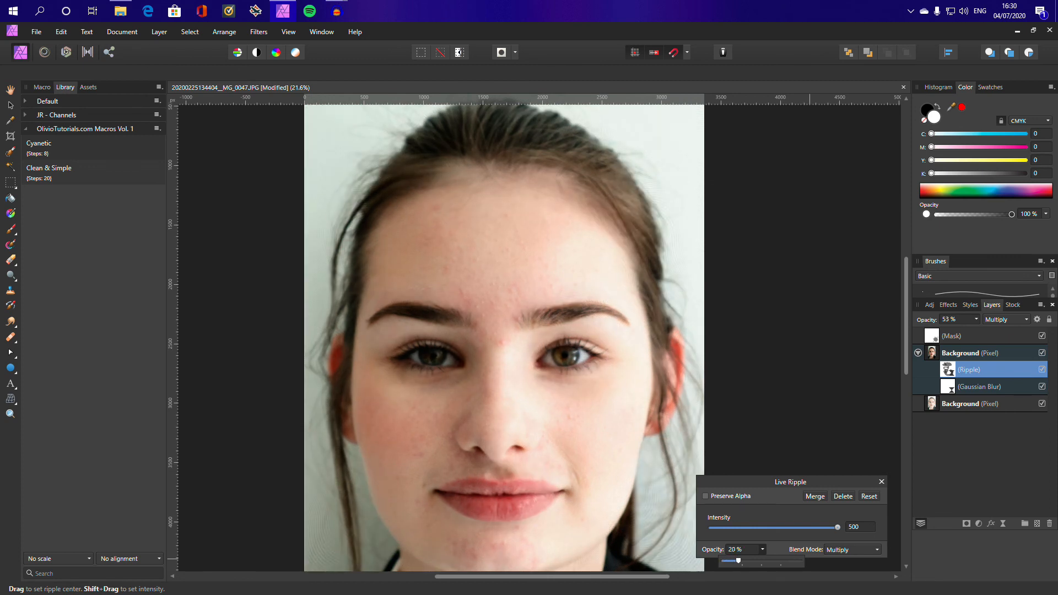
pyautogui.moveTo(739, 561); pyautogui.dragTo(752, 561)
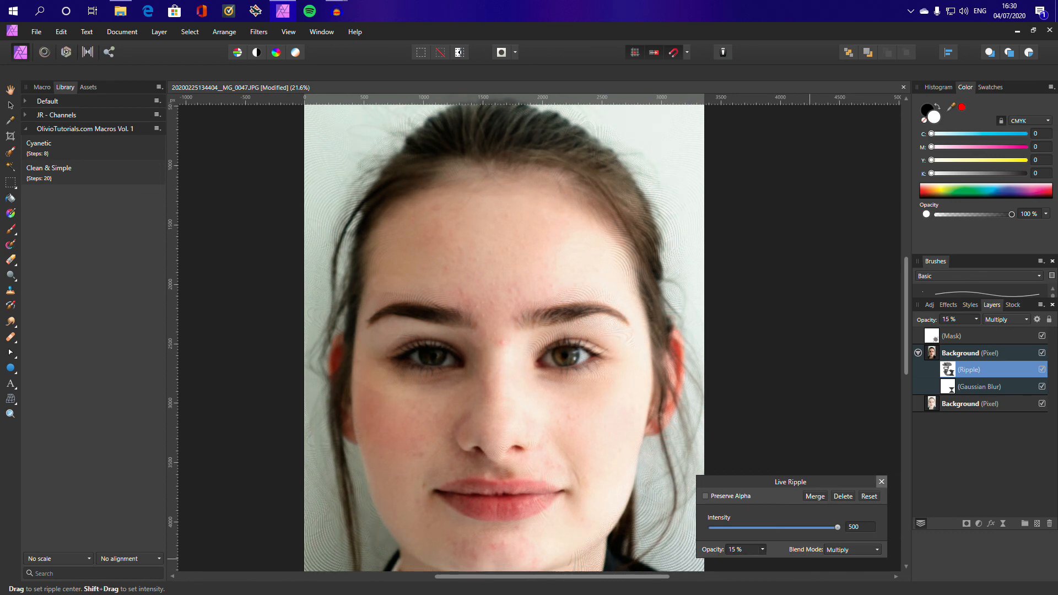
# - Close the Ripple settings and delete the Ripple filter nested in the upper Background layer
pyautogui.press('e')
pyautogui.scroll(-3, 517, 386)
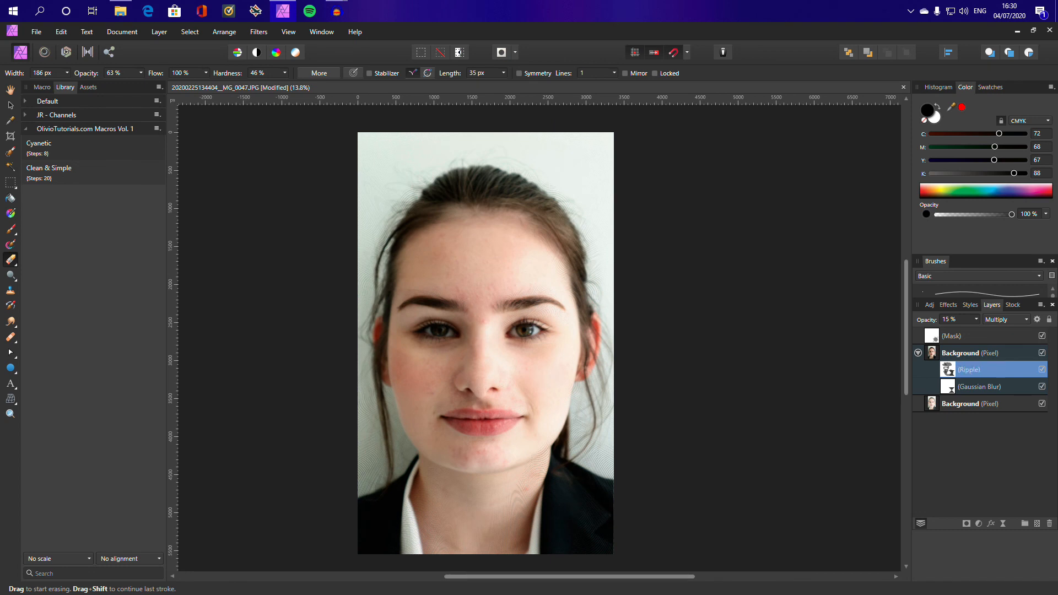
pyautogui.press('Delete')
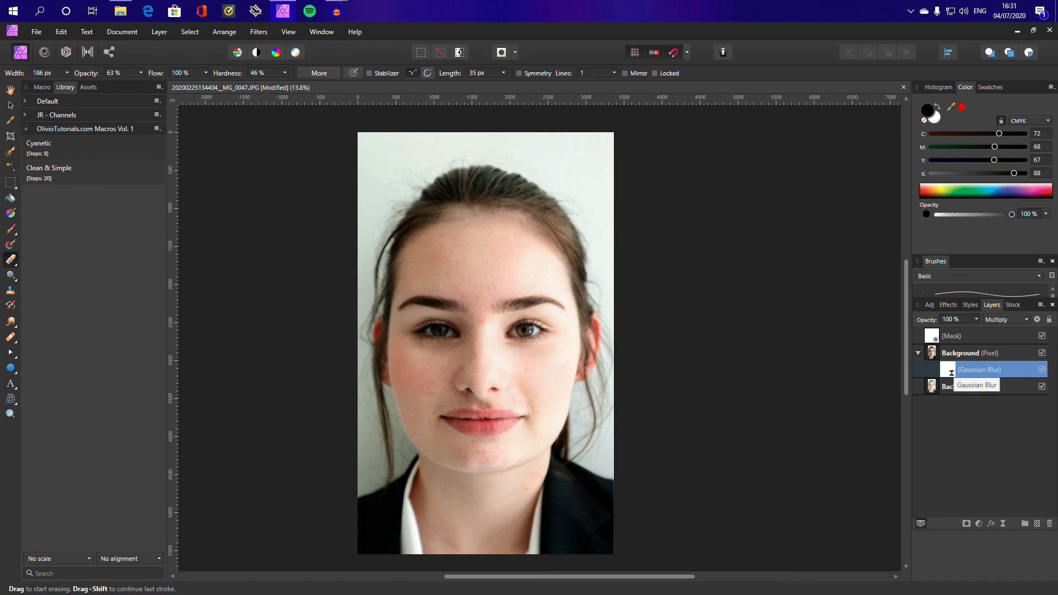